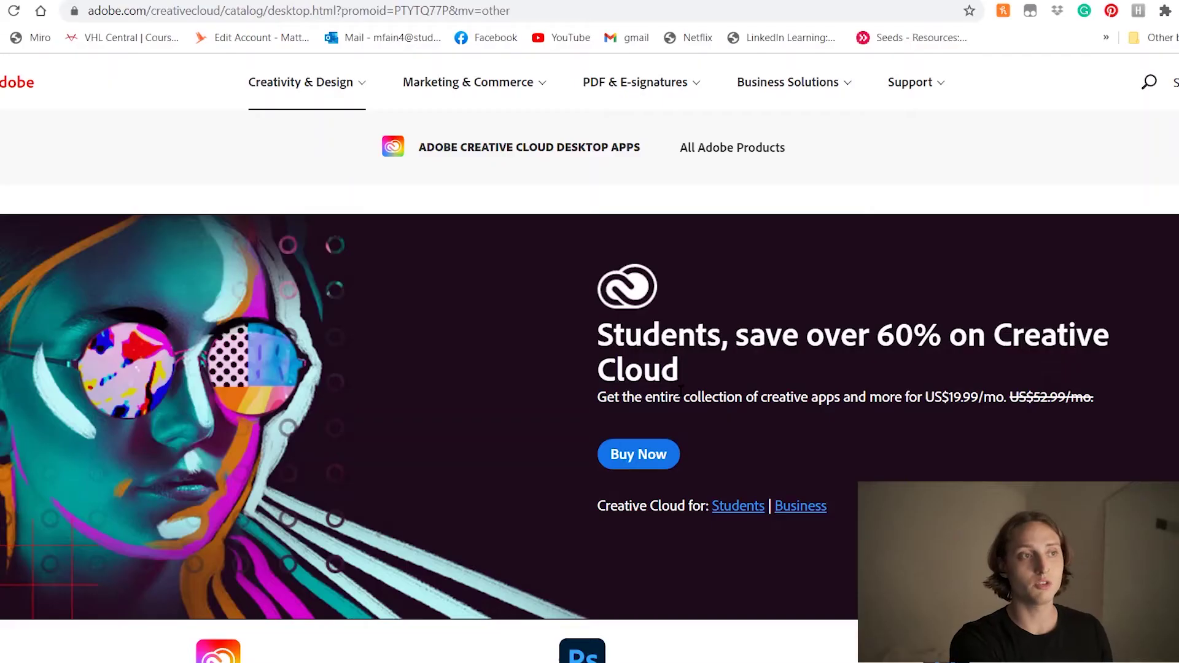
Look through the Creative Cloud desktop apps catalogue on the Adobe website.
scroll(680, 394, down, 1)
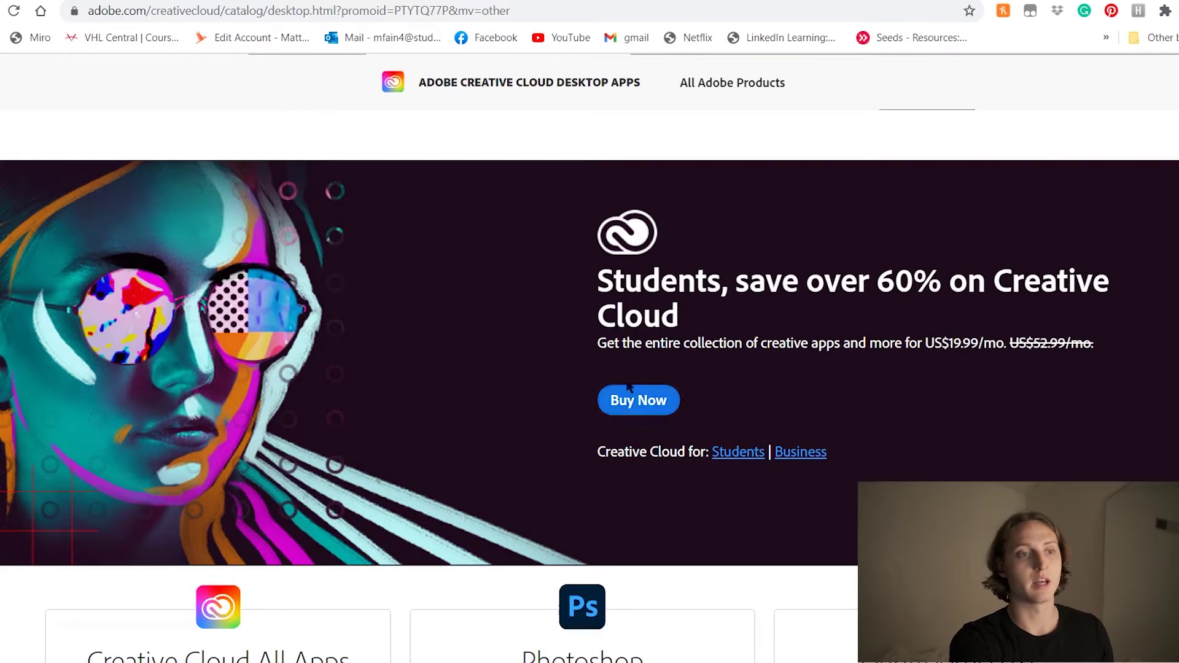
scroll(633, 397, up, 1)
scroll(640, 335, down, 6)
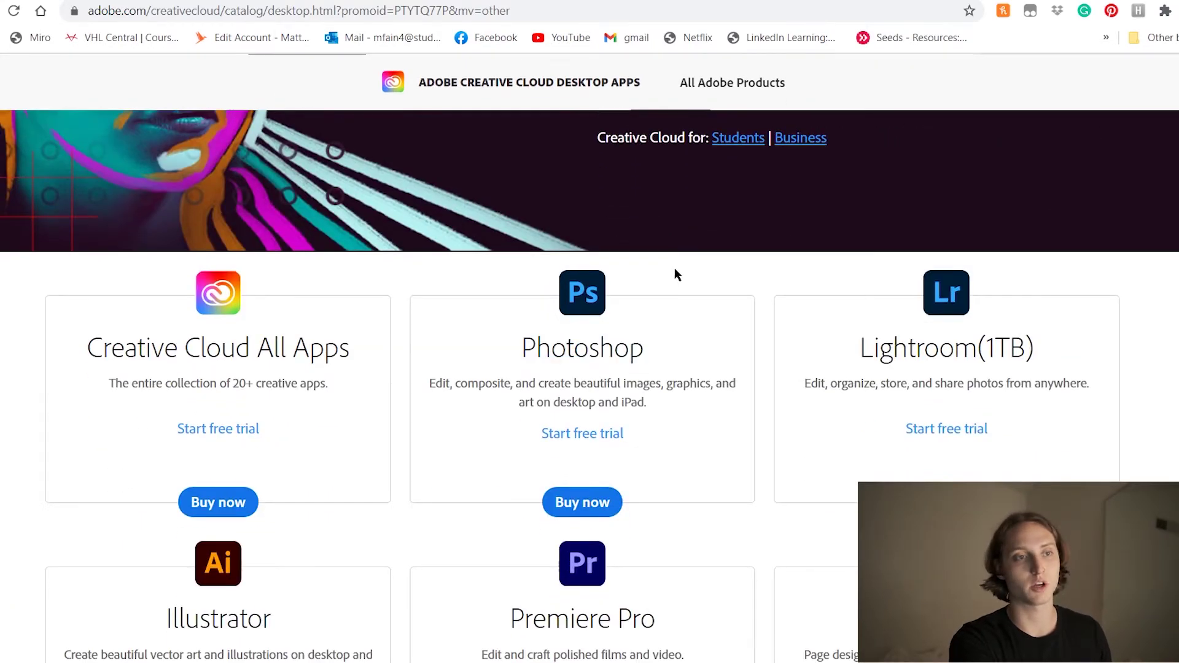
scroll(769, 366, up, 6)
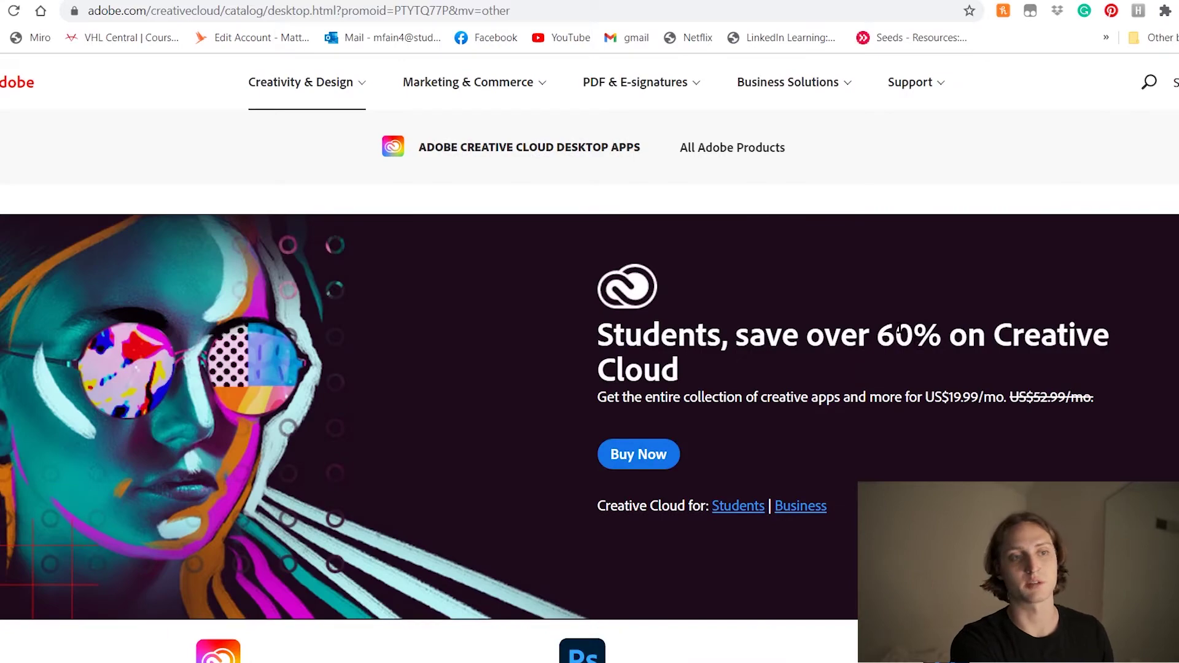
scroll(898, 330, down, 5)
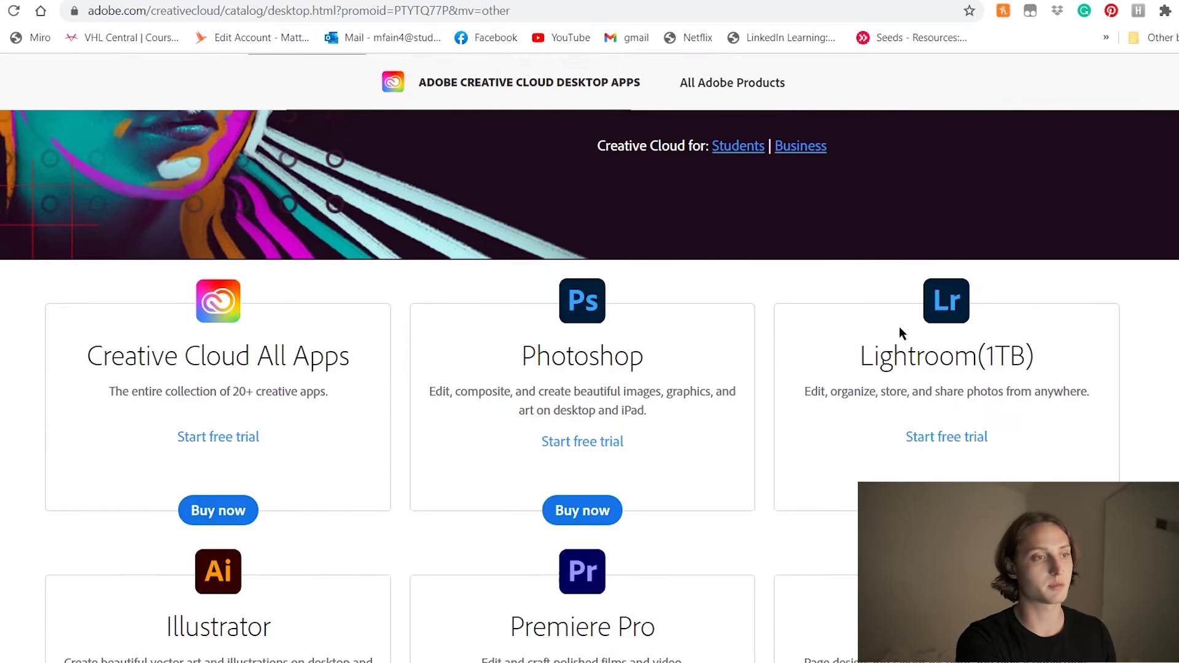
scroll(899, 332, down, 20)
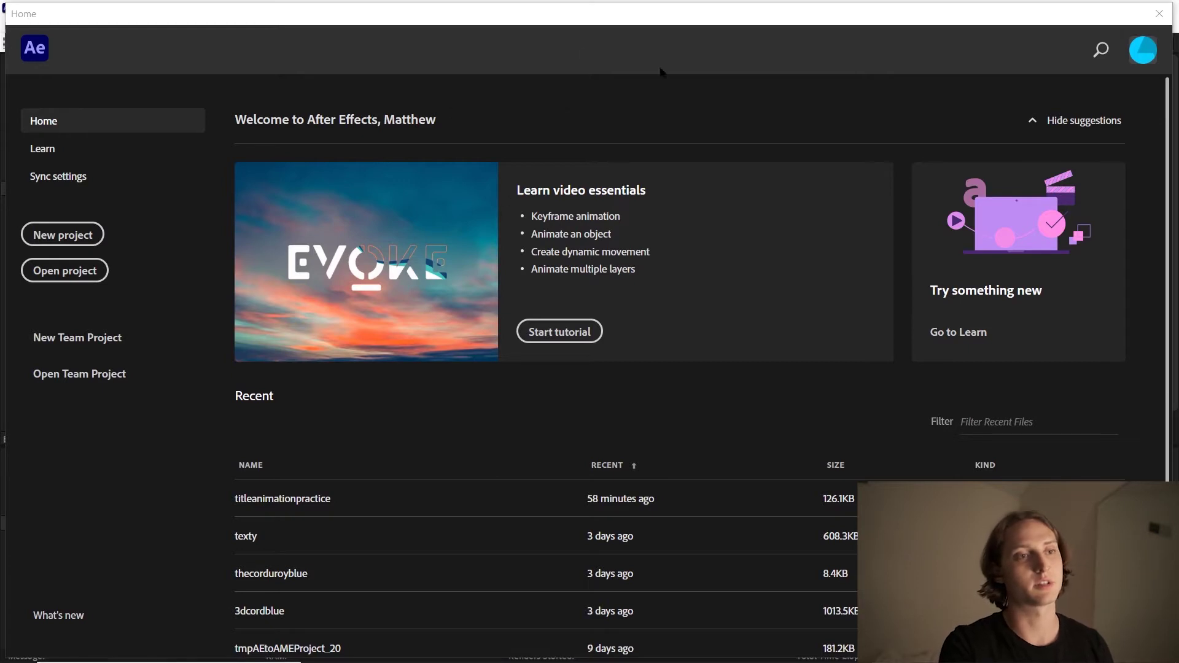
Switch to After Effects, start a new project and begin a new composition named Text Animation.
click(62, 239)
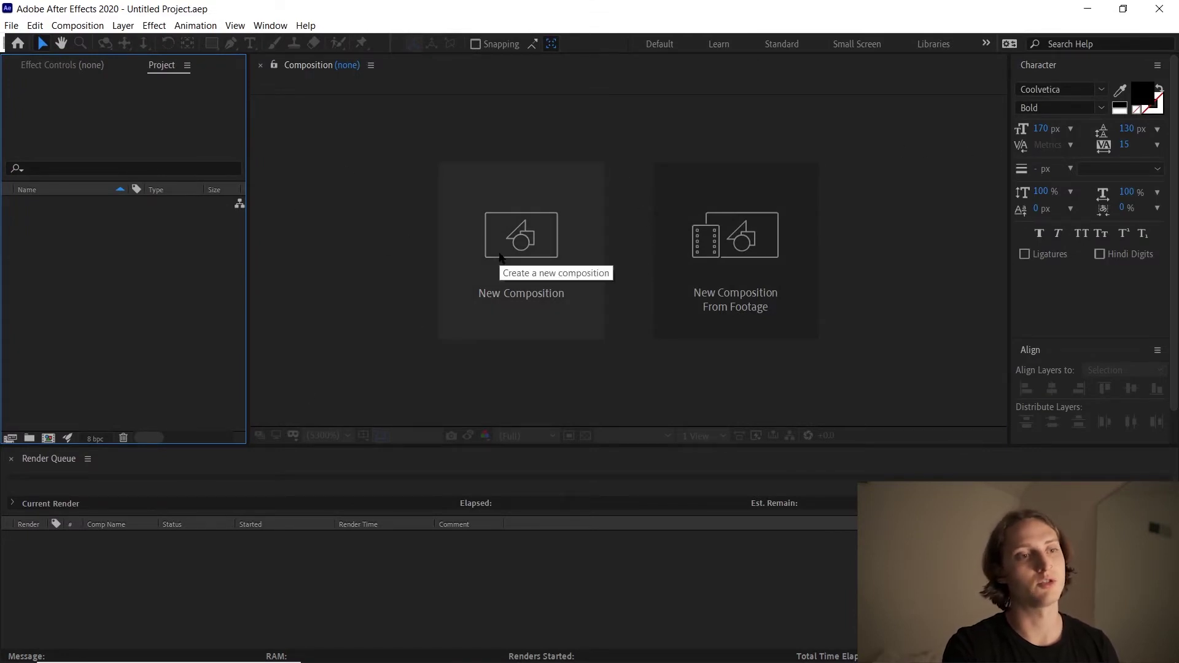
click(501, 258)
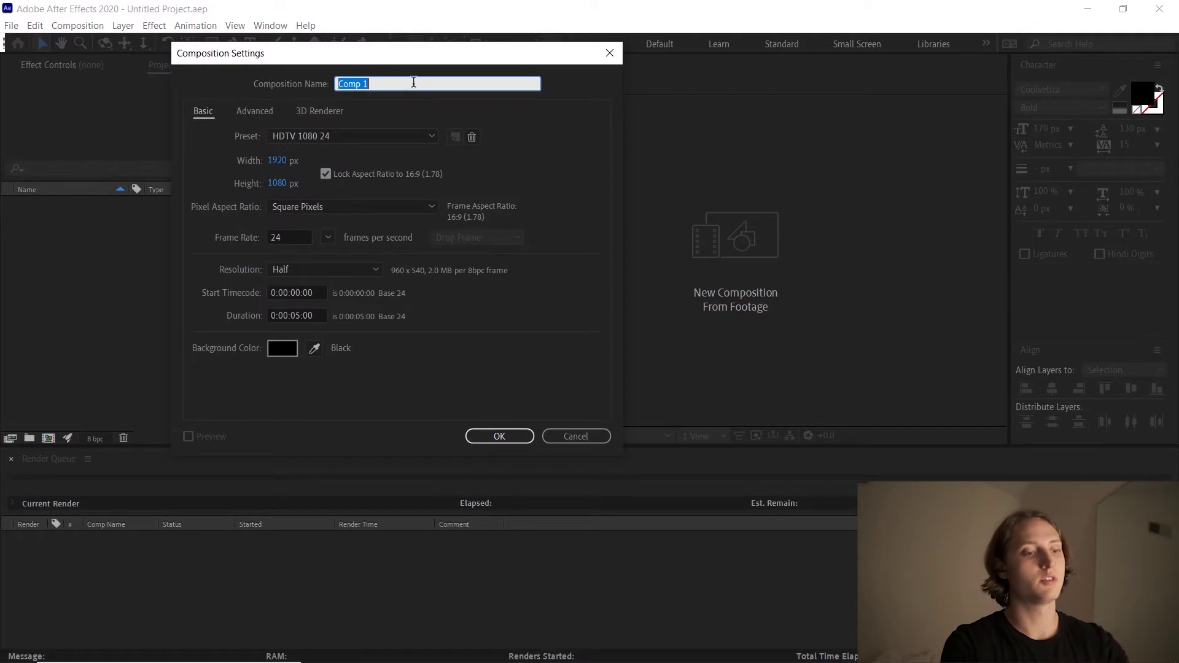
text(Text )
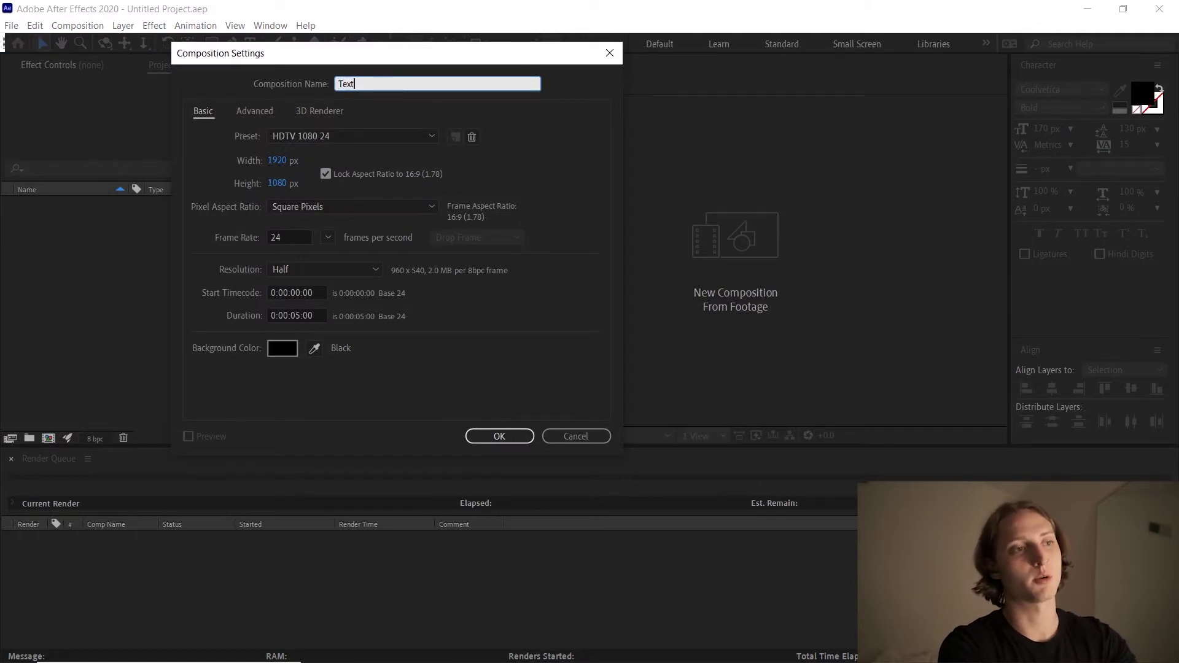
text(Animation)
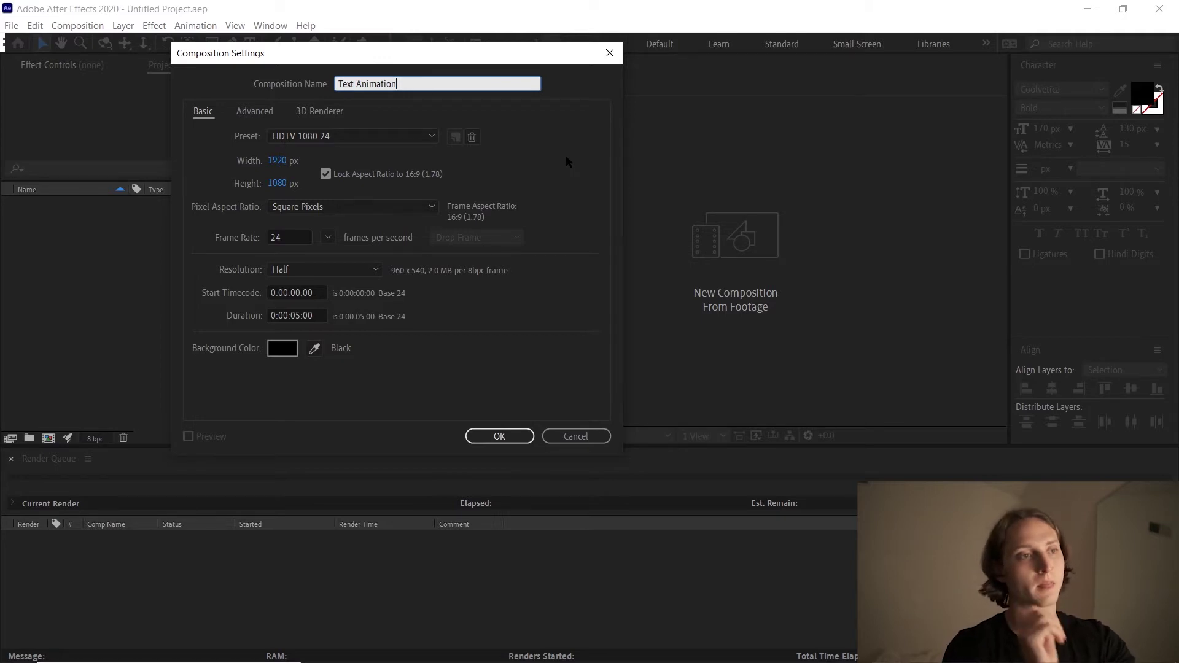
Create the composition with the HDTV 1080 24 preset, start timecode 0:00:00:00 and duration 0:00:05:00.
click(367, 134)
click(518, 114)
click(402, 136)
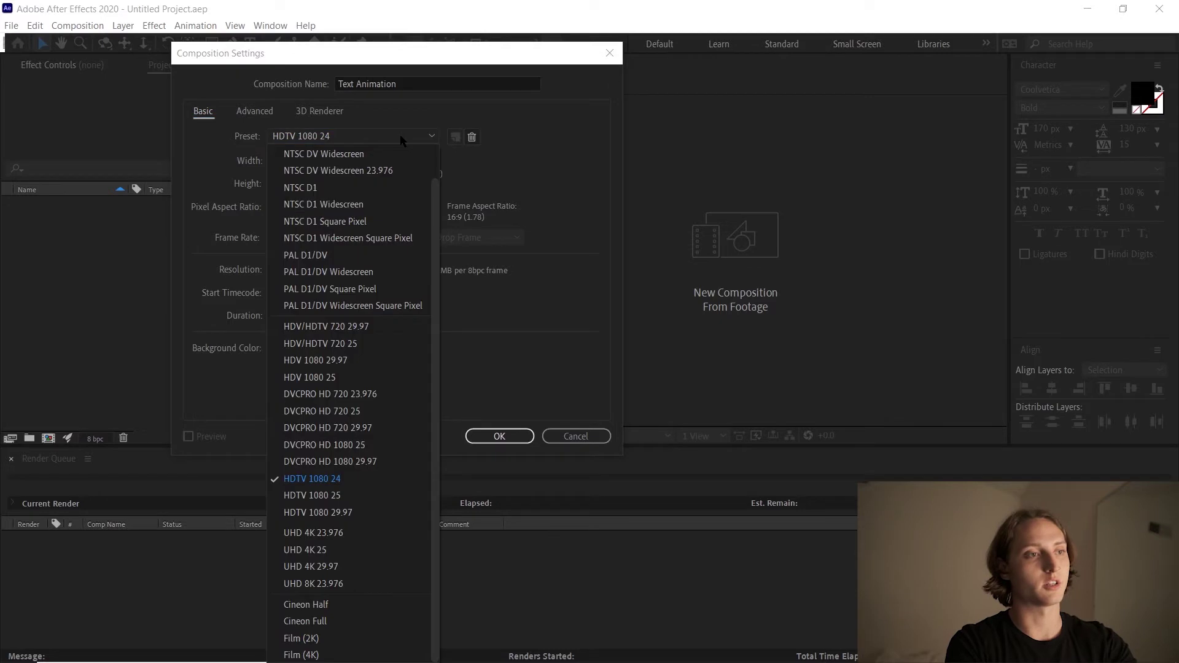
click(329, 483)
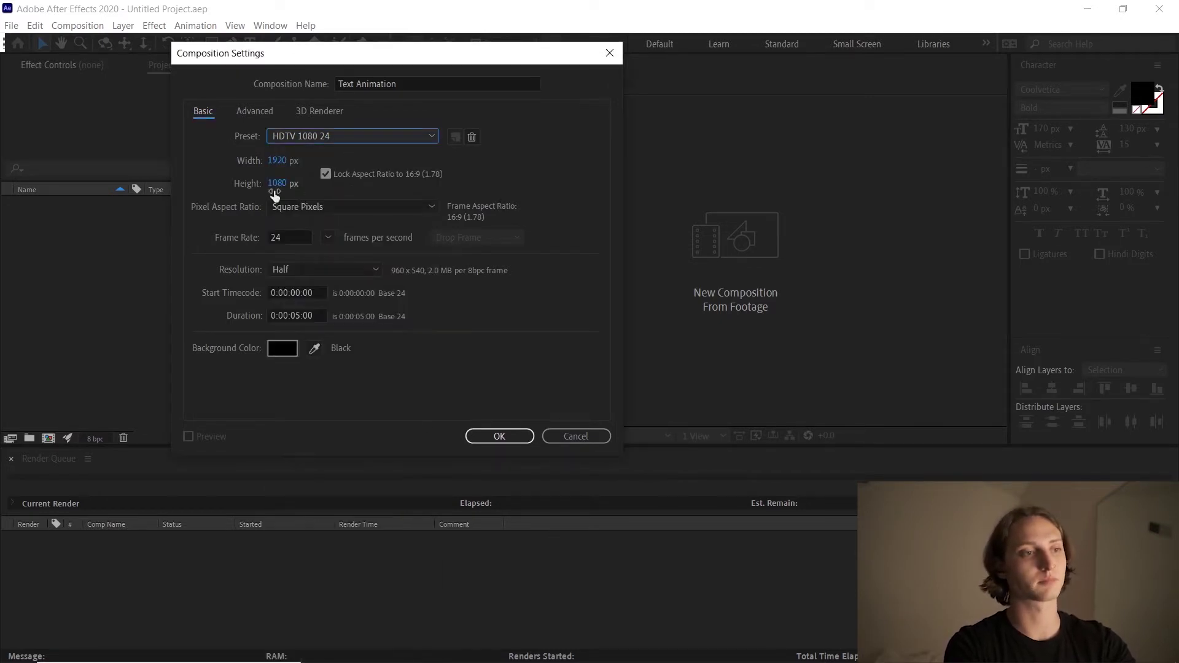
click(317, 313)
click(317, 314)
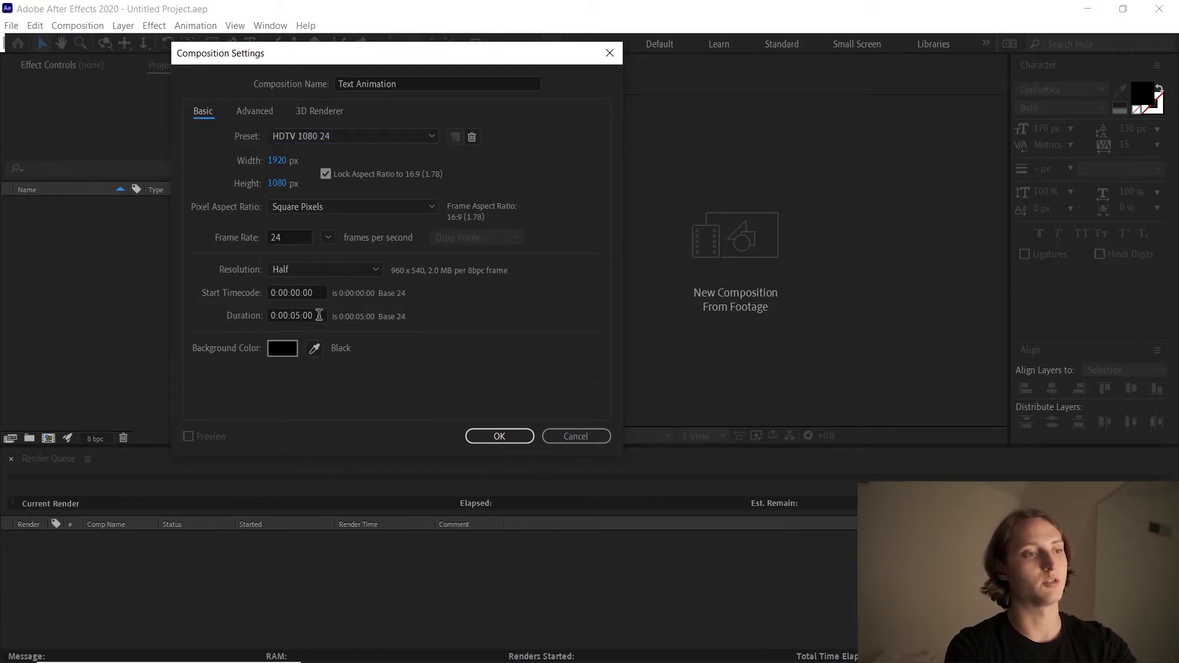
click(295, 316)
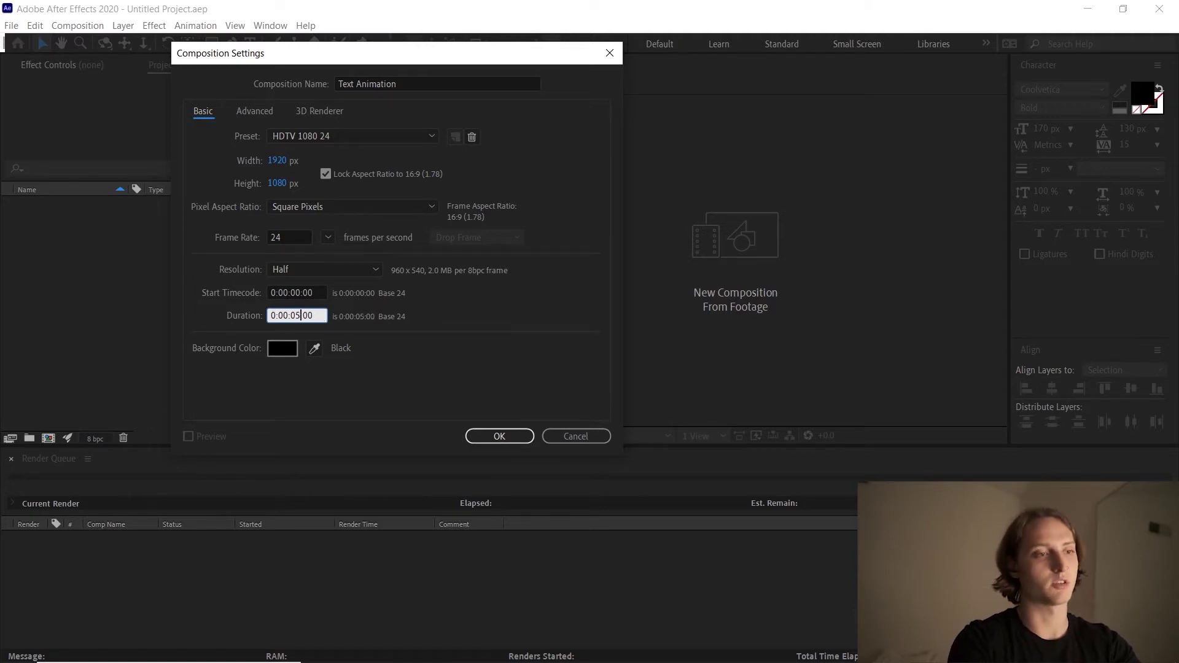
click(307, 292)
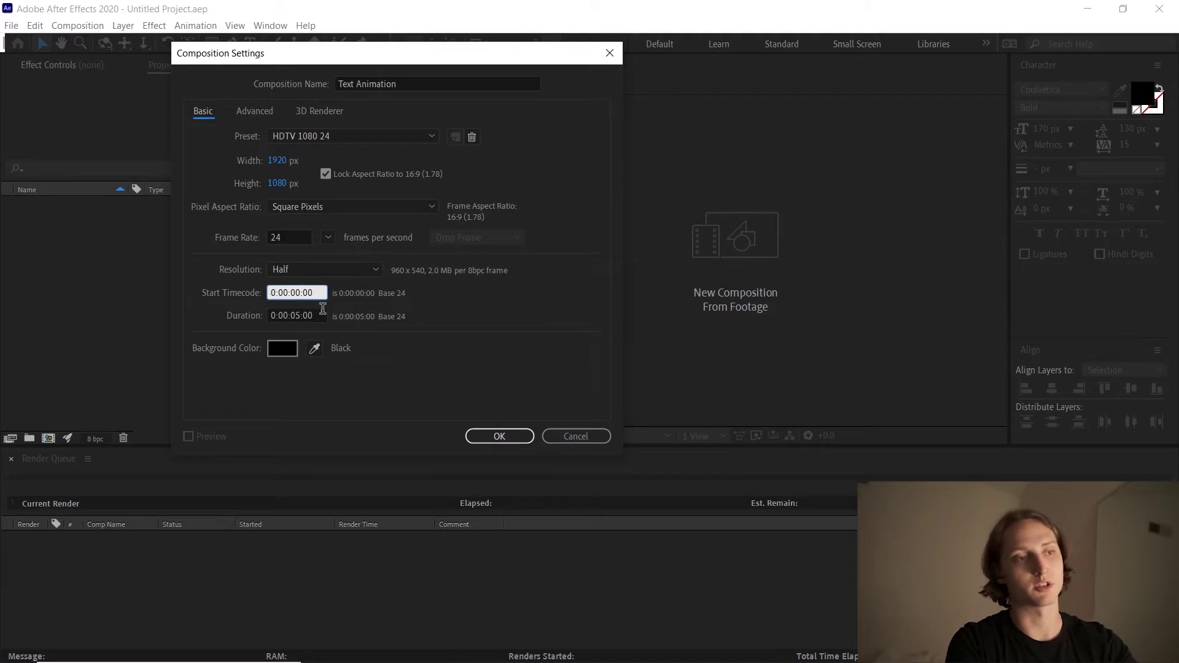
click(315, 316)
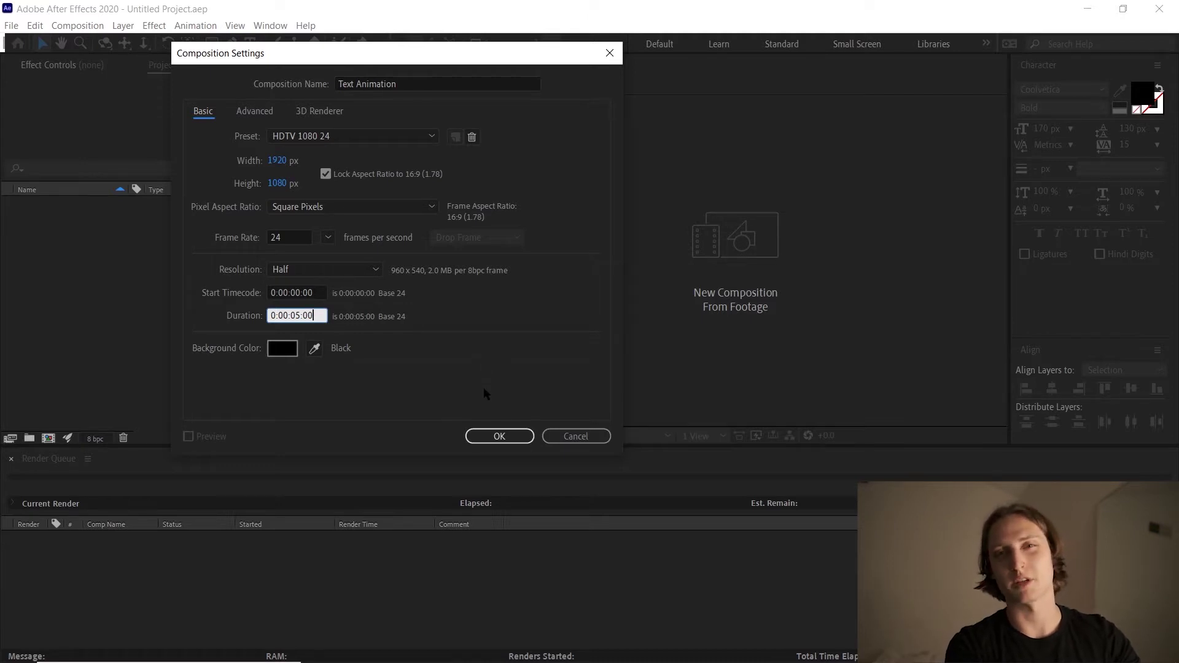
click(500, 435)
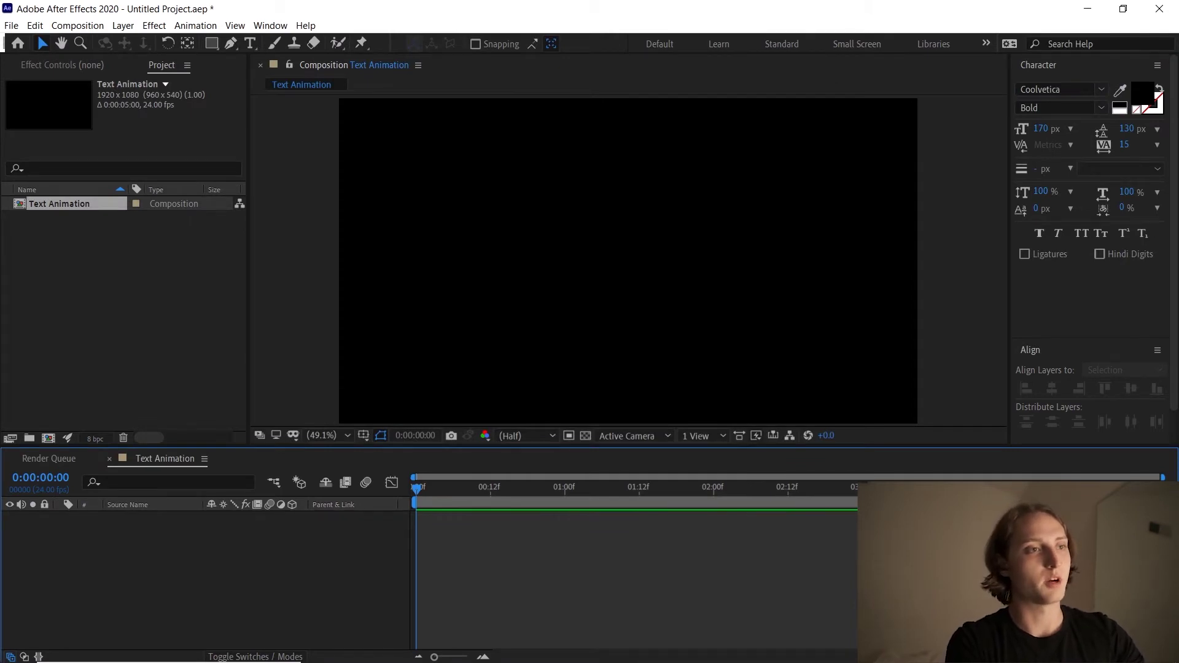
click(504, 488)
drag(504, 487, 304, 500)
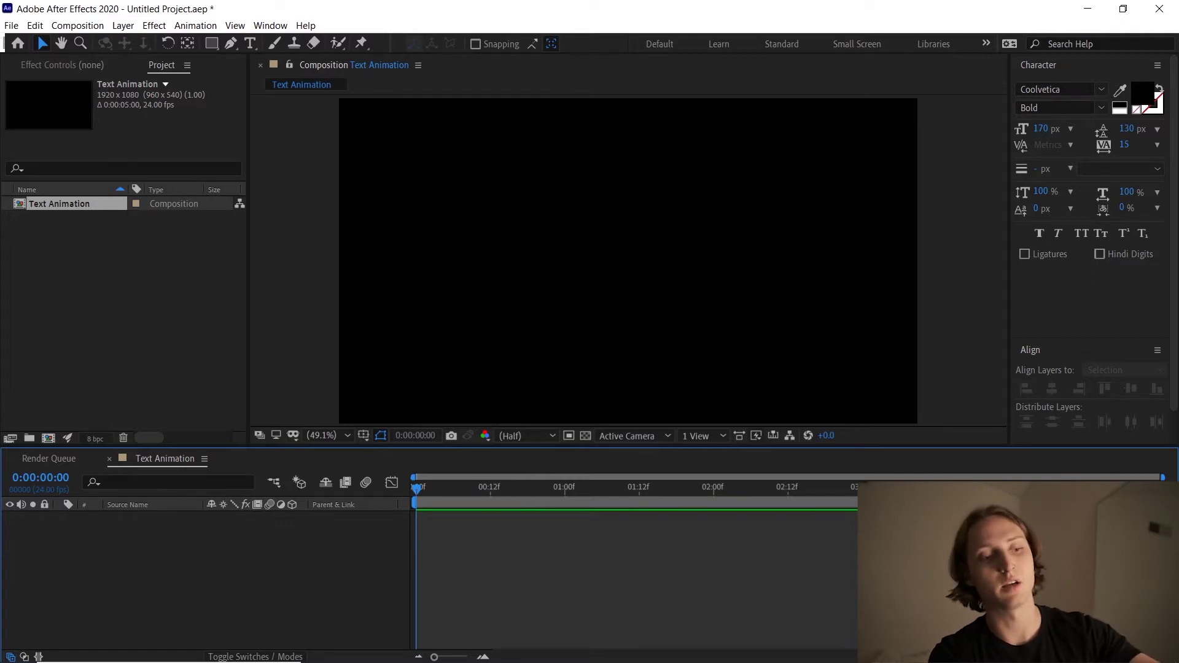
Draw a large text box across the middle of the composition with the Type tool and enter "Text Animation".
key(ctrl+t)
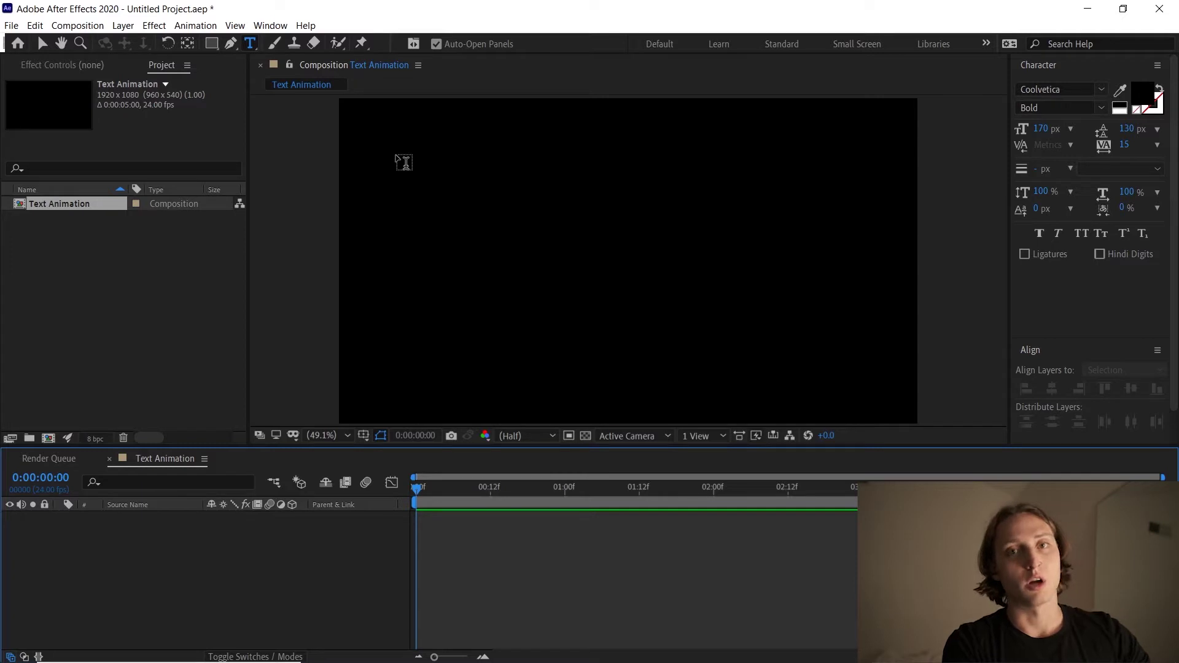
drag(396, 156, 865, 379)
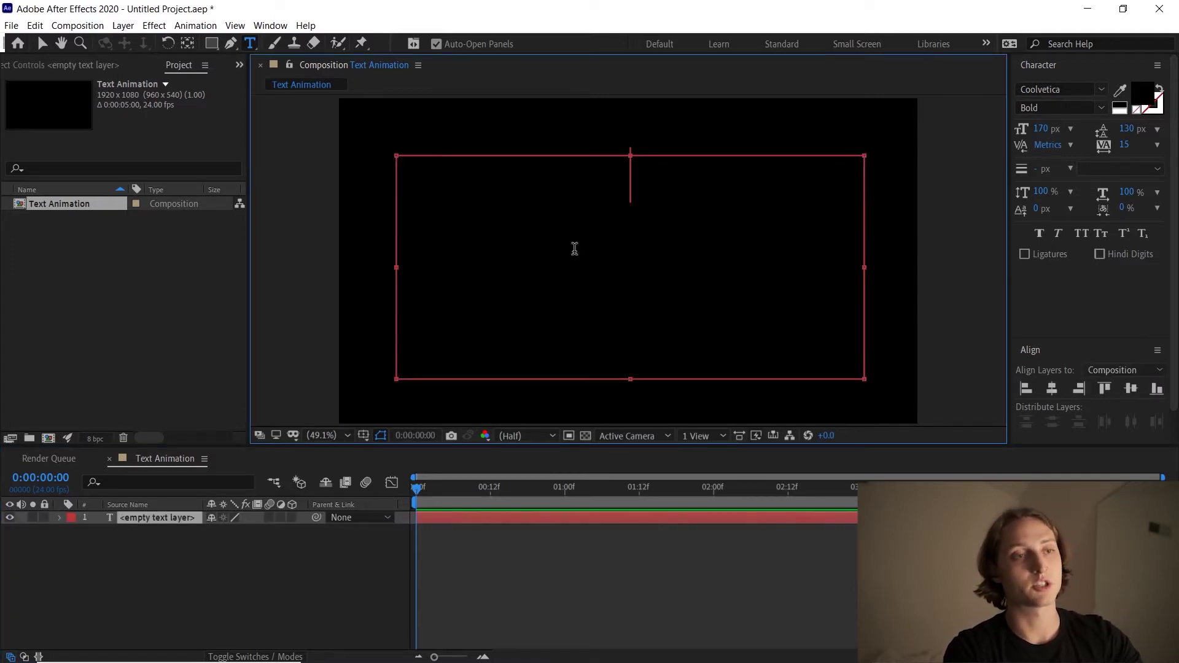
text(Text Animation)
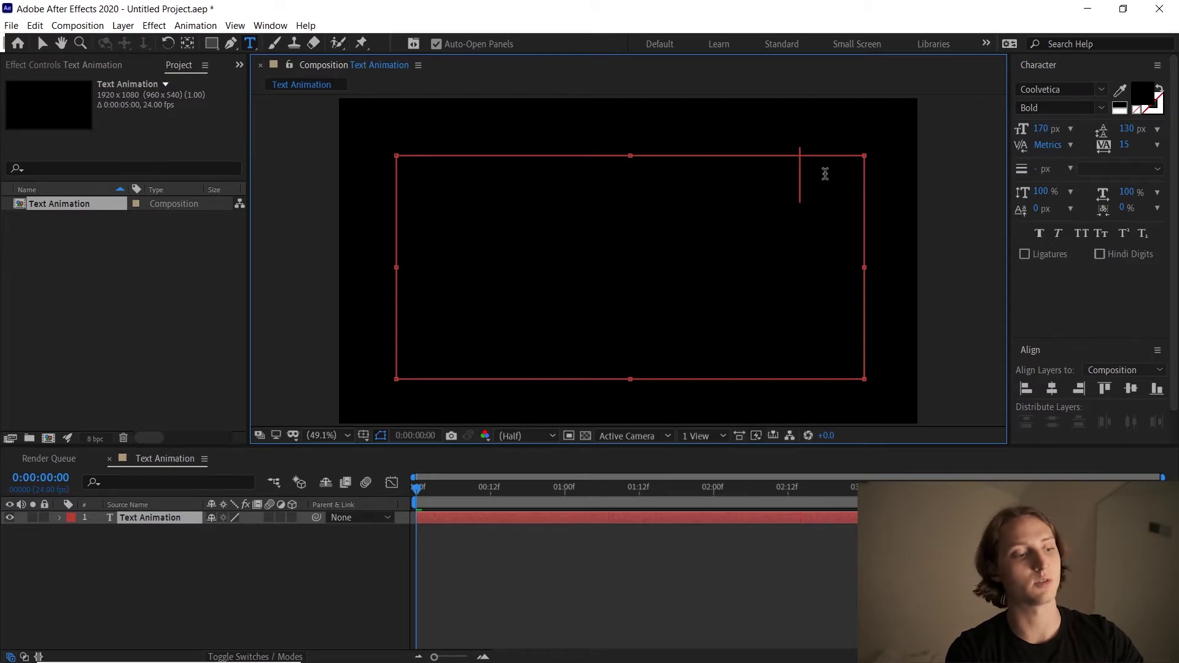
Select all of the title text, hide and reopen the Character panel, and set the text's fill color to white.
key(ctrl+a)
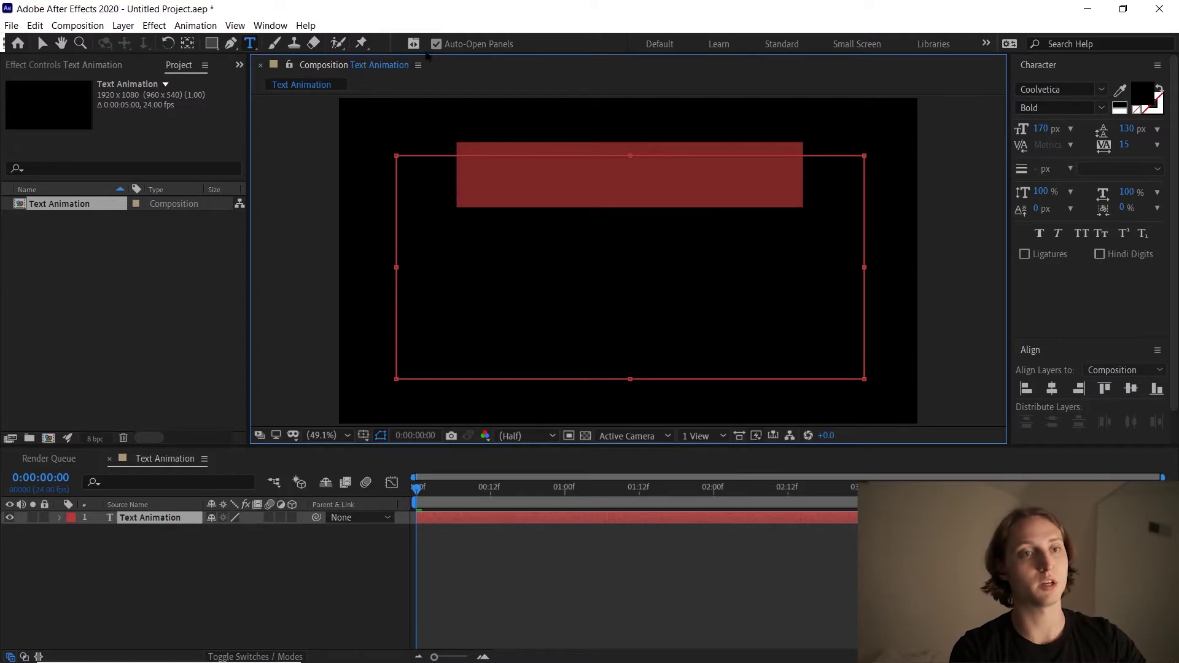
click(271, 27)
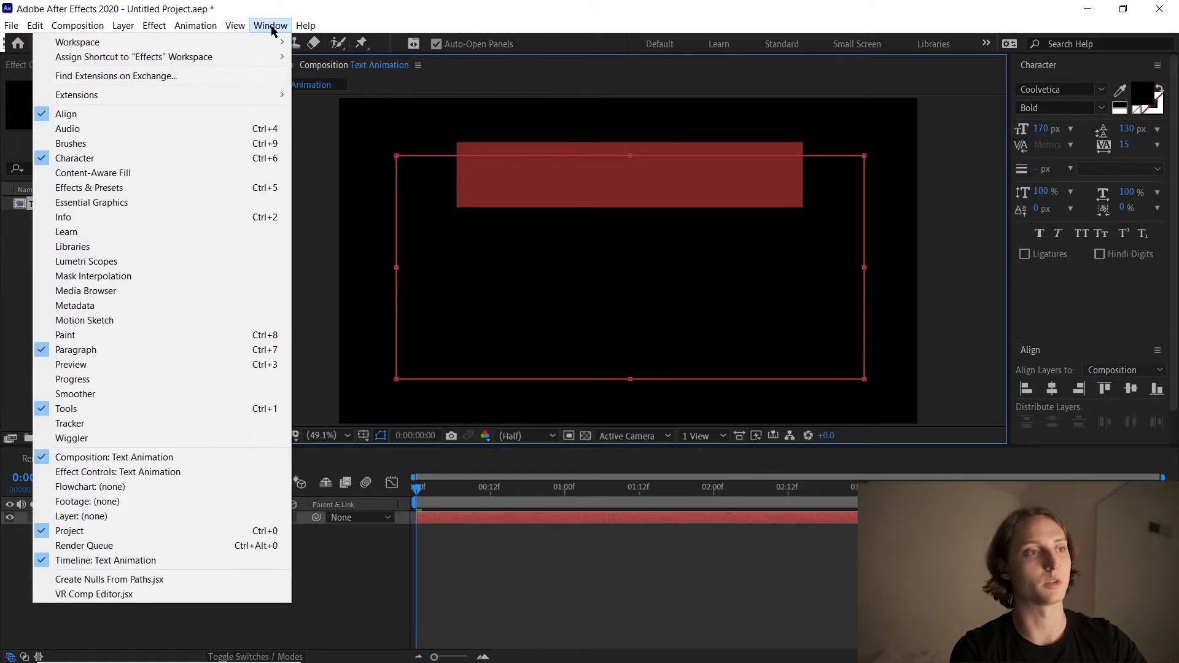
click(85, 161)
click(270, 25)
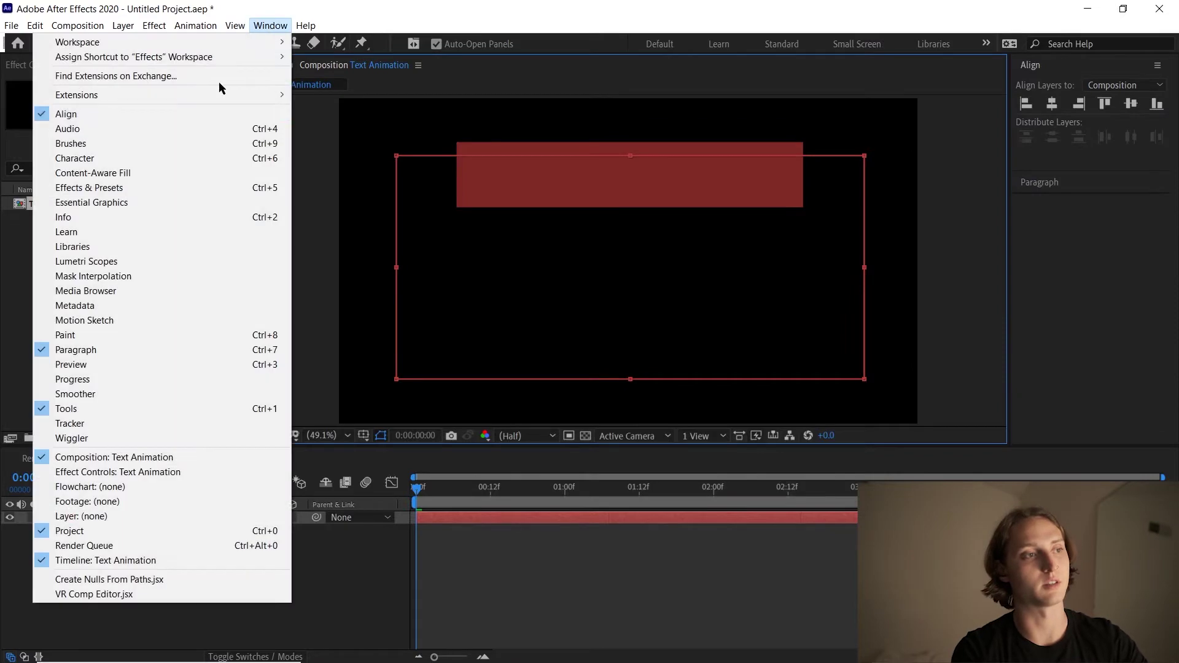
click(135, 161)
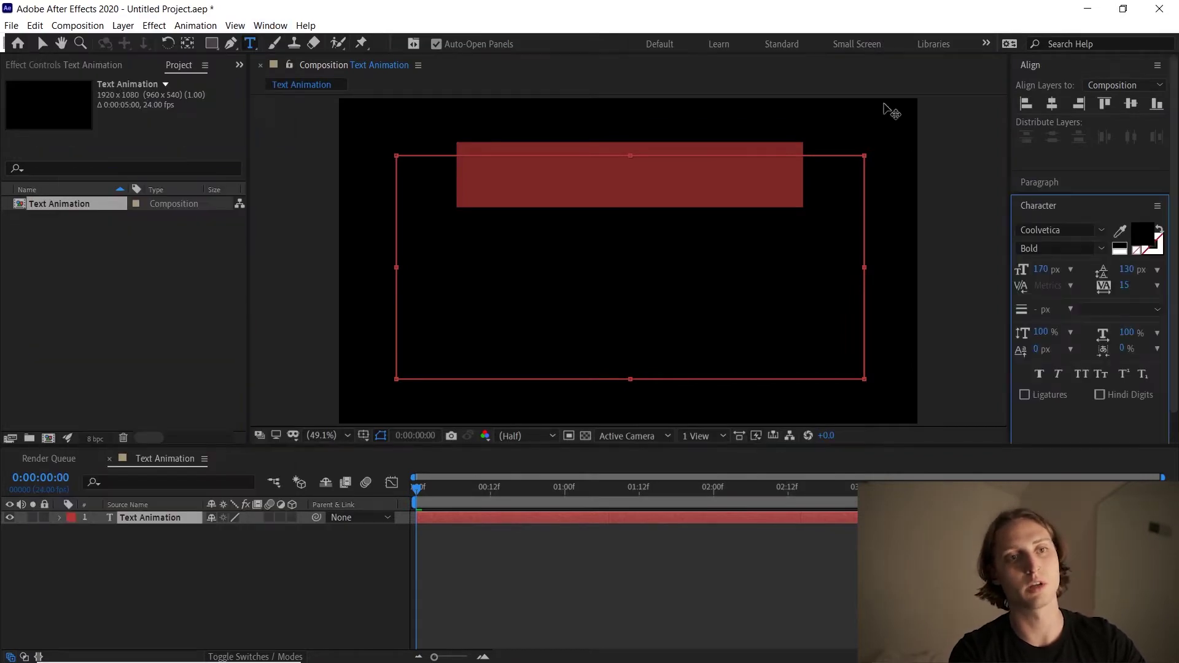
click(1074, 212)
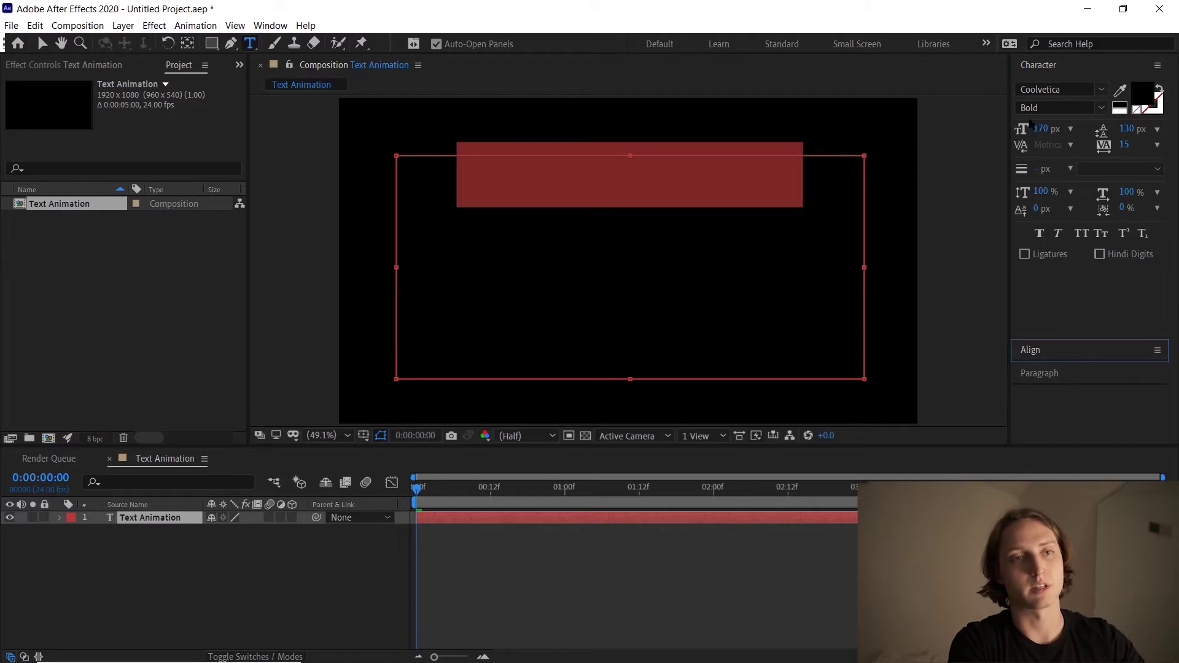
click(1117, 110)
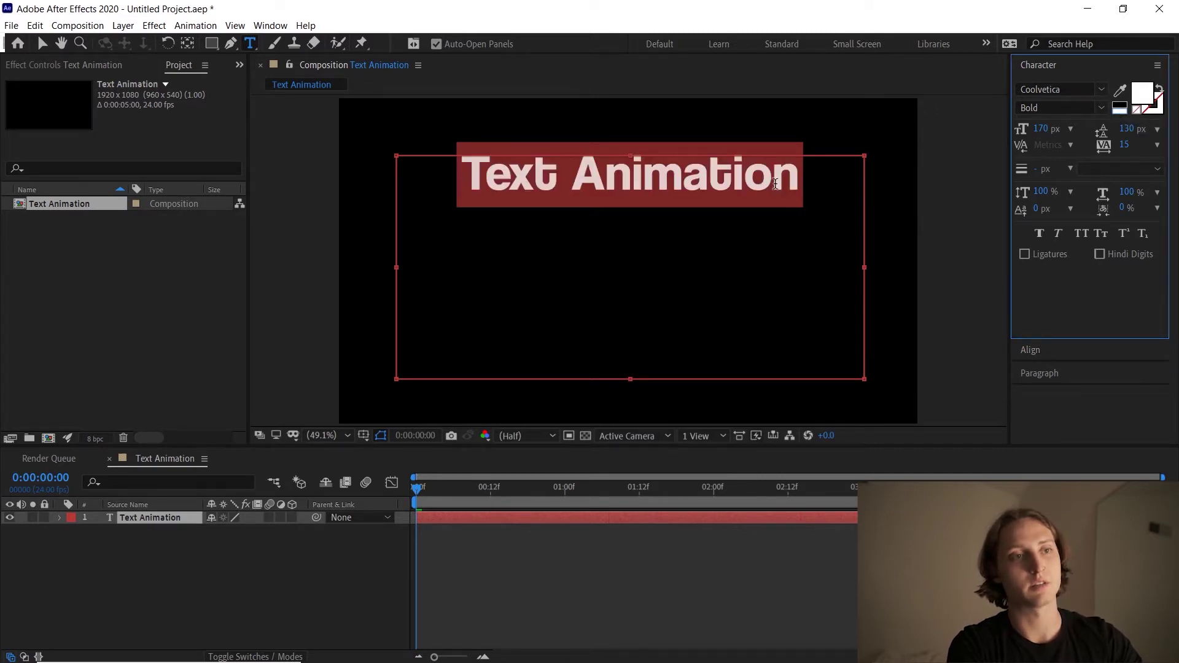
Try red (FF0000) as the title text's fill color and return it to white.
click(1139, 101)
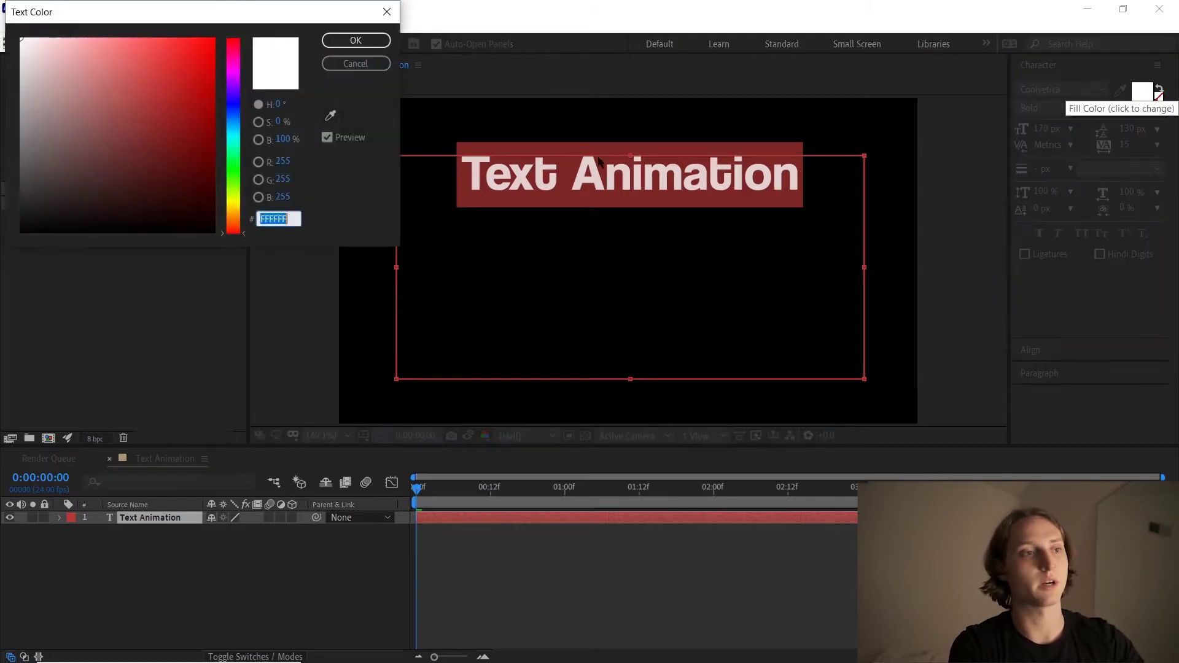
drag(189, 158, 223, 15)
drag(234, 112, 238, 262)
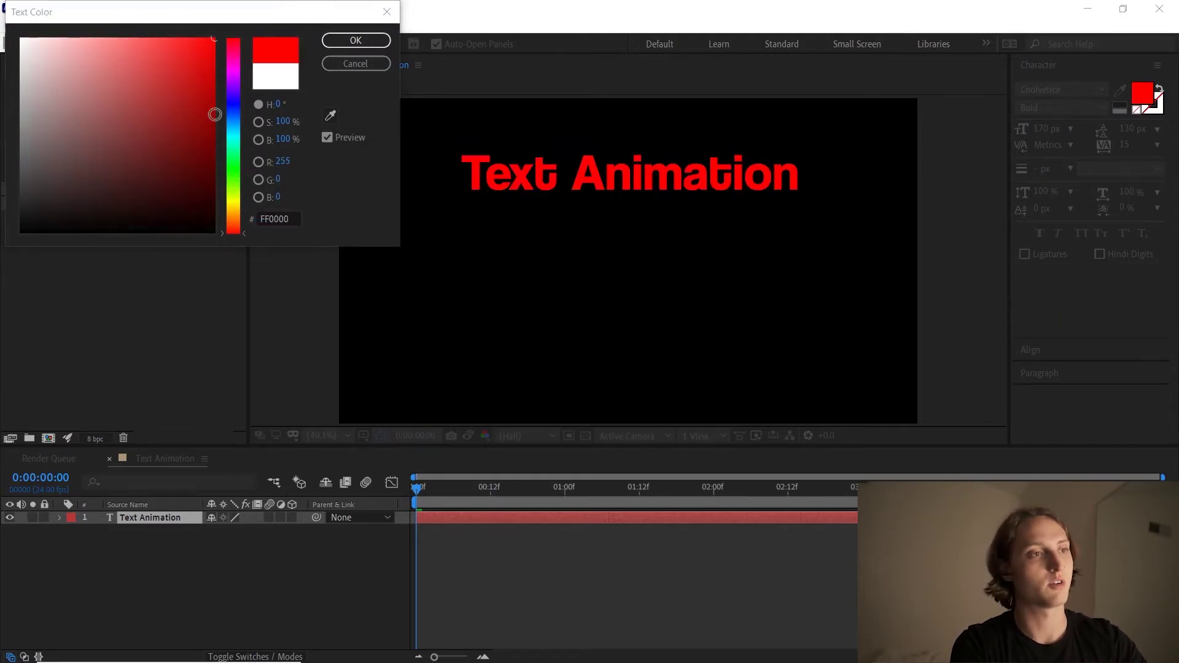
click(286, 80)
click(354, 41)
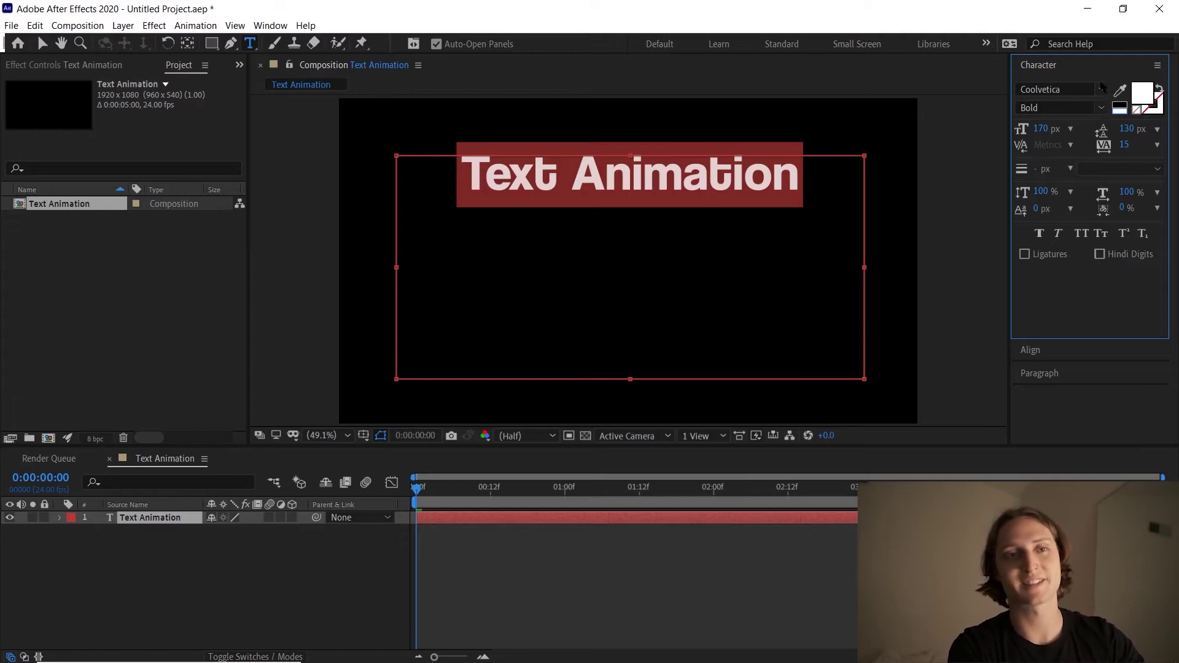
Look at the available fonts, keep Coolvetica Bold for the title text and collapse the Character panel.
click(1101, 89)
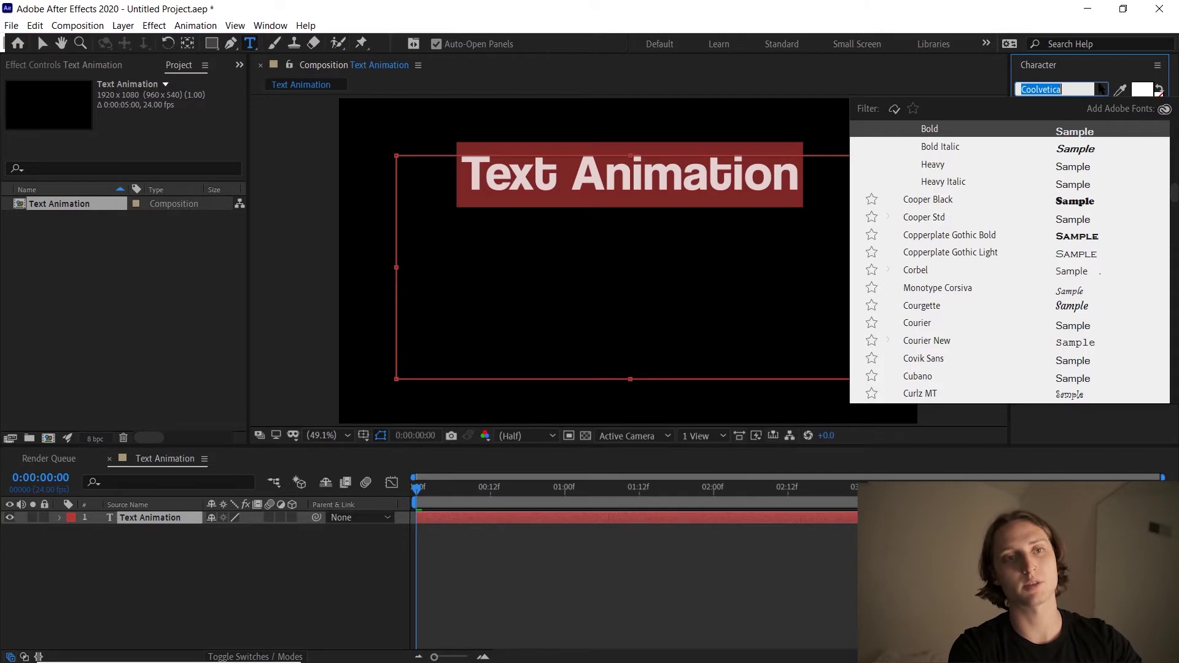
key(Return)
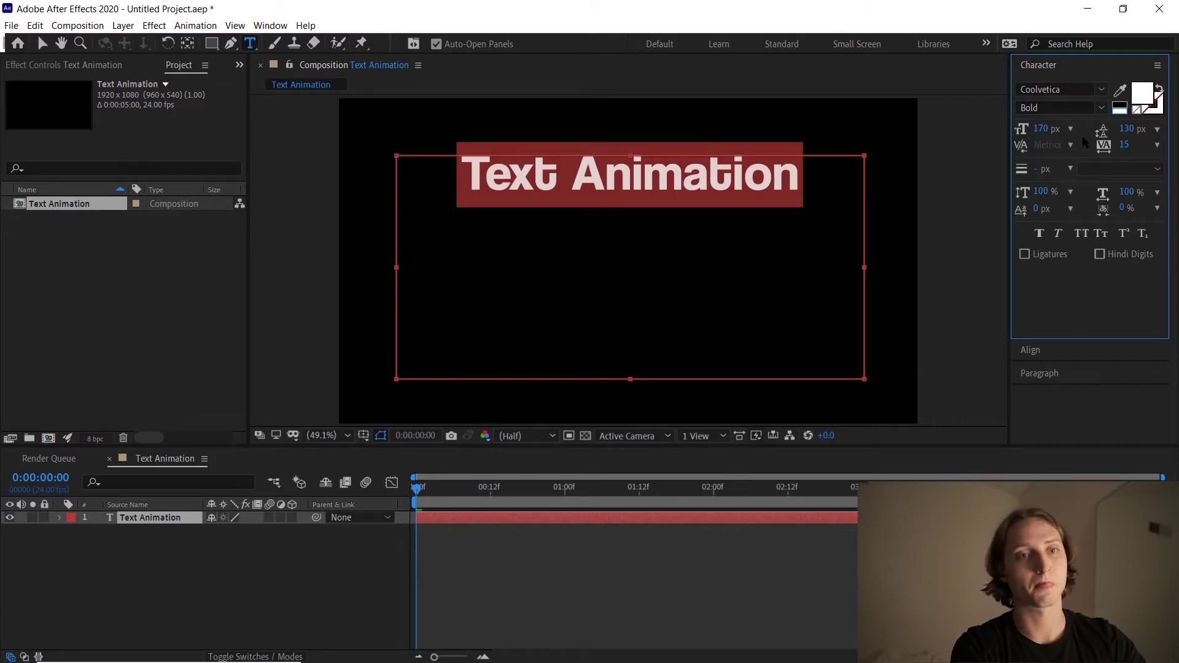
click(1044, 65)
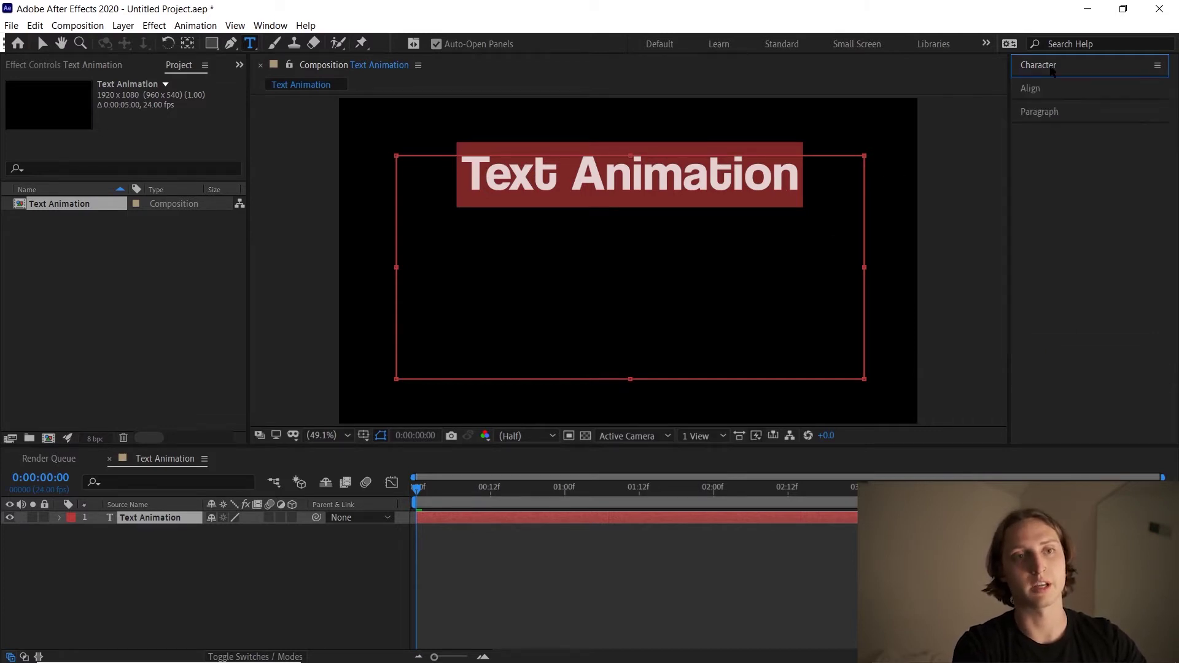
click(270, 25)
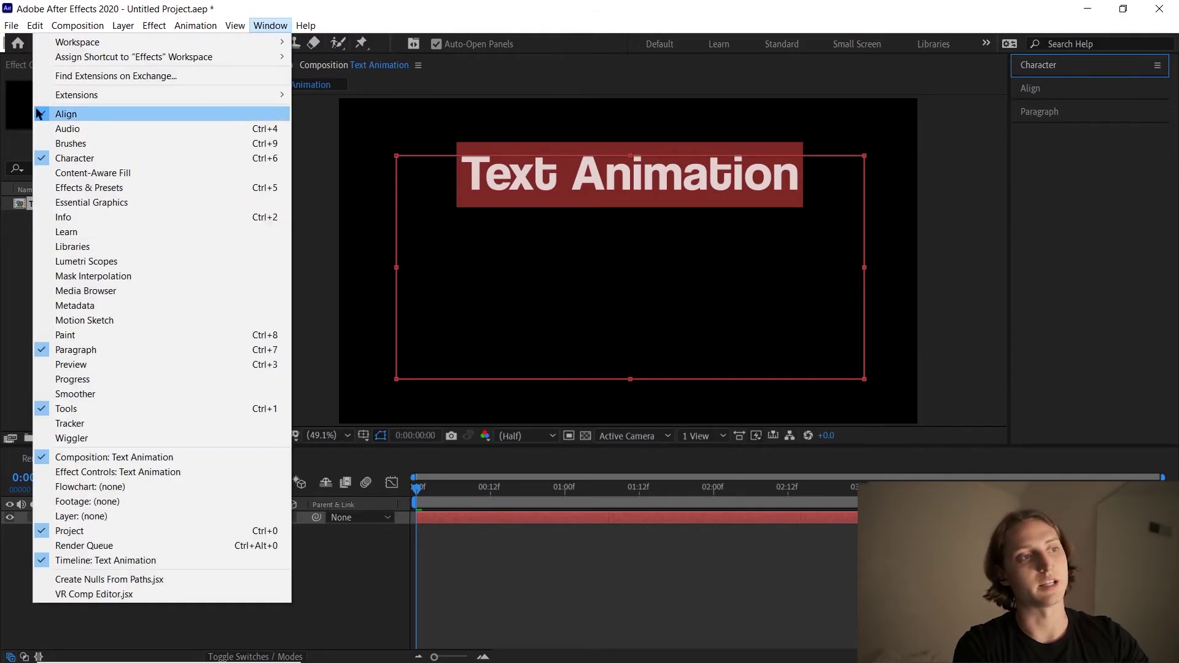
click(271, 26)
click(271, 25)
click(270, 25)
click(270, 25)
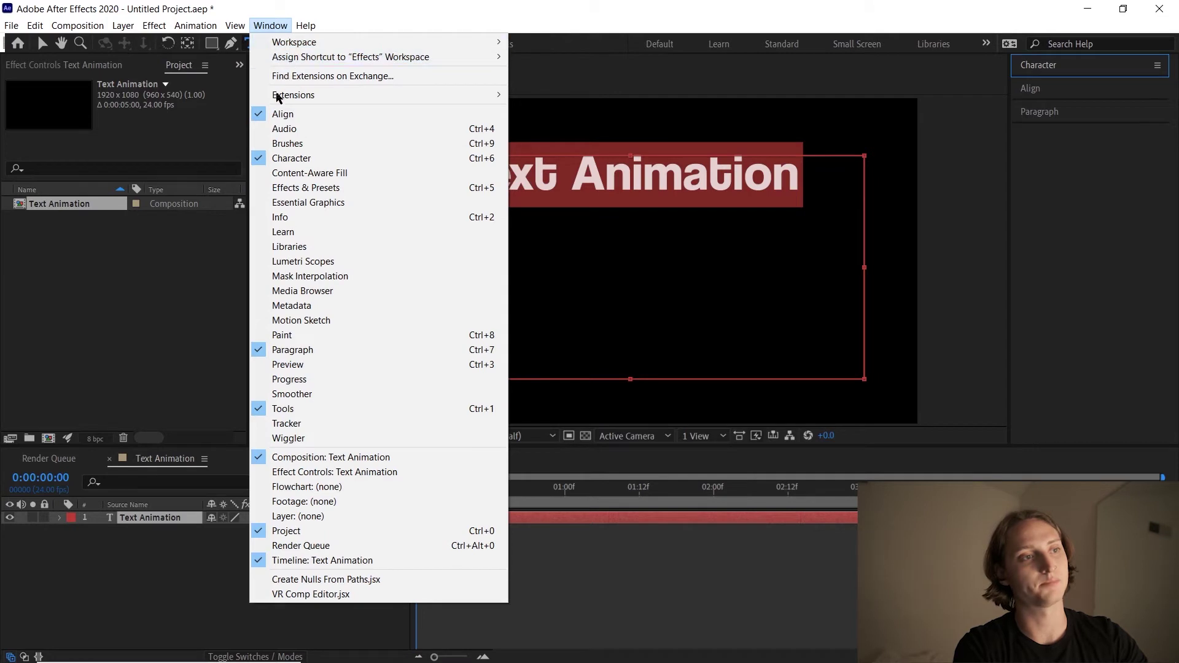
click(276, 23)
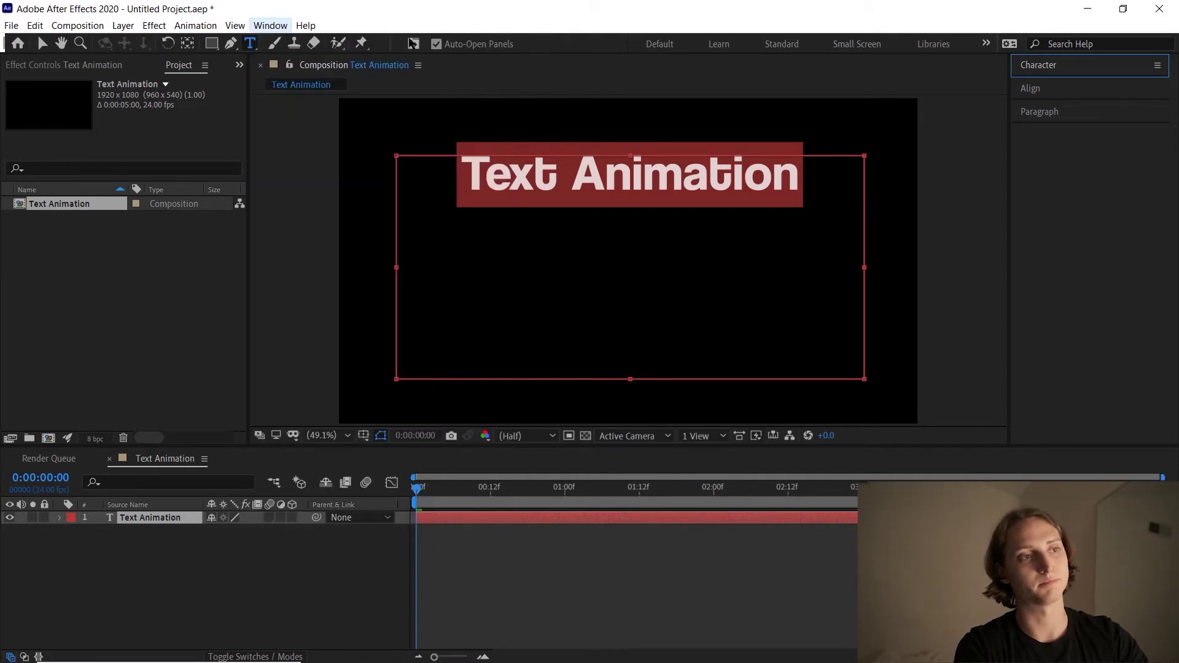
Center the title text horizontally and vertically in the composition and collapse the Align panel.
click(1032, 89)
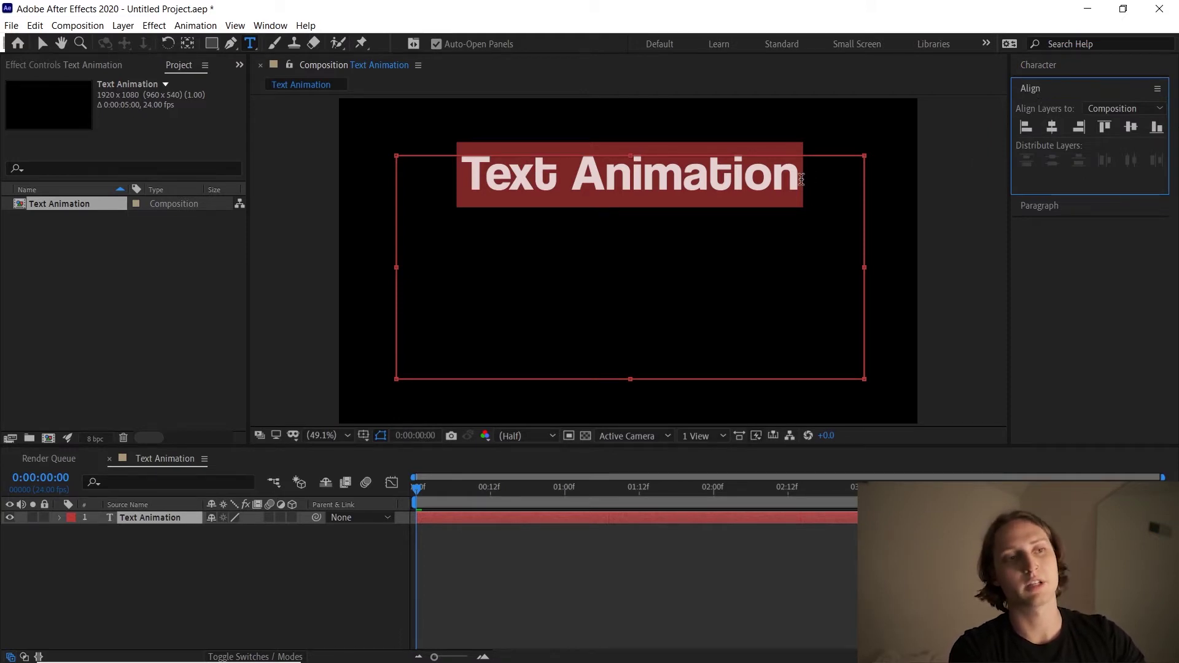
click(1053, 127)
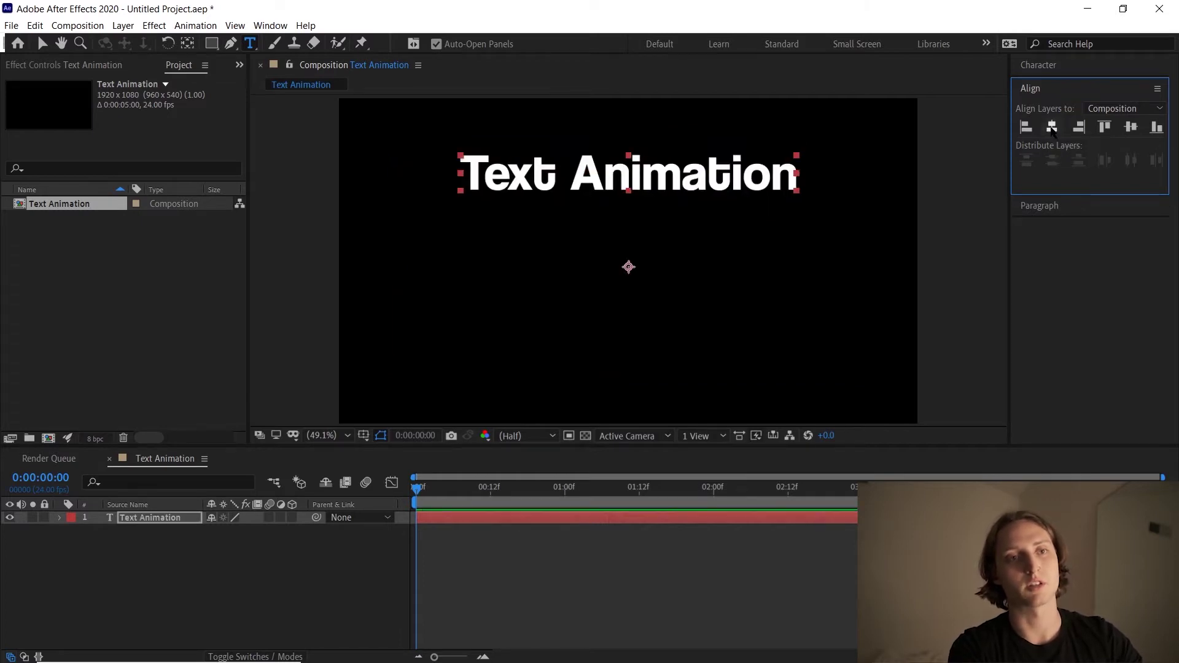
click(1131, 127)
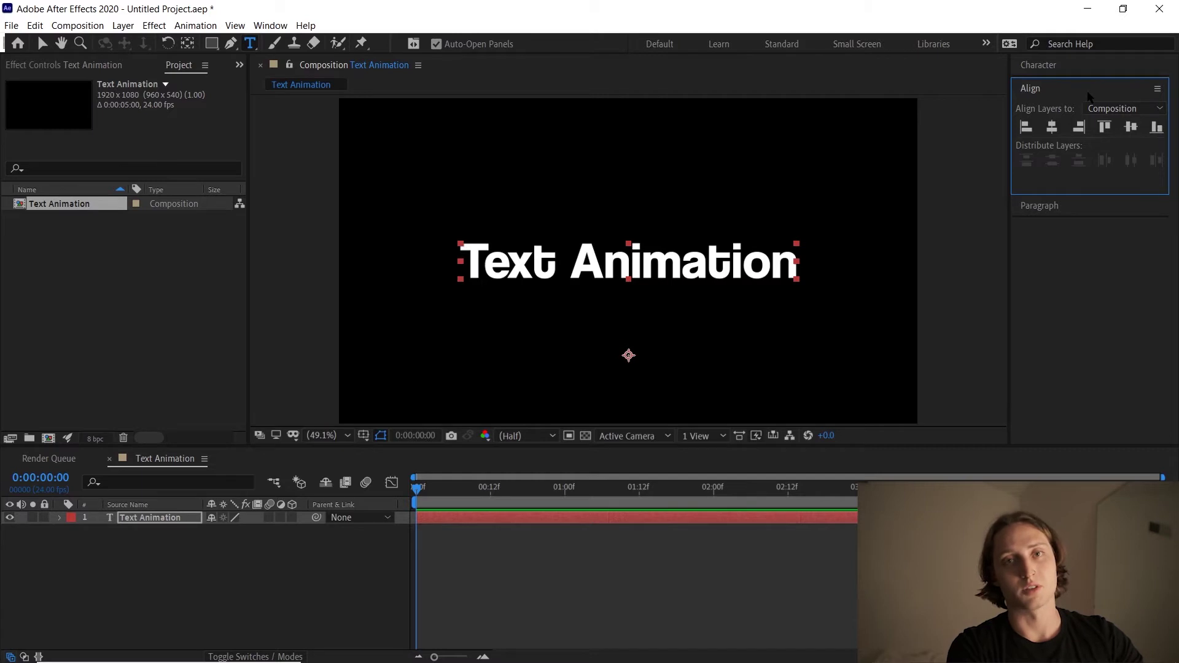
click(1026, 92)
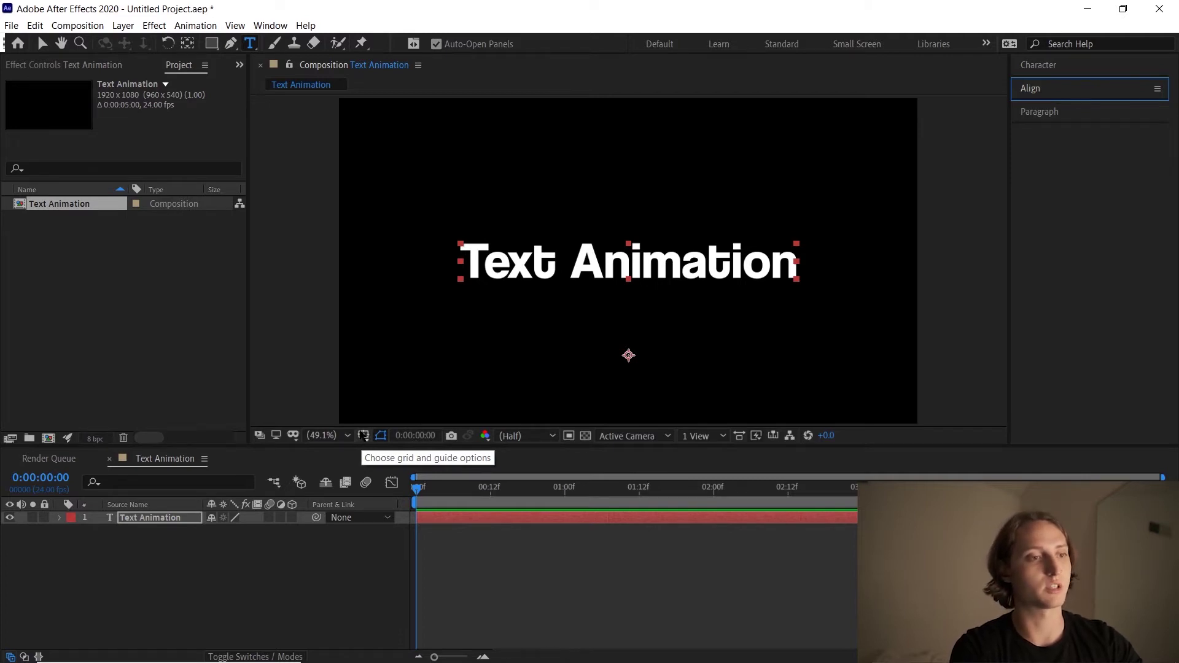
Check the title's centering against the Title/Action Safe guides, turn off mask and shape path visibility, and hide the guides.
click(364, 436)
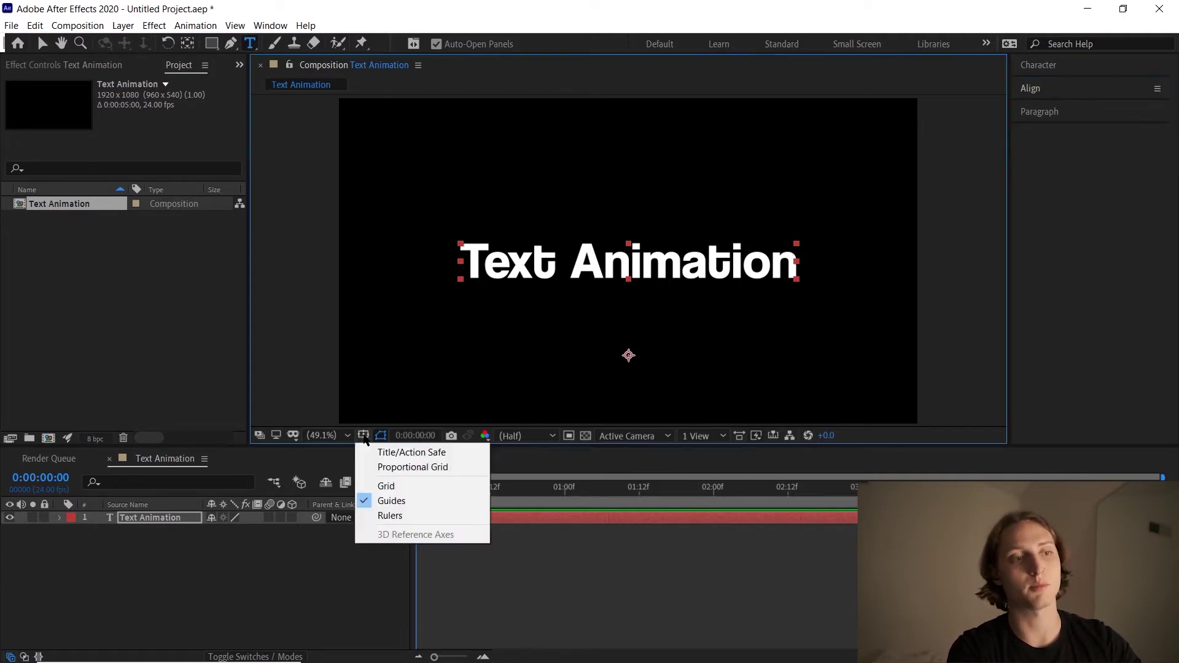
click(396, 452)
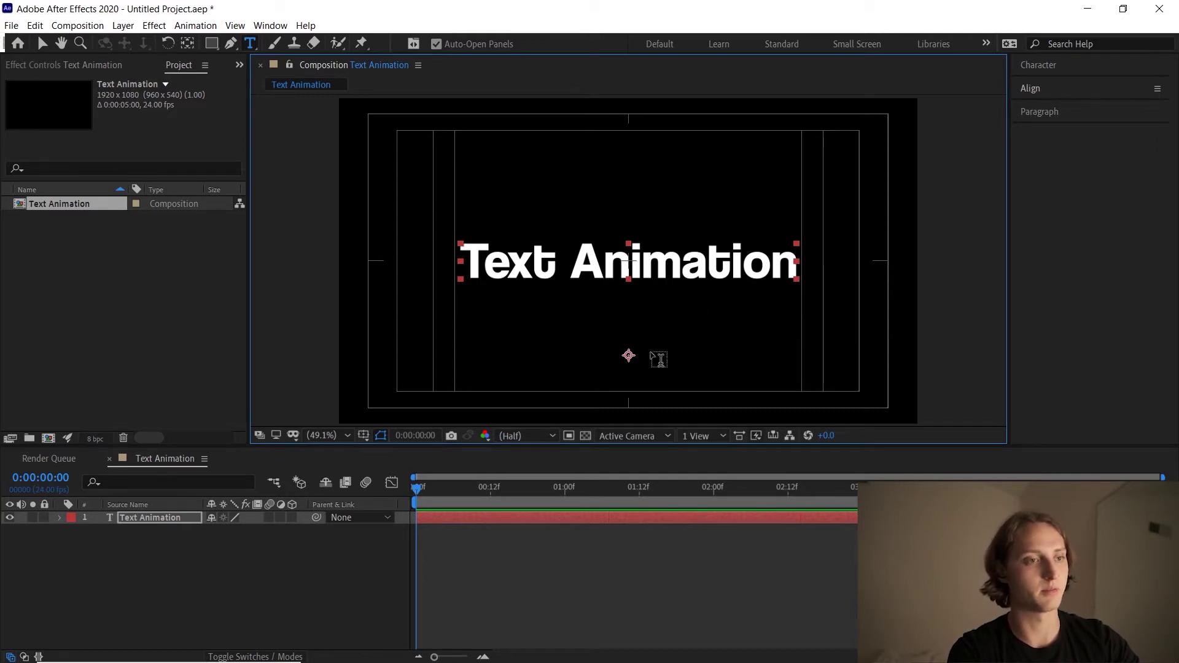
click(382, 437)
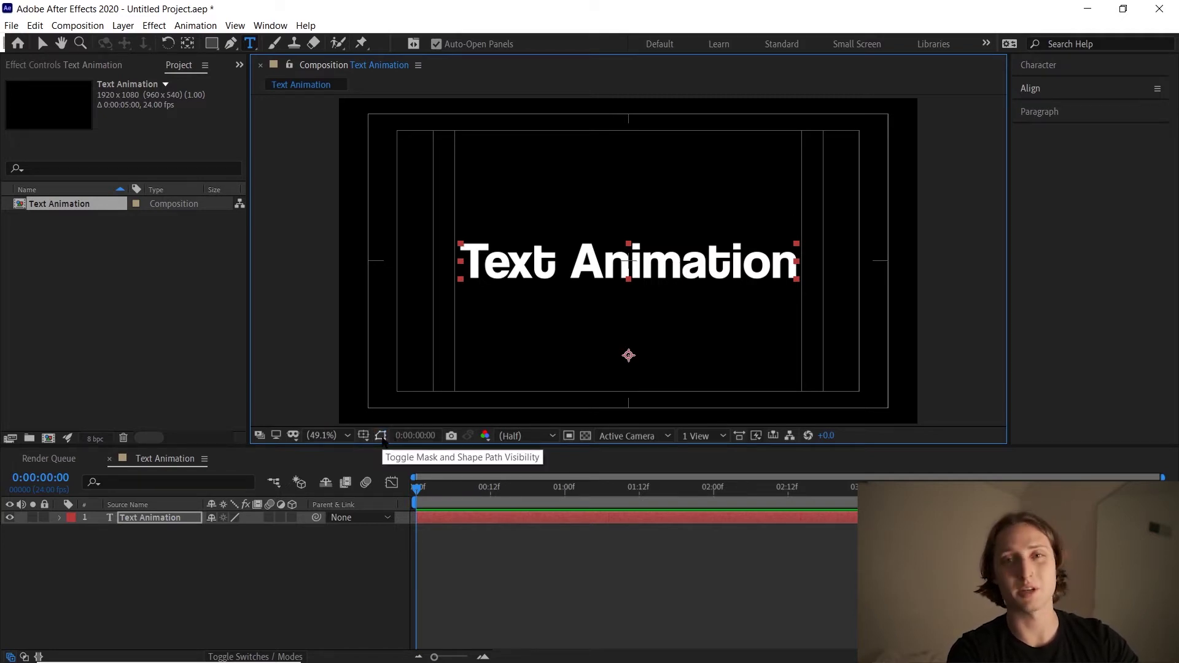
click(363, 436)
click(393, 450)
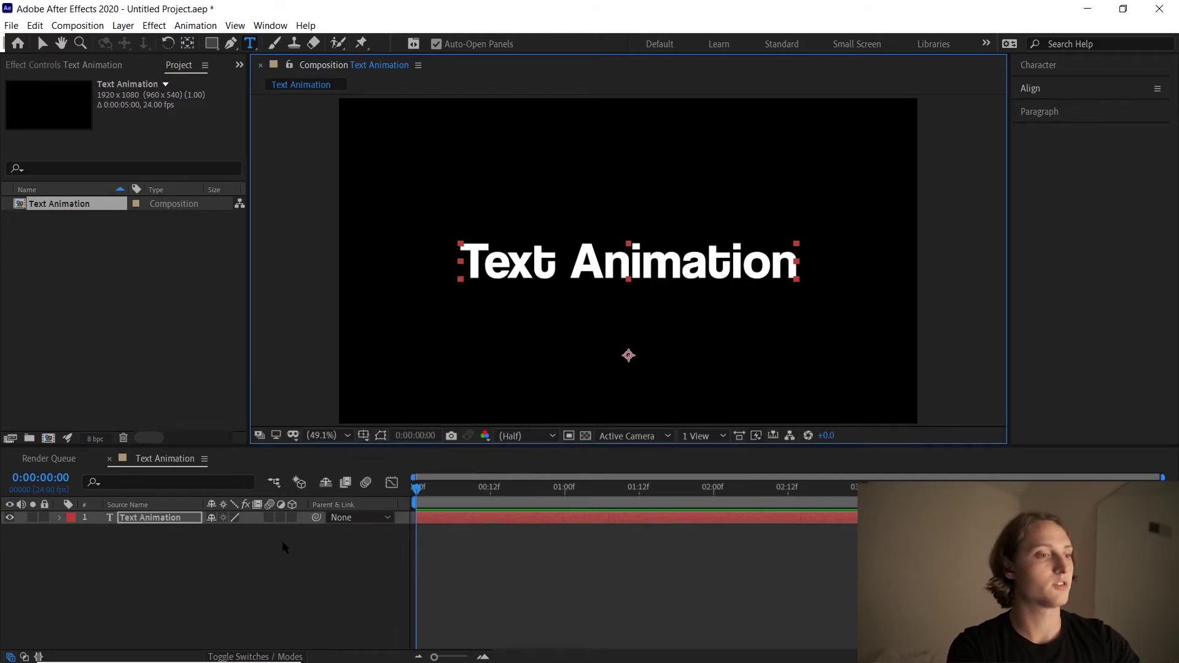
Duplicate the Text Animation text layer three times.
click(155, 519)
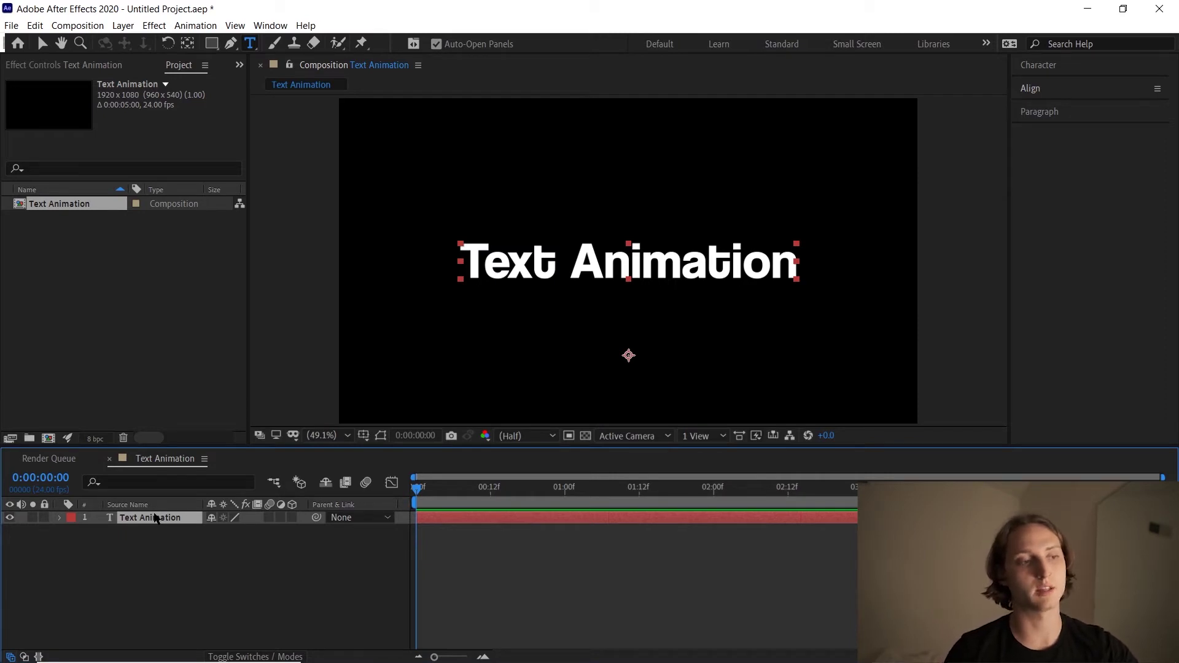
click(167, 548)
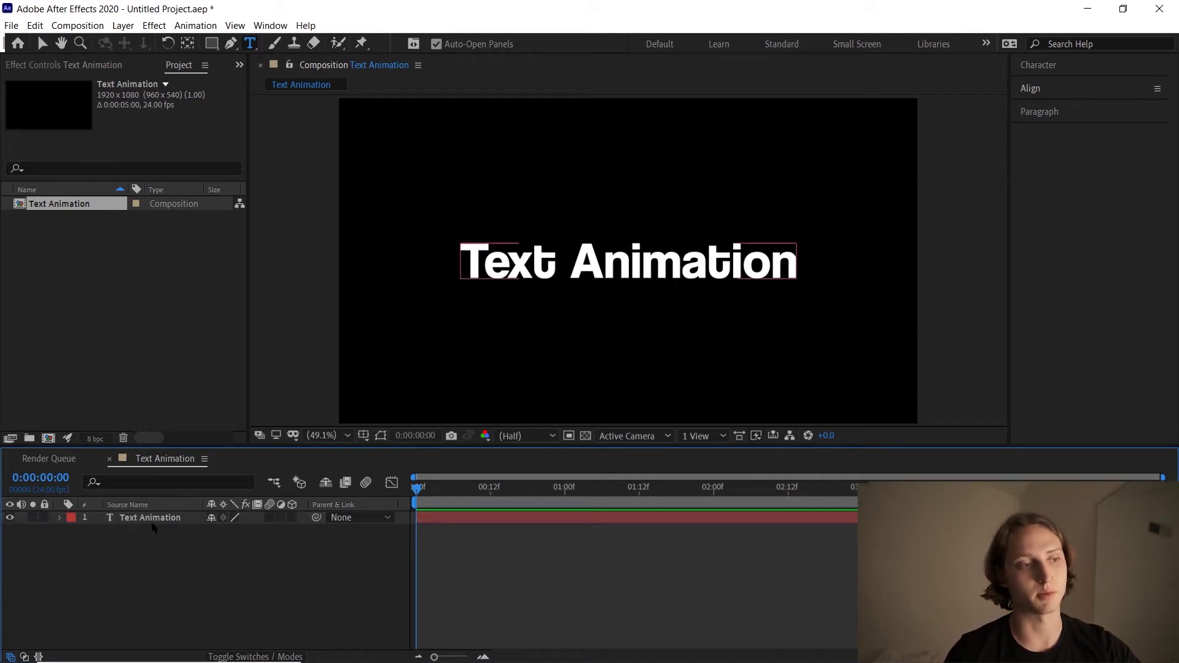
click(151, 519)
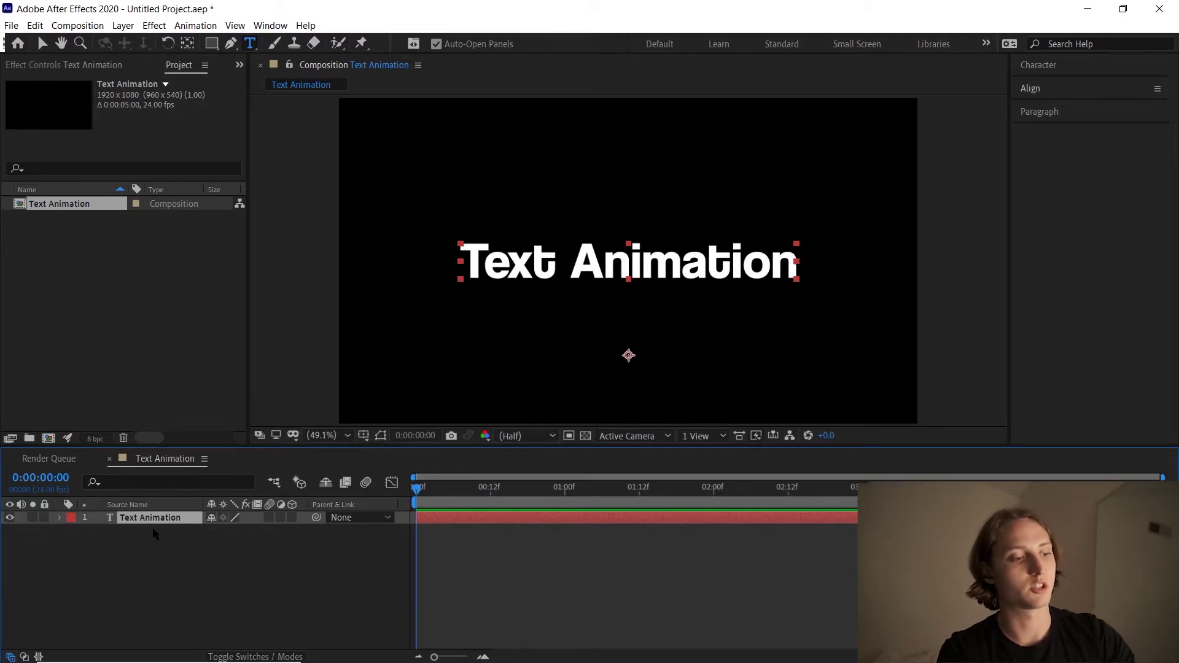
key(ctrl+d)
click(162, 559)
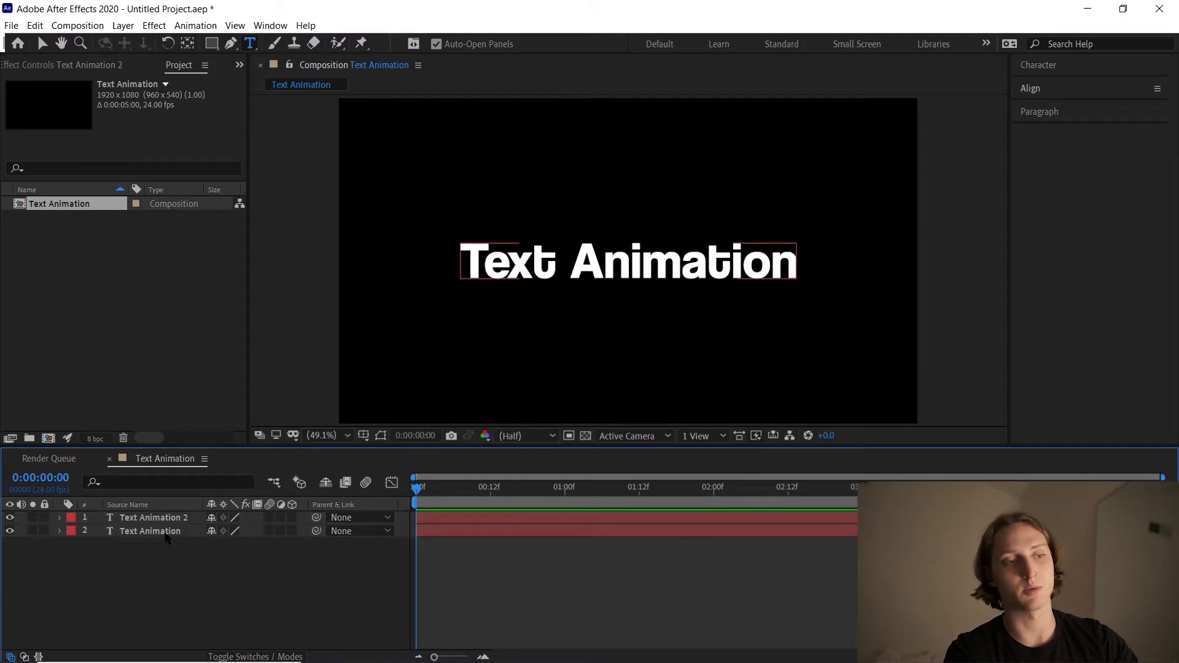
click(164, 532)
click(159, 520)
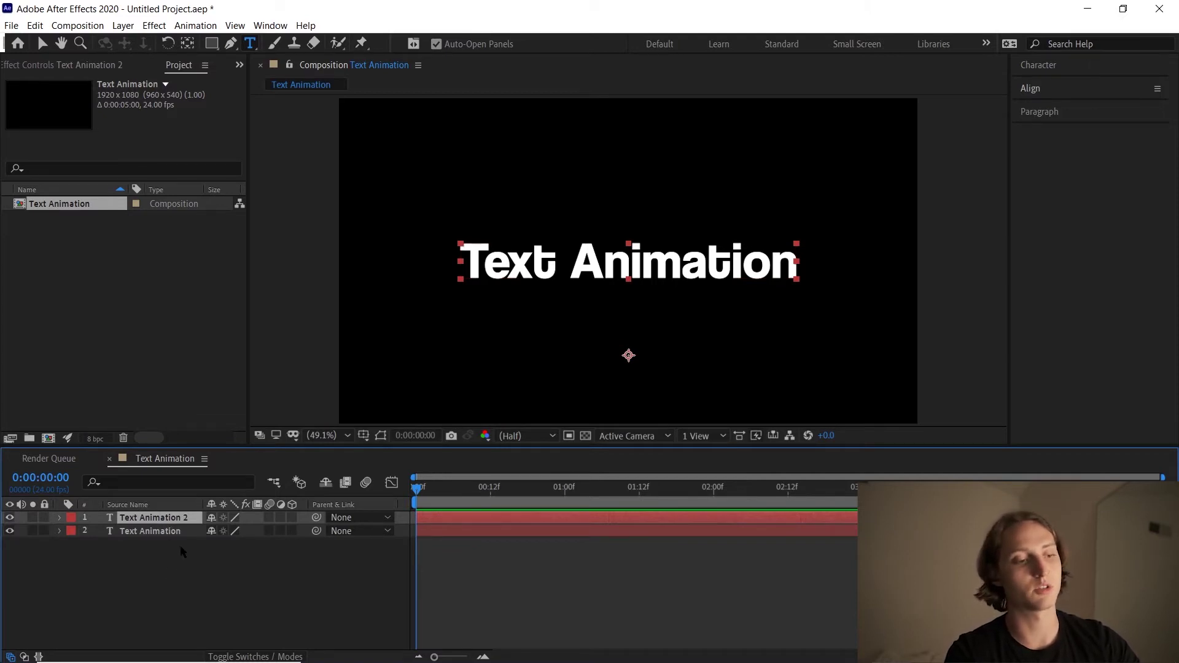
key(ctrl+d)
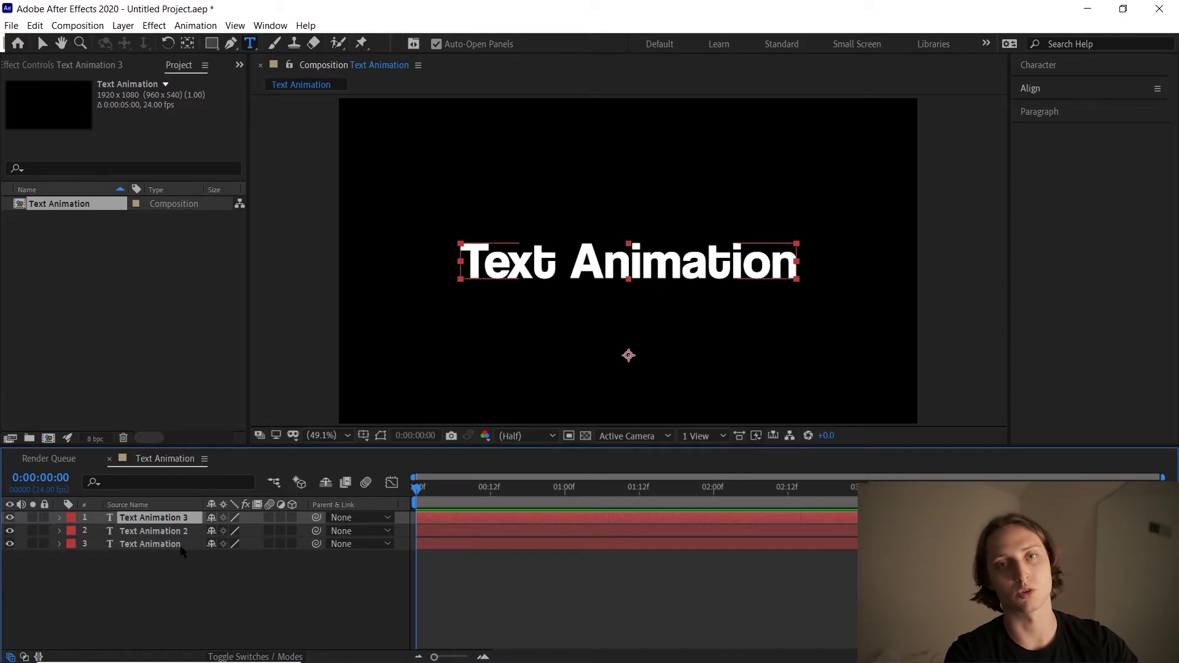
key(ctrl+d)
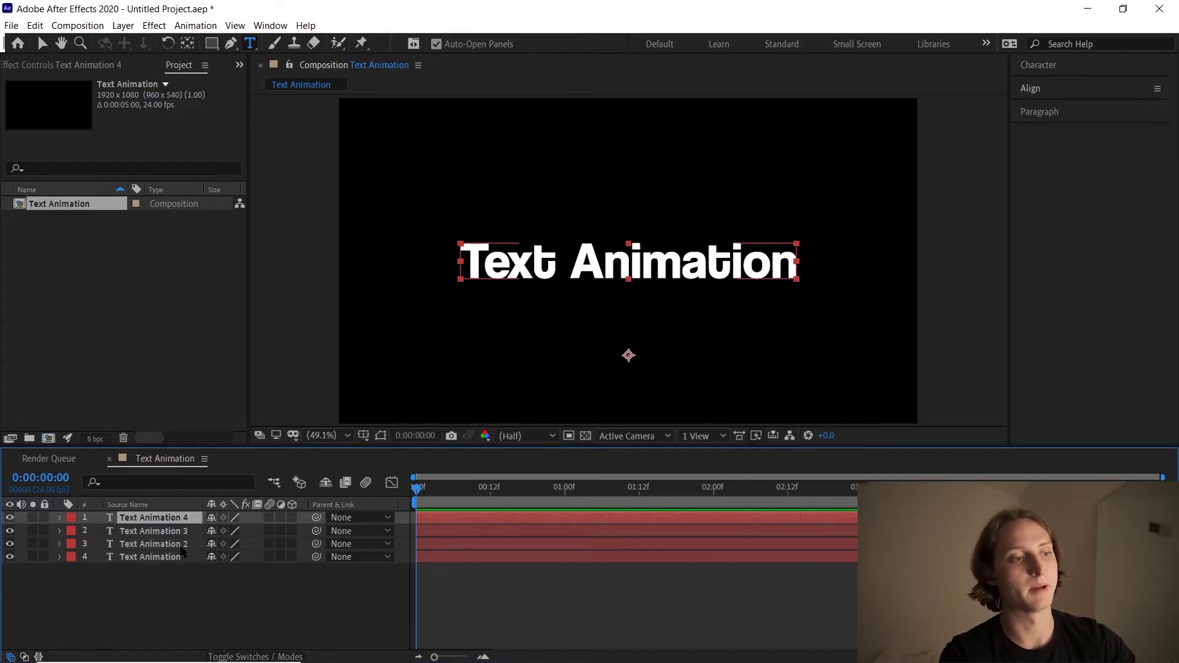
click(166, 571)
drag(165, 570, 159, 519)
click(157, 568)
drag(157, 570, 154, 505)
click(136, 573)
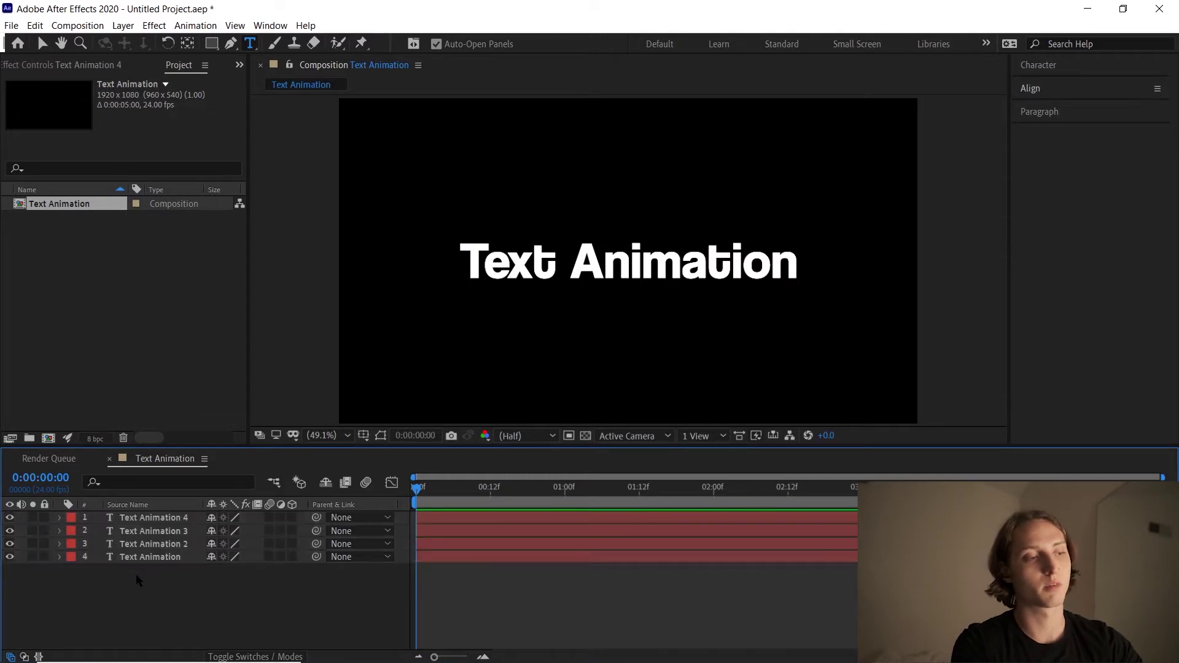
Hide the three duplicated text layers, leaving only the original Text Animation layer visible.
click(9, 518)
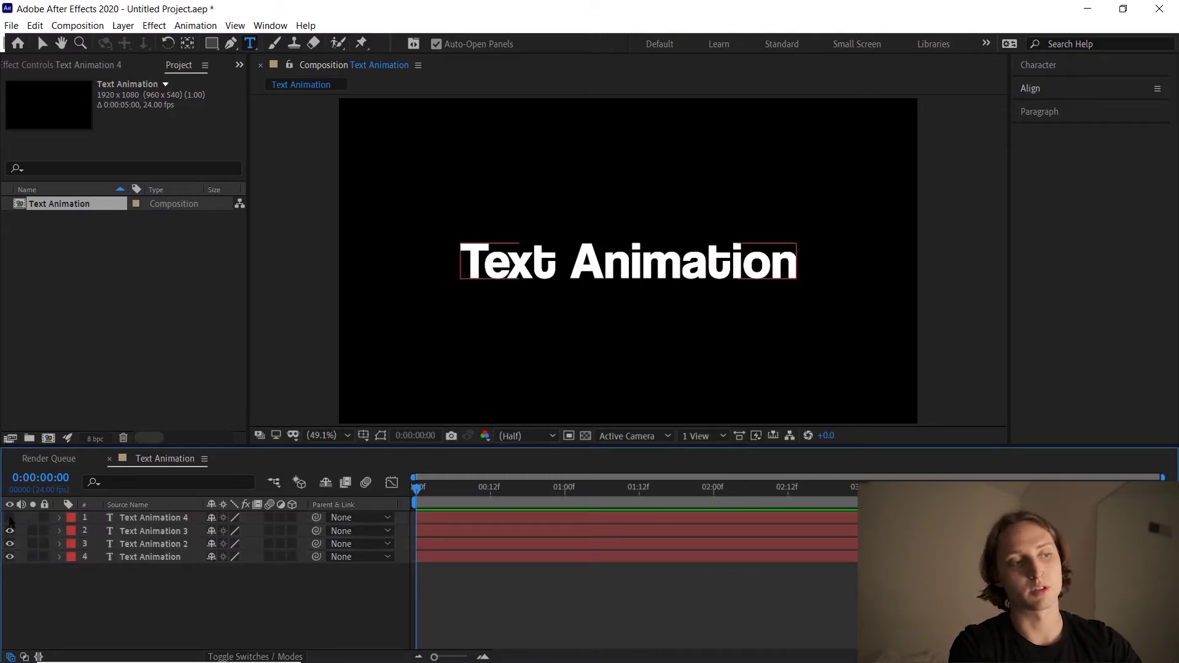
click(9, 531)
click(9, 544)
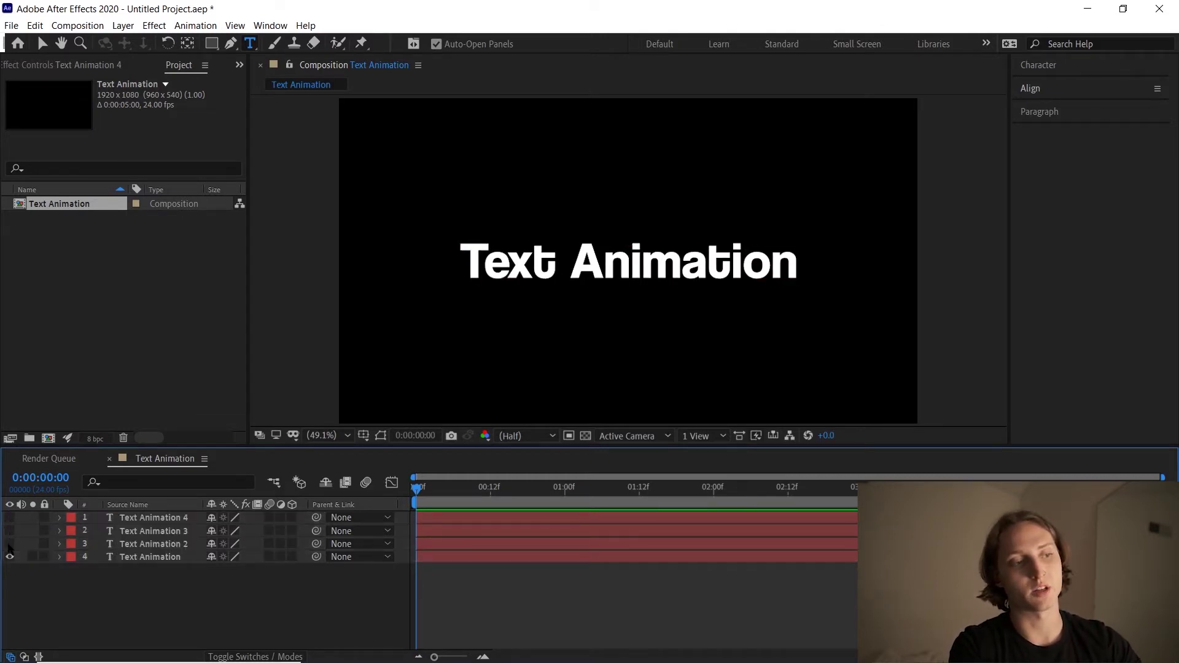
click(127, 557)
click(161, 543)
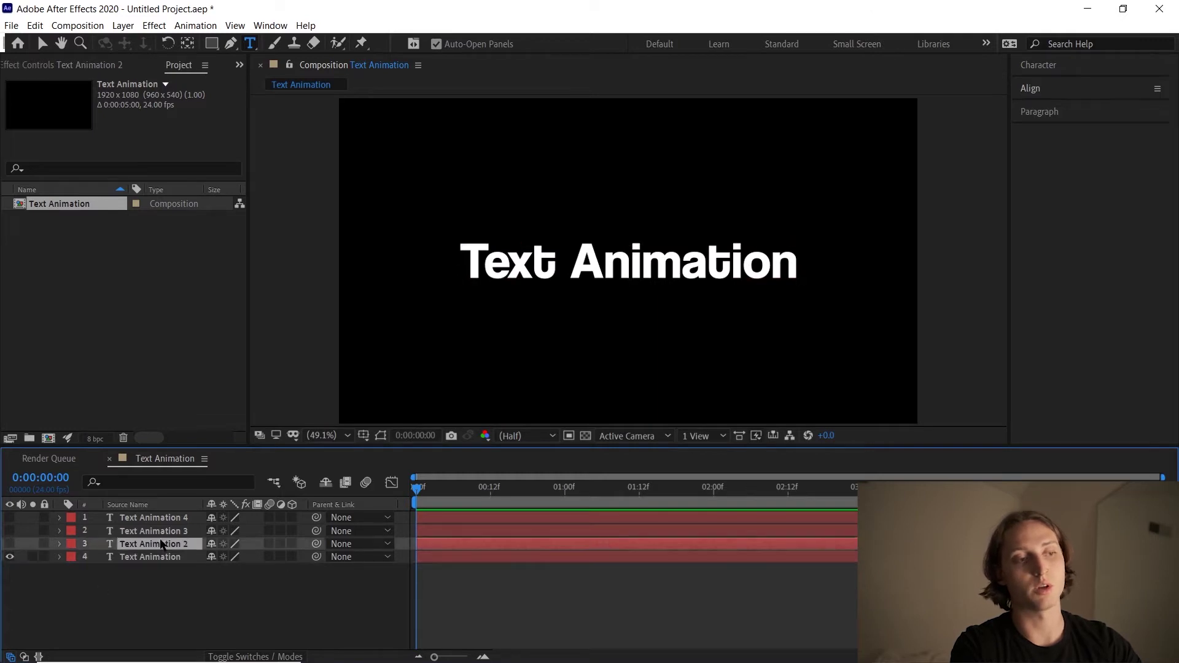
click(139, 558)
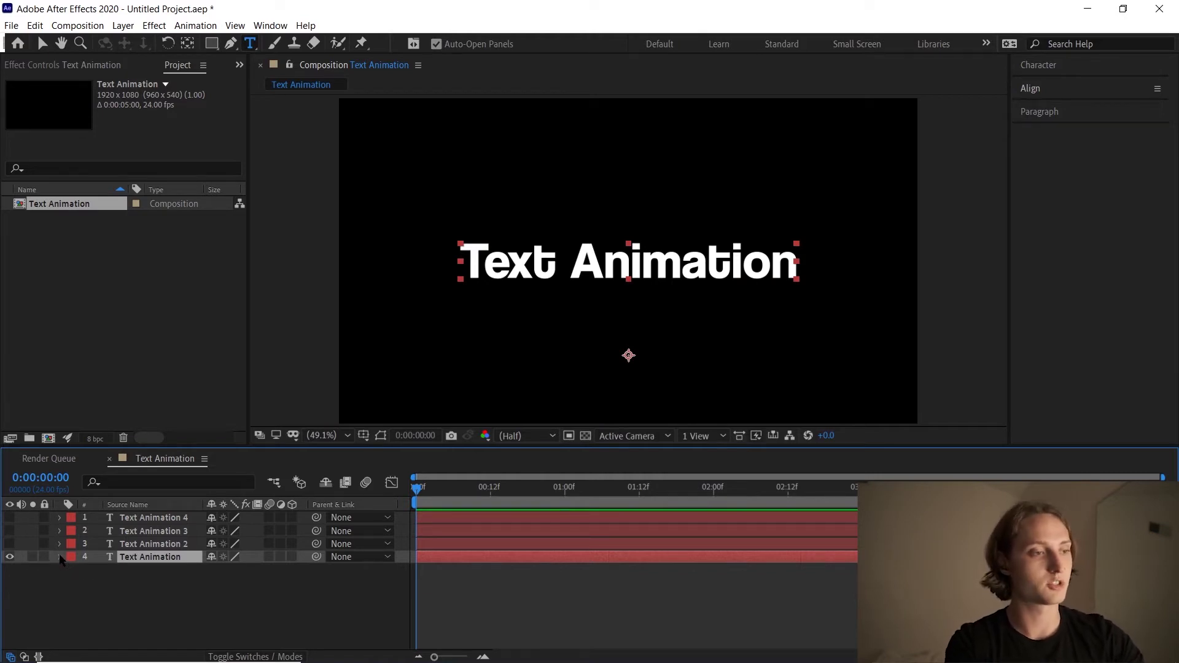
click(165, 544)
click(150, 556)
click(157, 572)
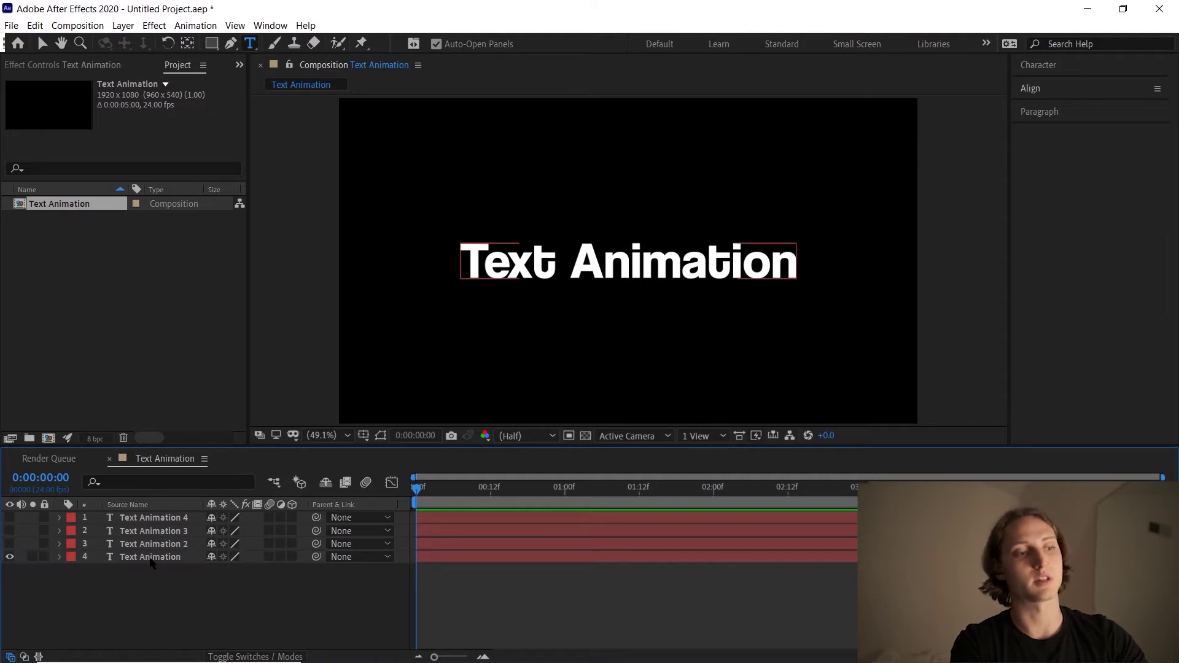
Expand the original Text Animation layer and add an Opacity text animator to it.
click(151, 561)
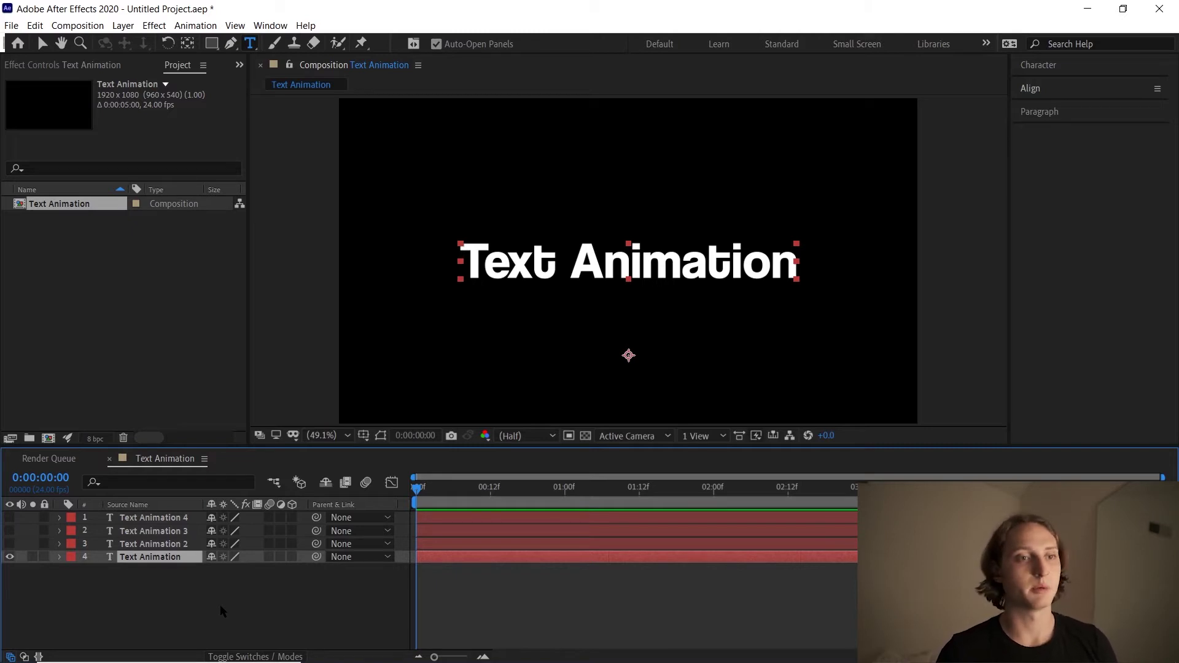
click(60, 557)
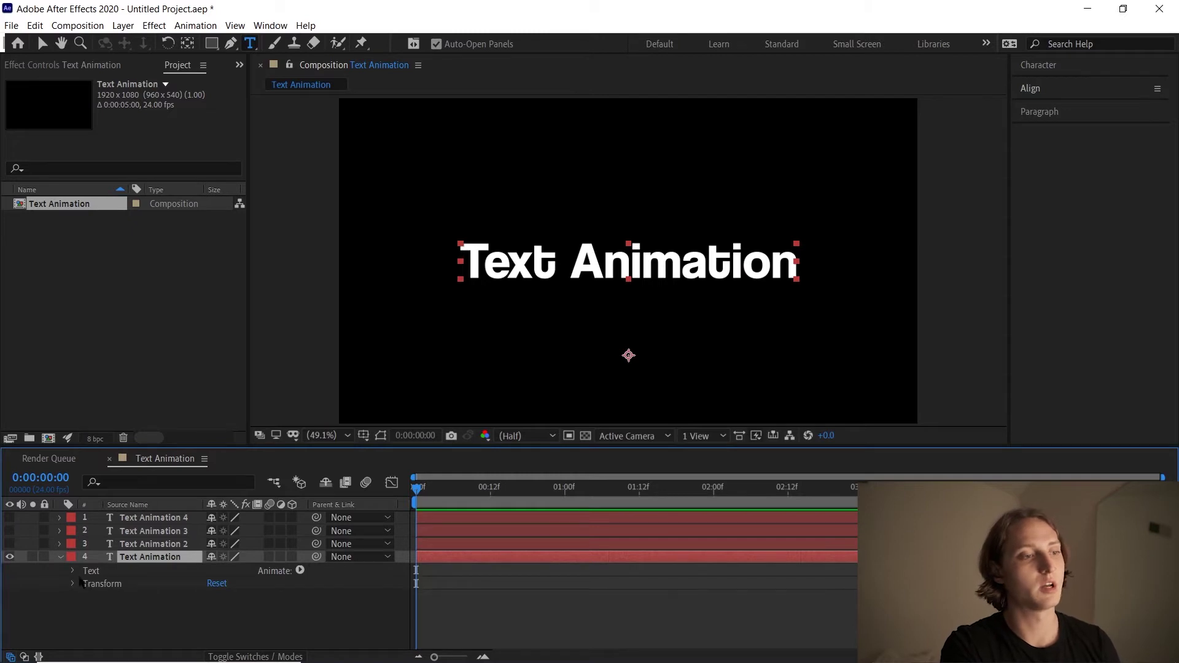
click(300, 571)
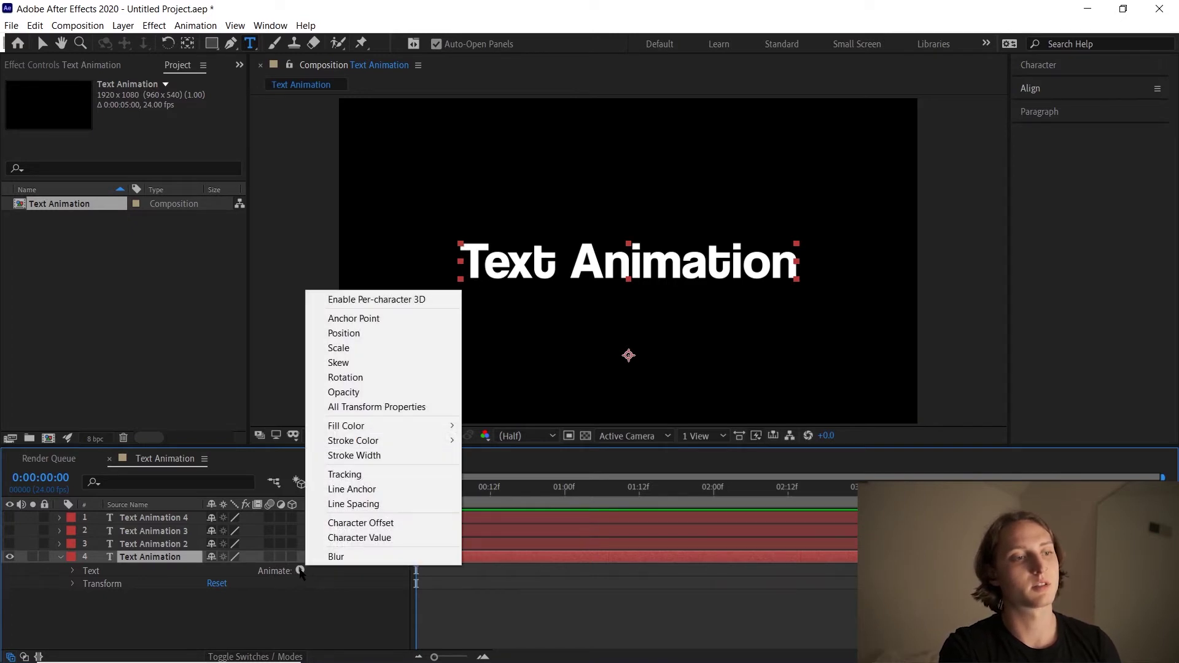
click(367, 393)
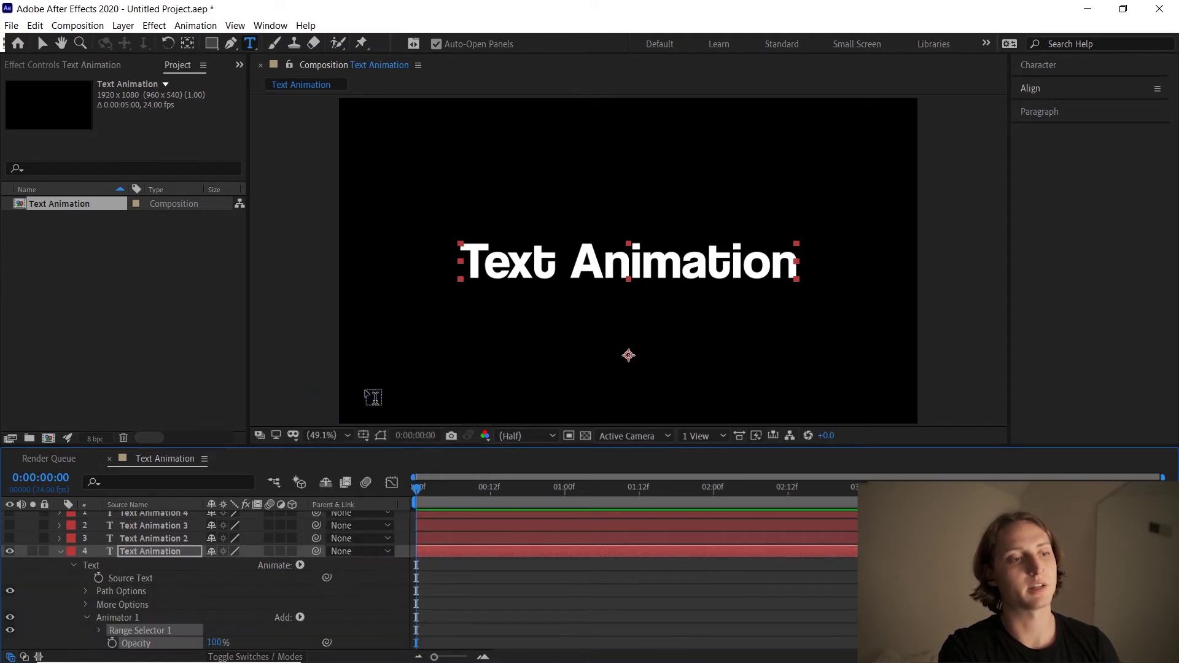
scroll(214, 599, down, 1)
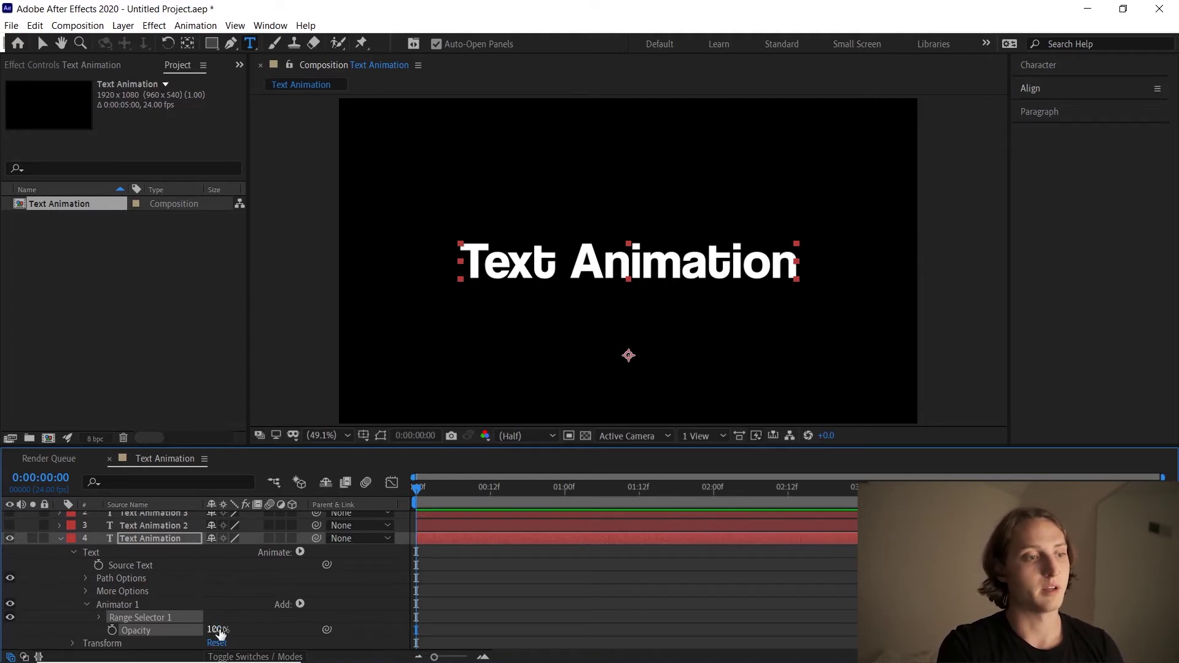
Set the text animator's Opacity to 0% and keep the playhead at the start of the composition.
drag(216, 630, 286, 641)
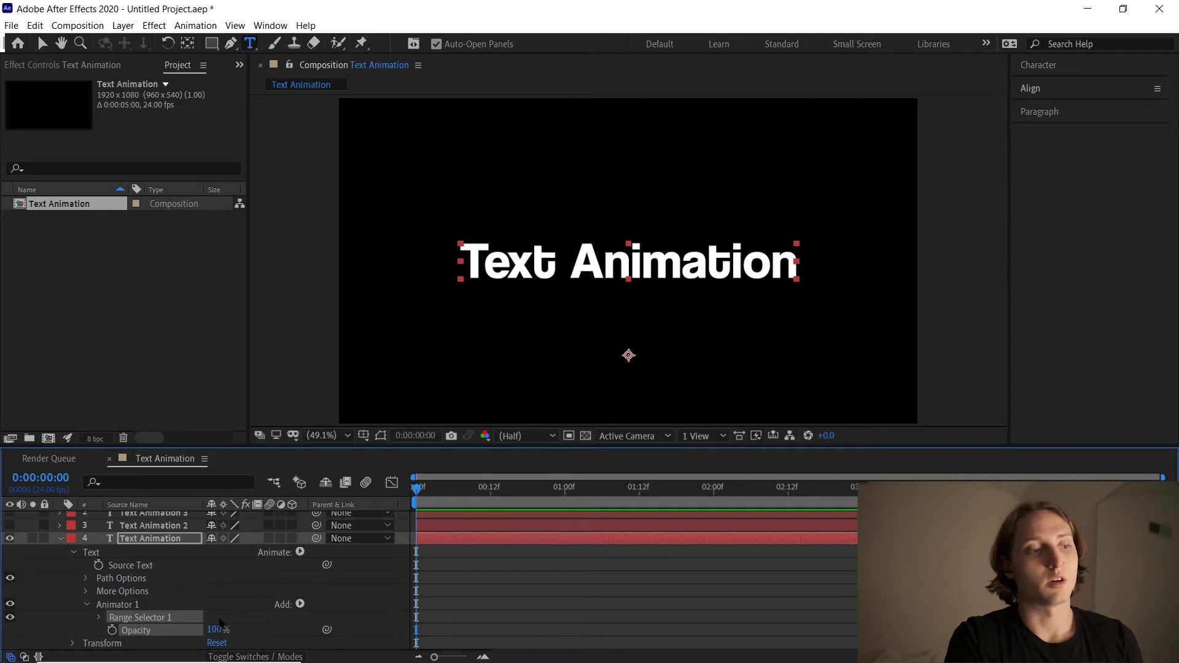
drag(213, 631, 127, 642)
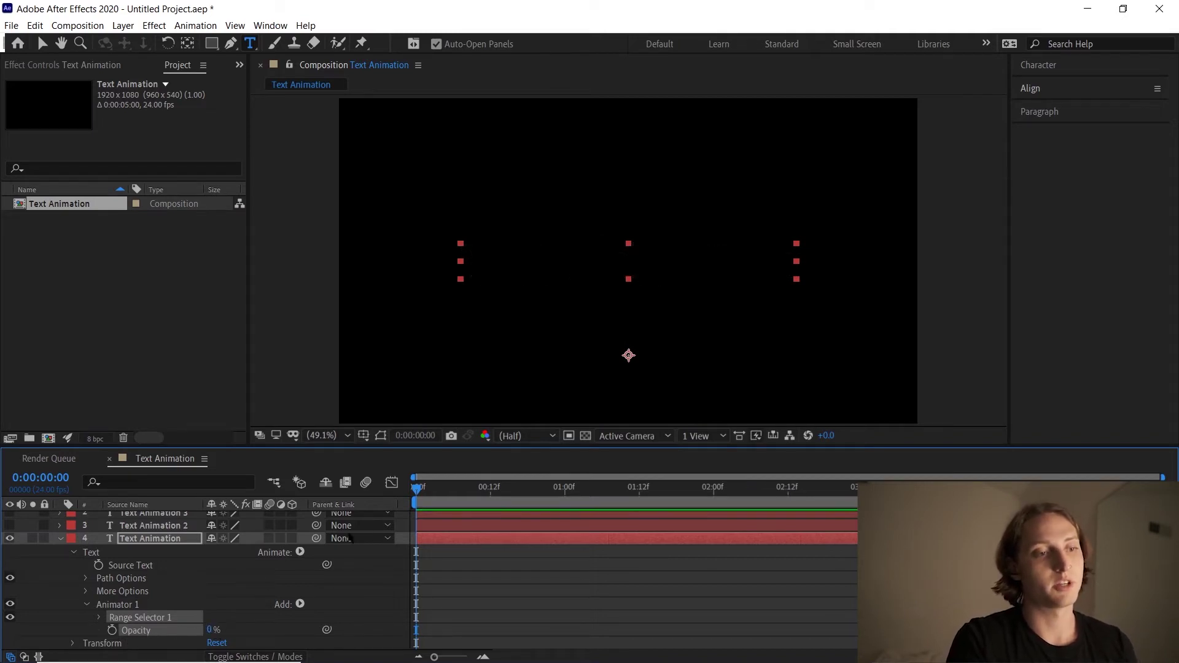
click(497, 489)
key(Home)
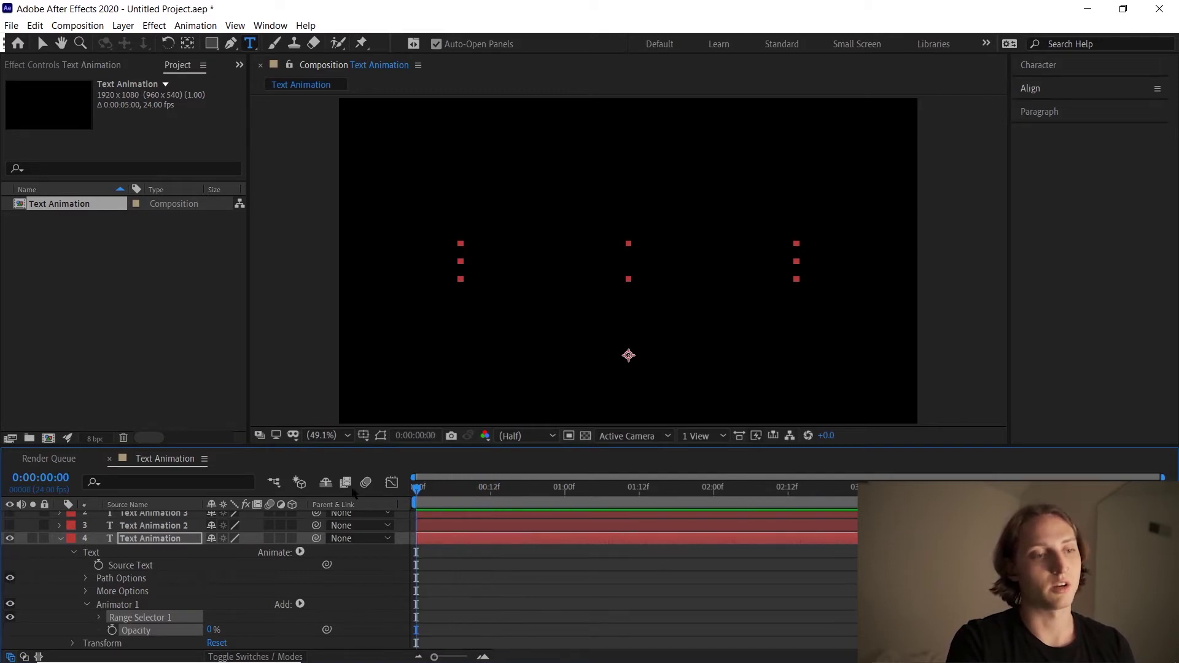
drag(211, 630, 185, 628)
click(211, 631)
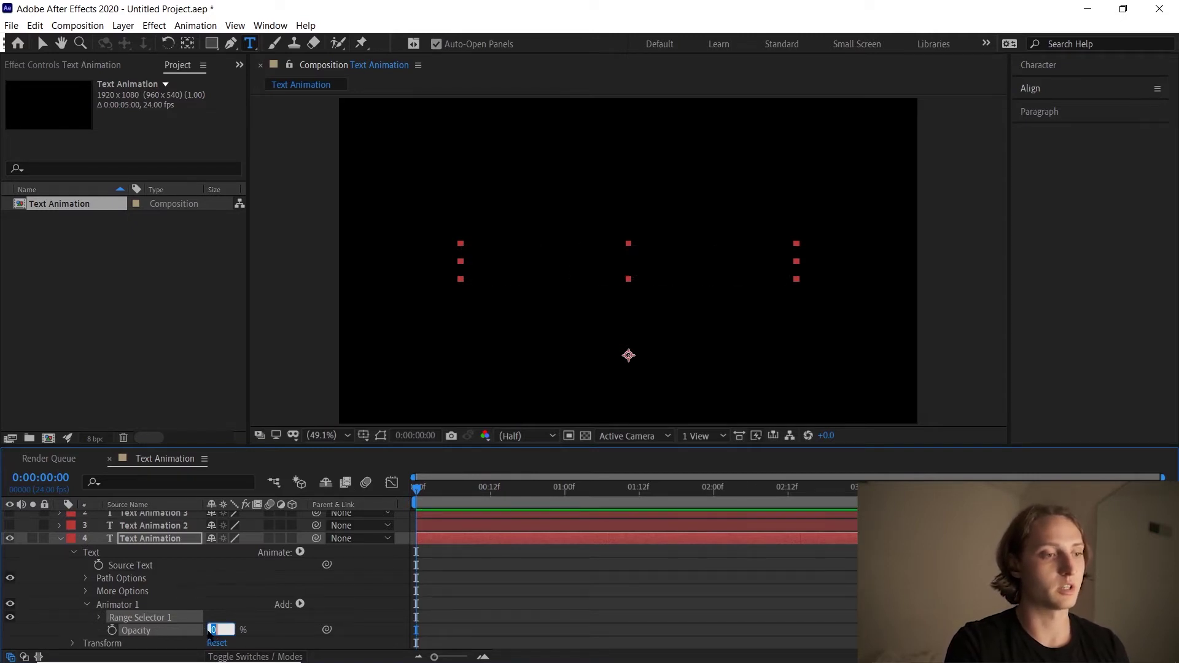
key(Return)
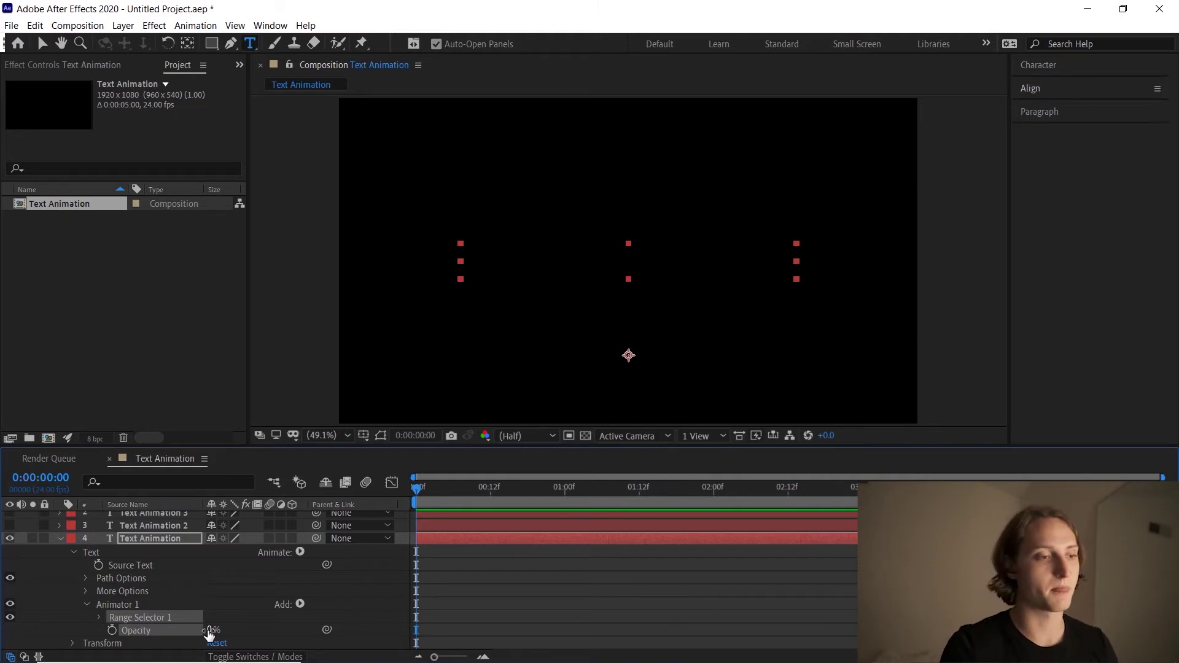
Expand Range Selector 1 and its Advanced settings to examine the Start, End, Offset and other selector properties.
click(100, 617)
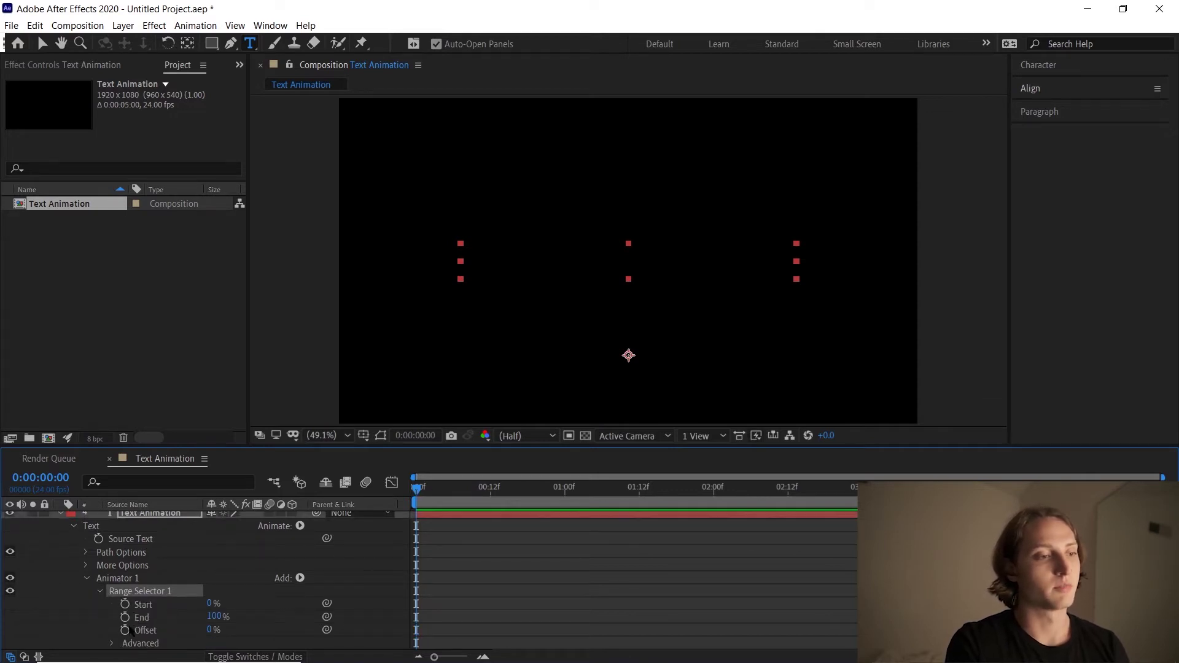
scroll(157, 614, down, 2)
click(144, 591)
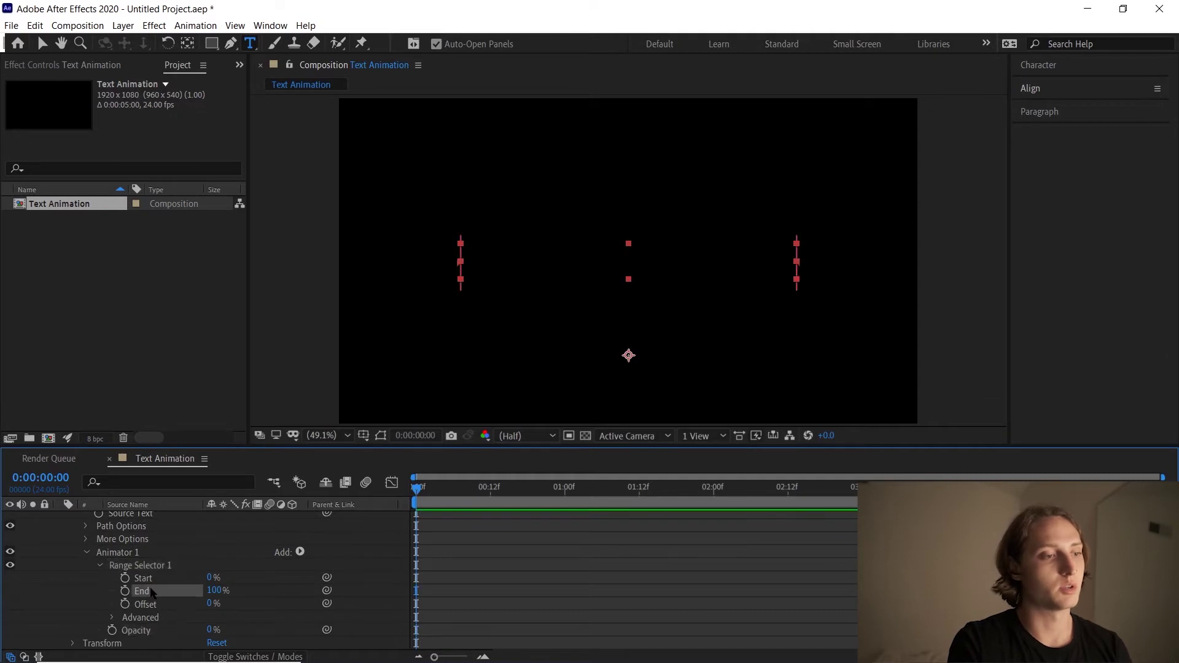
click(147, 579)
click(144, 605)
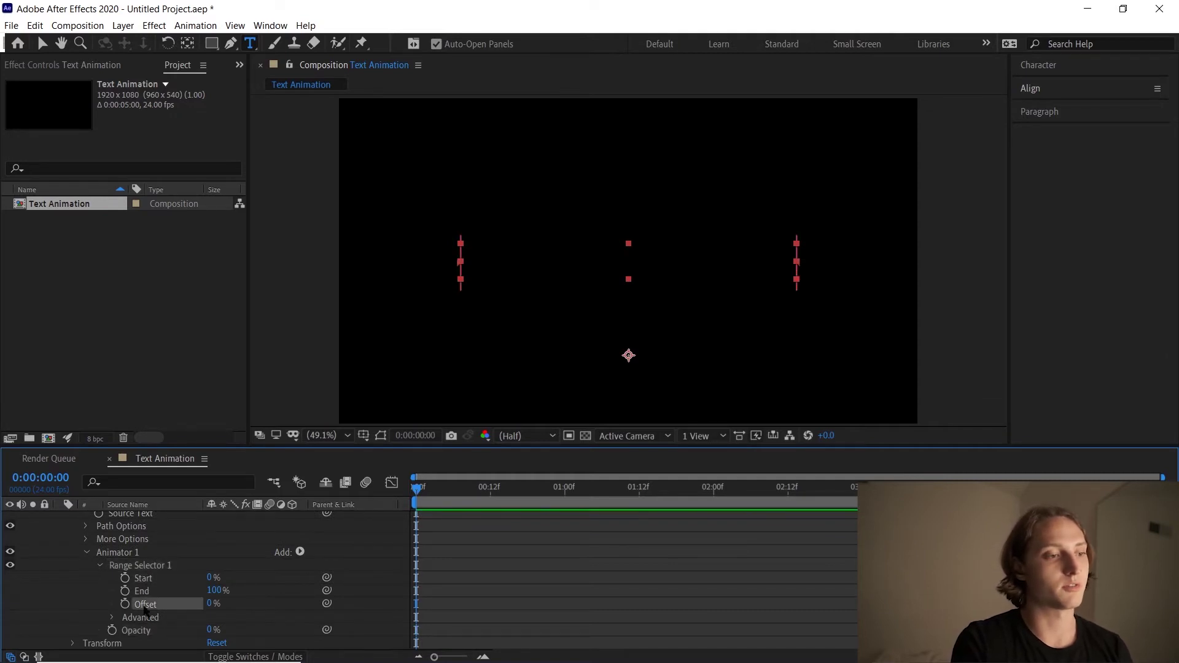
click(112, 618)
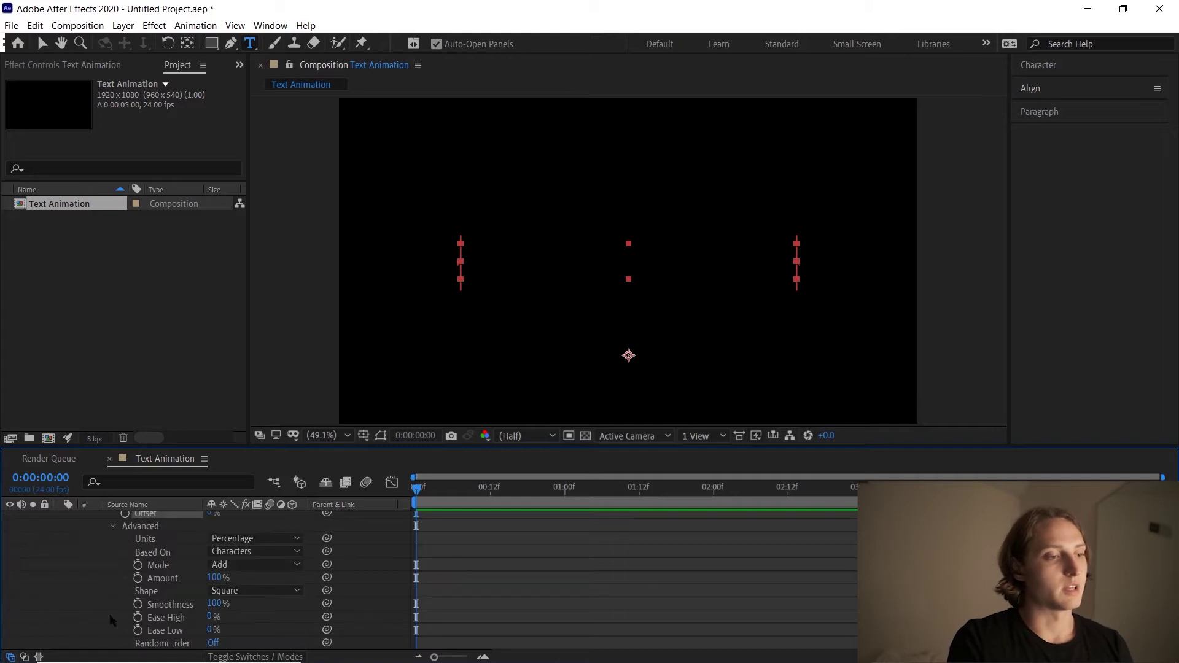
Set Range Selector 1's Shape to Ramp Up and play a short preview.
click(159, 593)
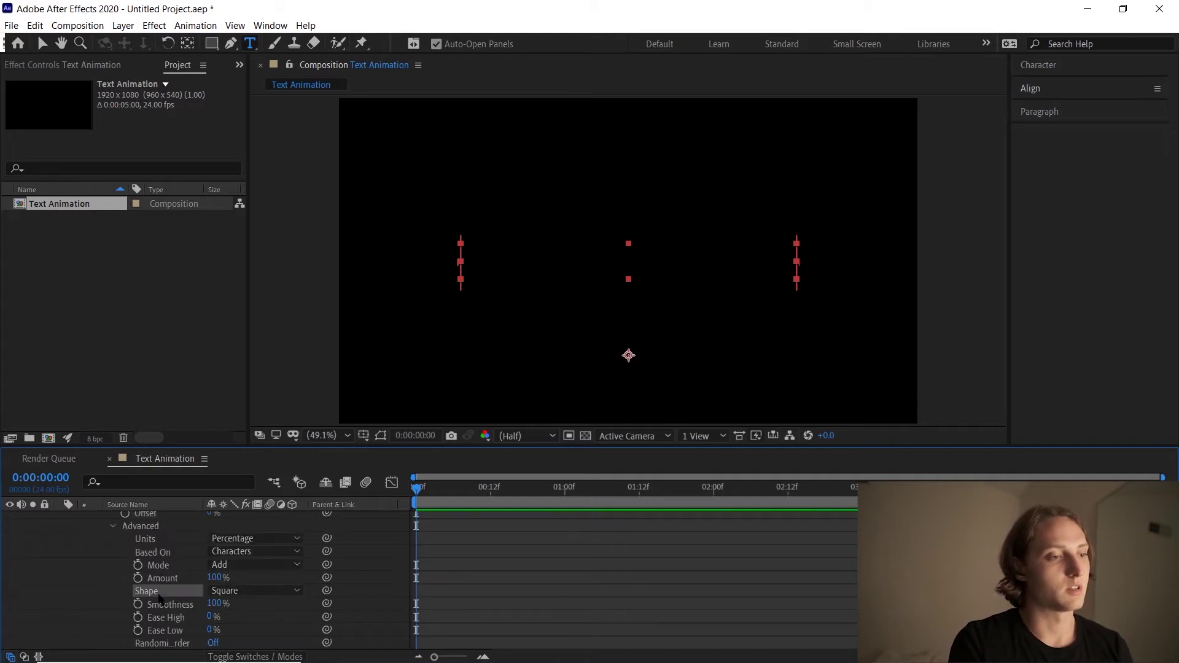
click(255, 591)
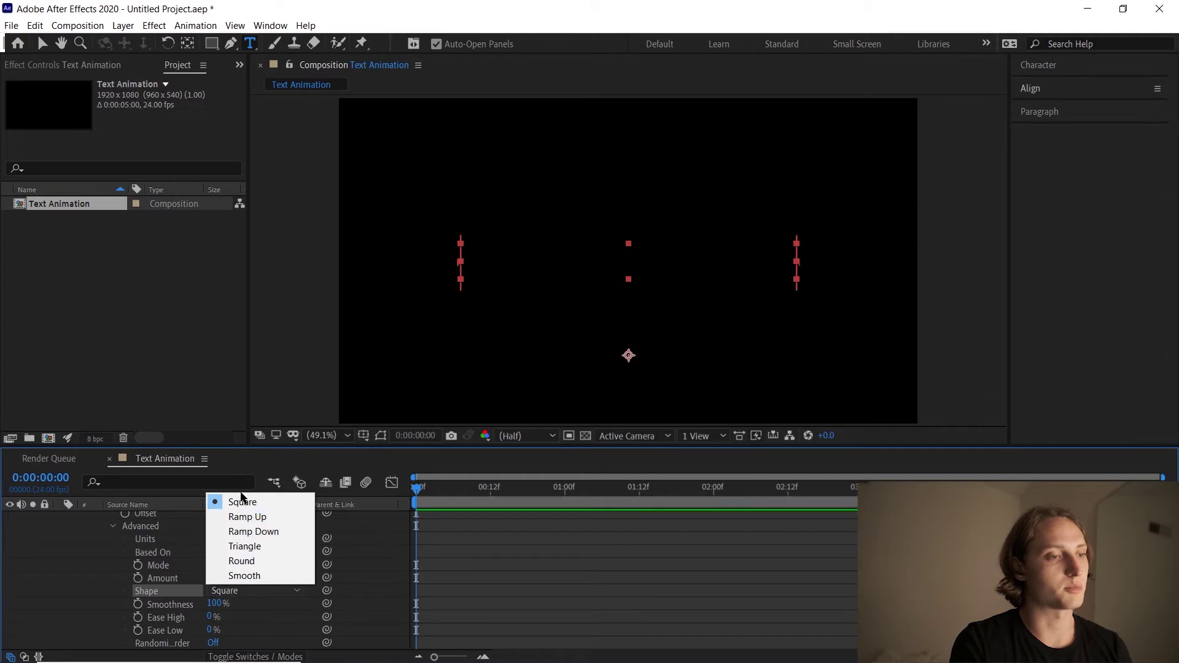
click(237, 519)
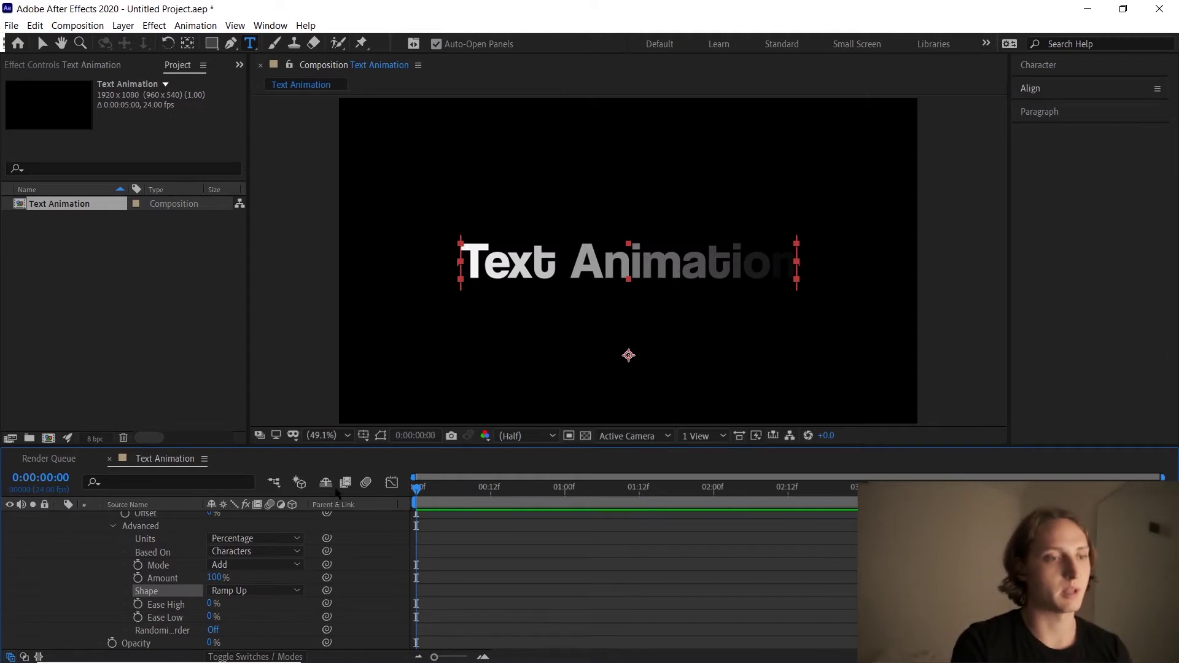
key(space)
key(space)
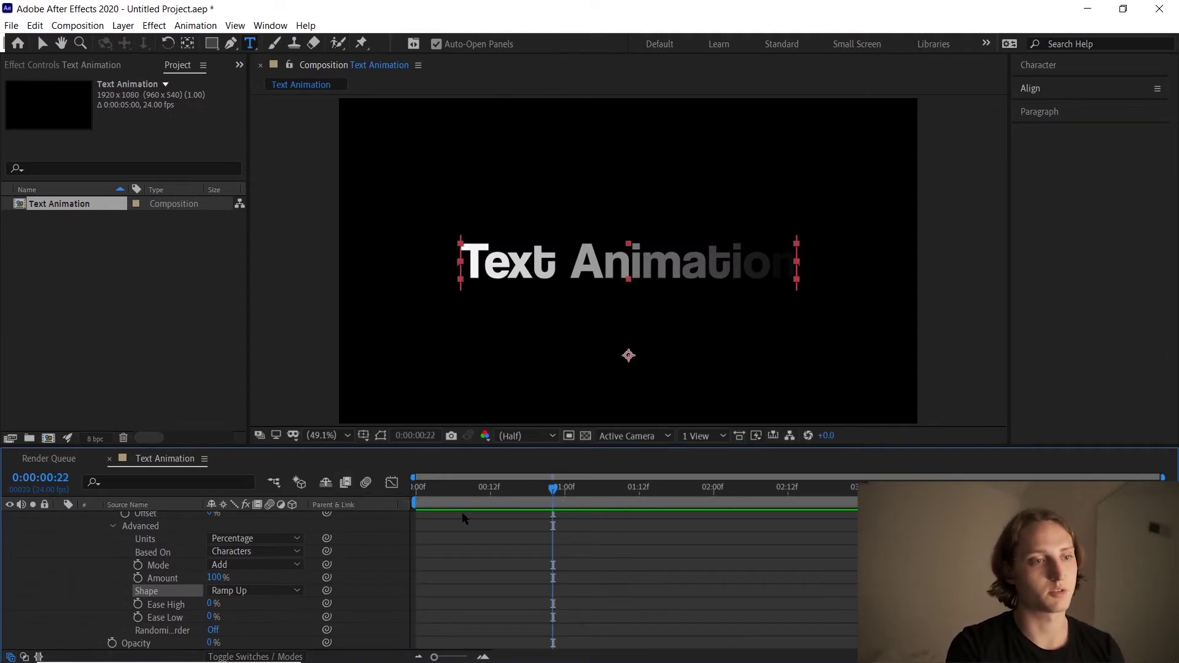
Keyframe Range Selector 1's Offset at -100% at the start of the composition.
drag(465, 490, 416, 490)
scroll(138, 605, up, 4)
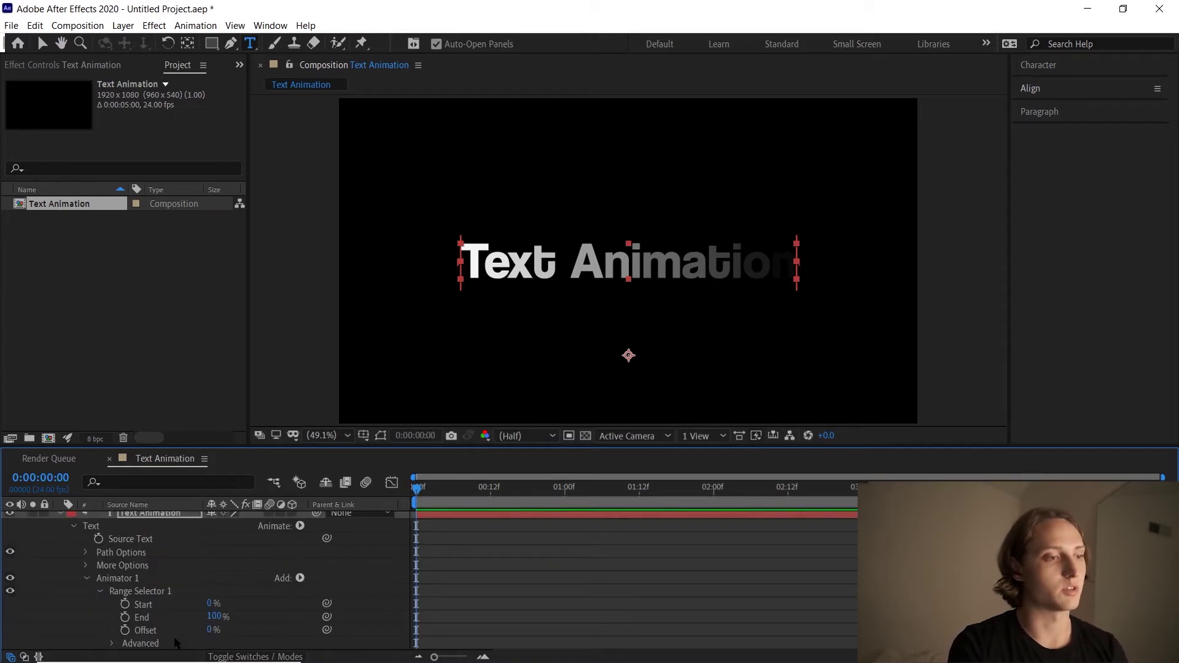
click(135, 593)
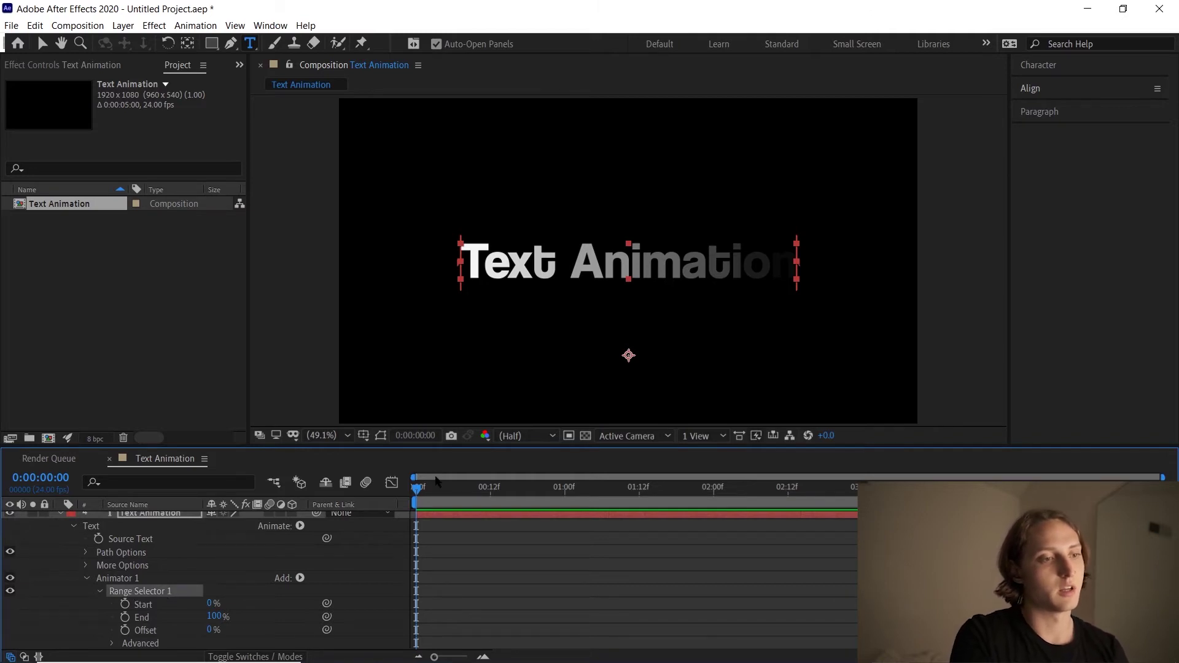
drag(478, 488, 417, 494)
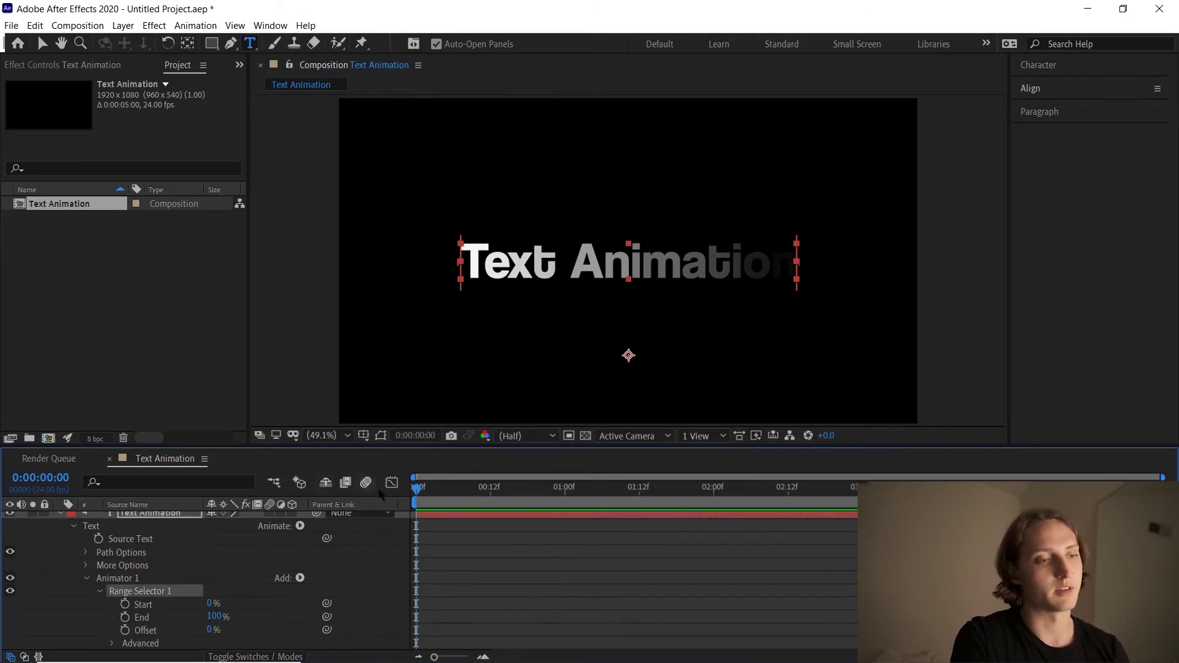
click(174, 630)
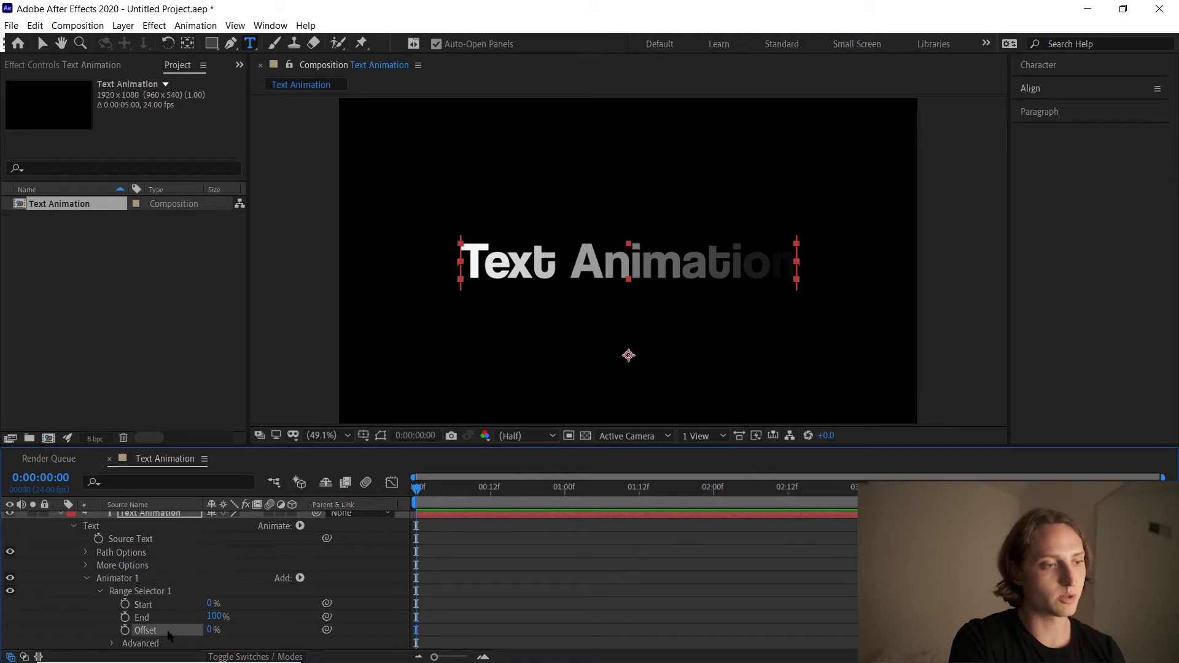
click(124, 631)
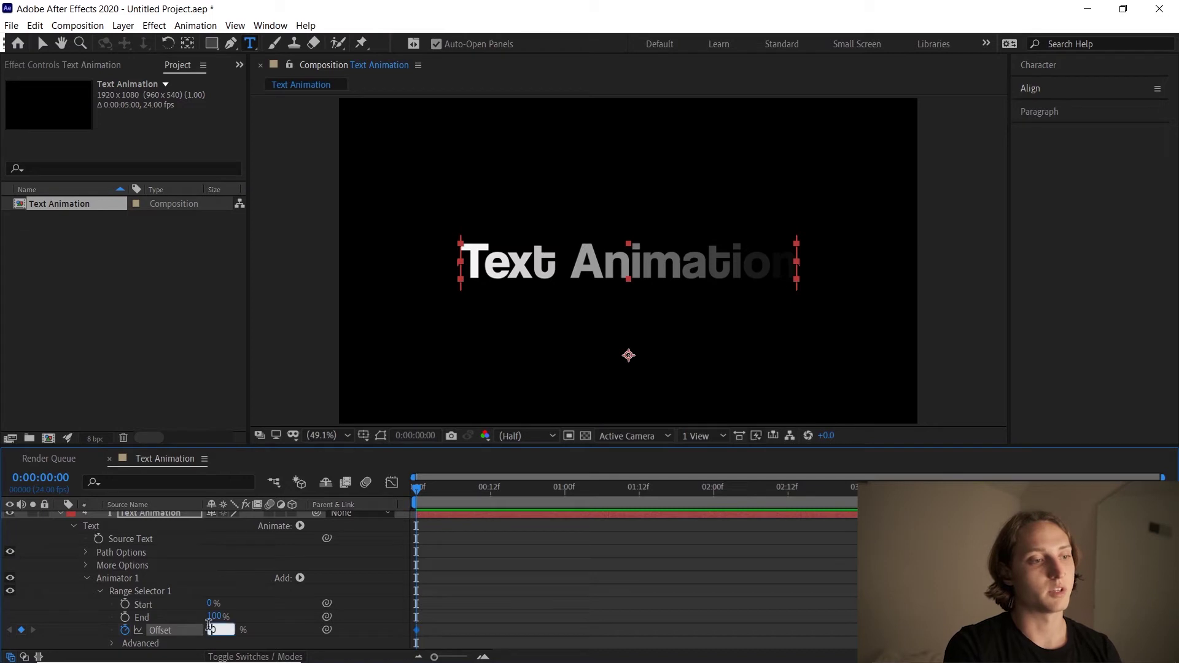
click(236, 633)
drag(212, 630, 126, 638)
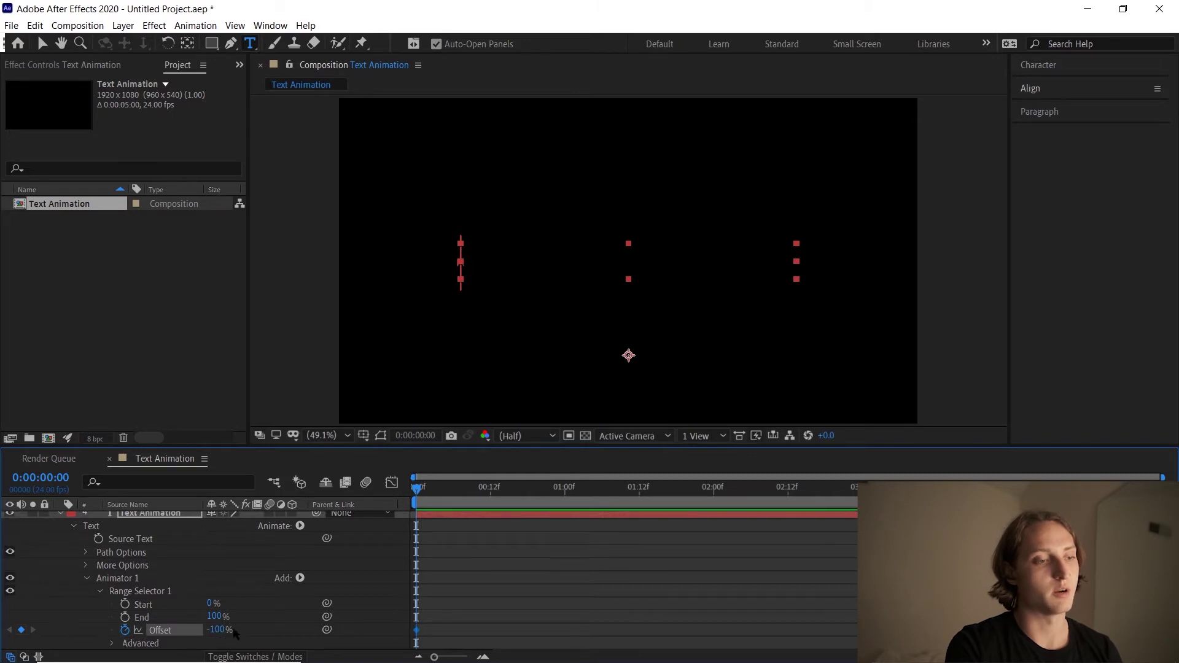
click(217, 631)
text(-1)
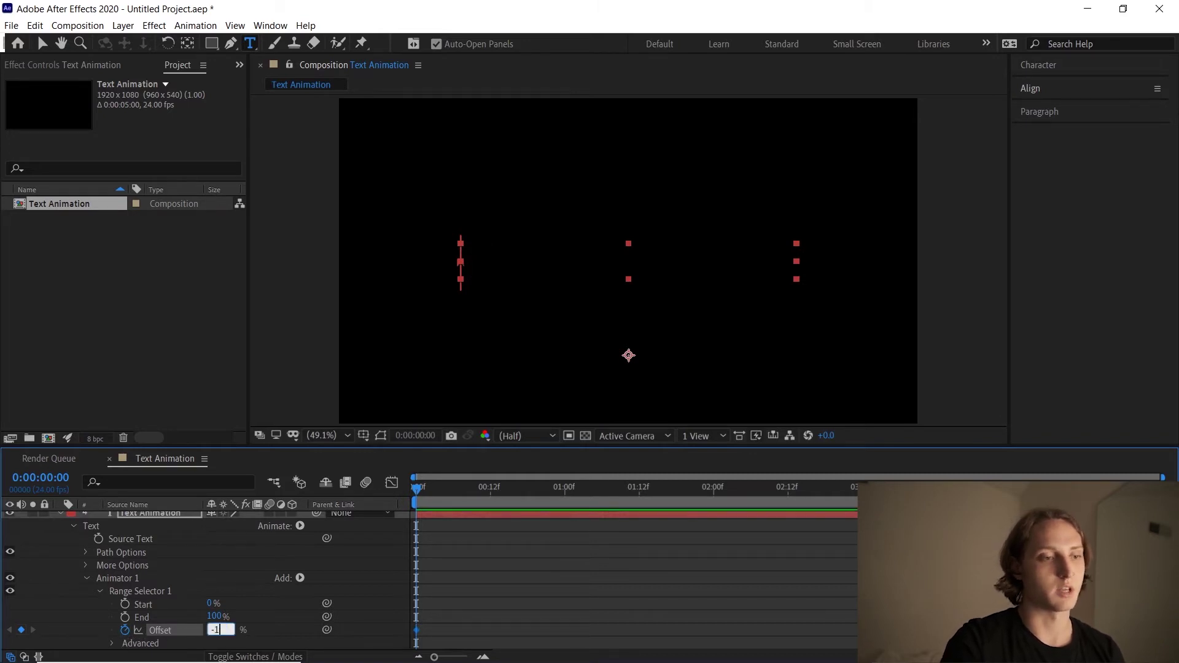
key(Return)
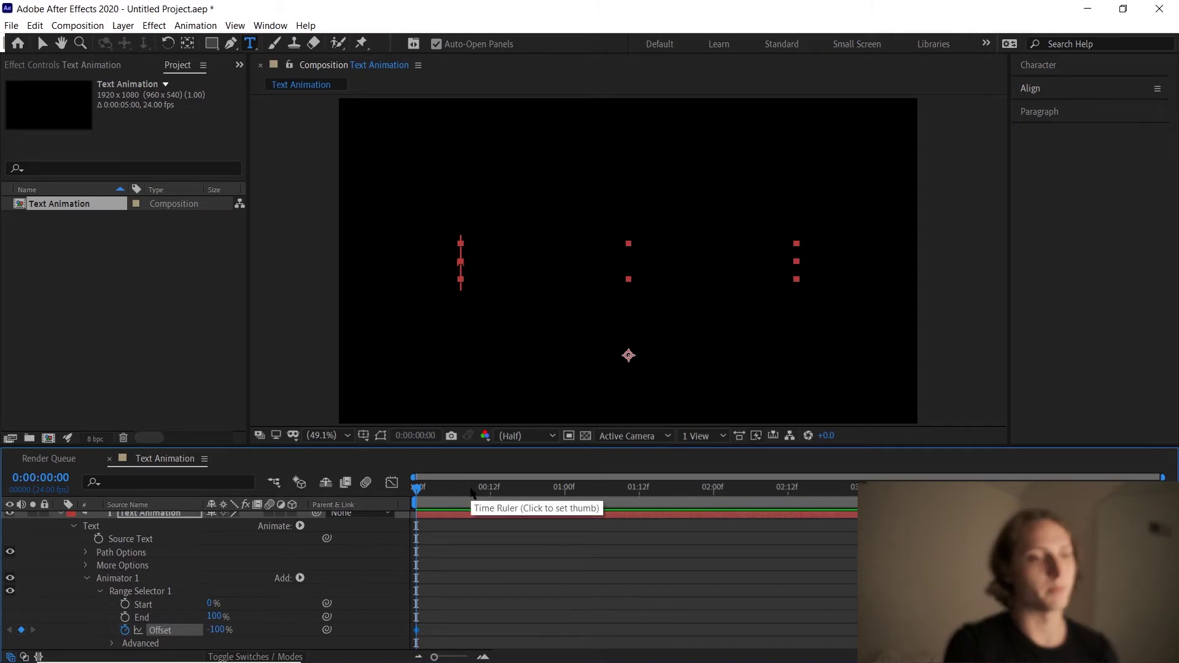
Add an Offset keyframe of 100% at 0:00:01:00.
drag(472, 491, 565, 489)
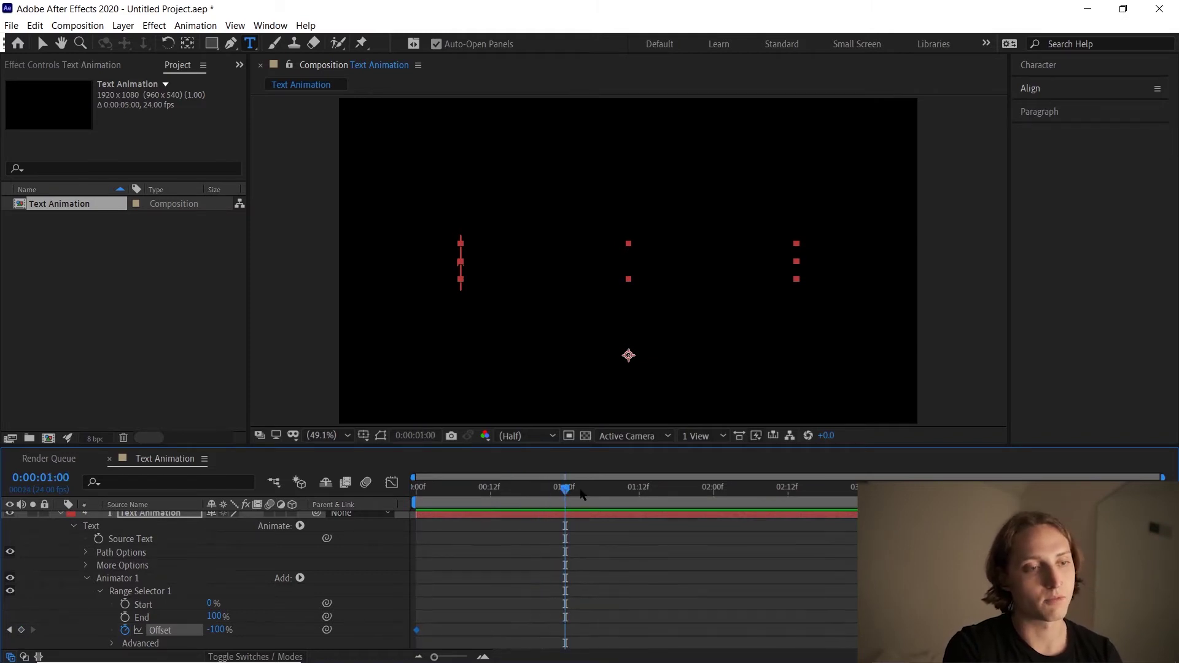
click(219, 631)
text(100)
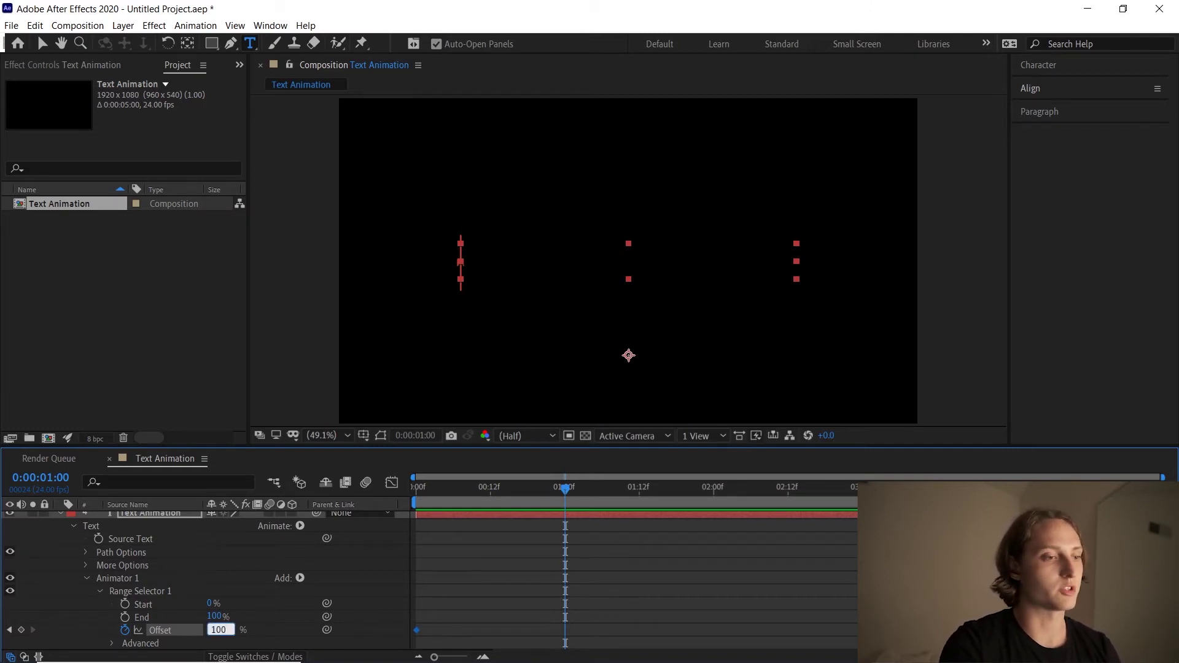
key(Return)
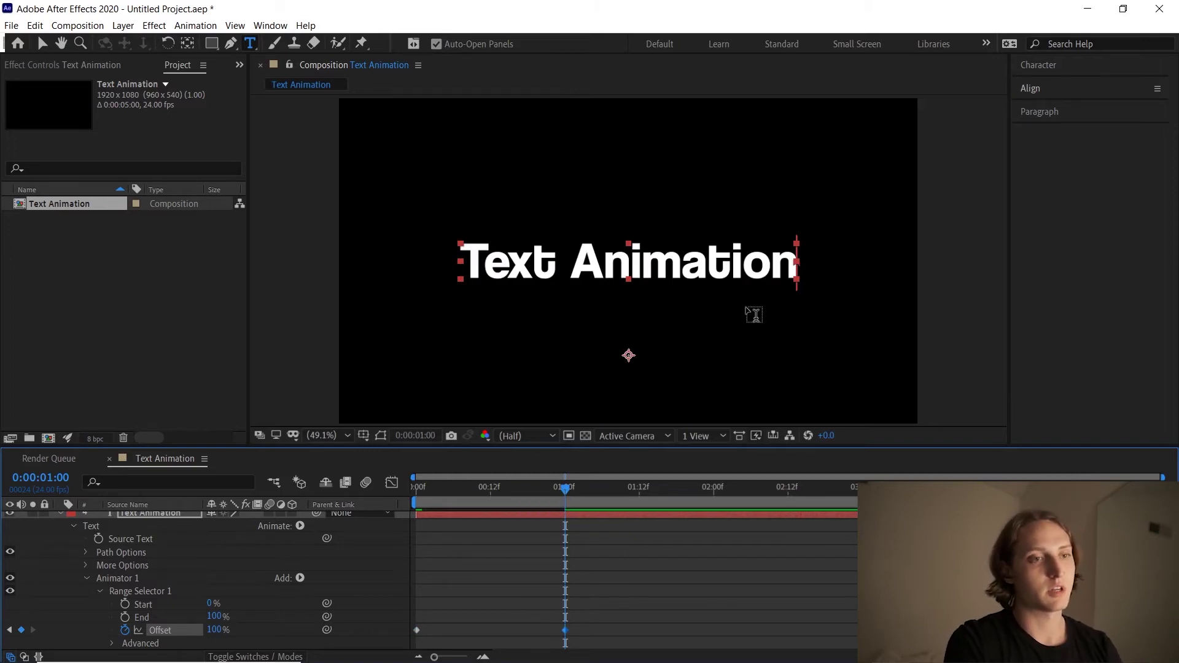
Preview the opacity reveal several times from the start of the composition and return the playhead to the first frame.
drag(505, 490, 301, 505)
key(space)
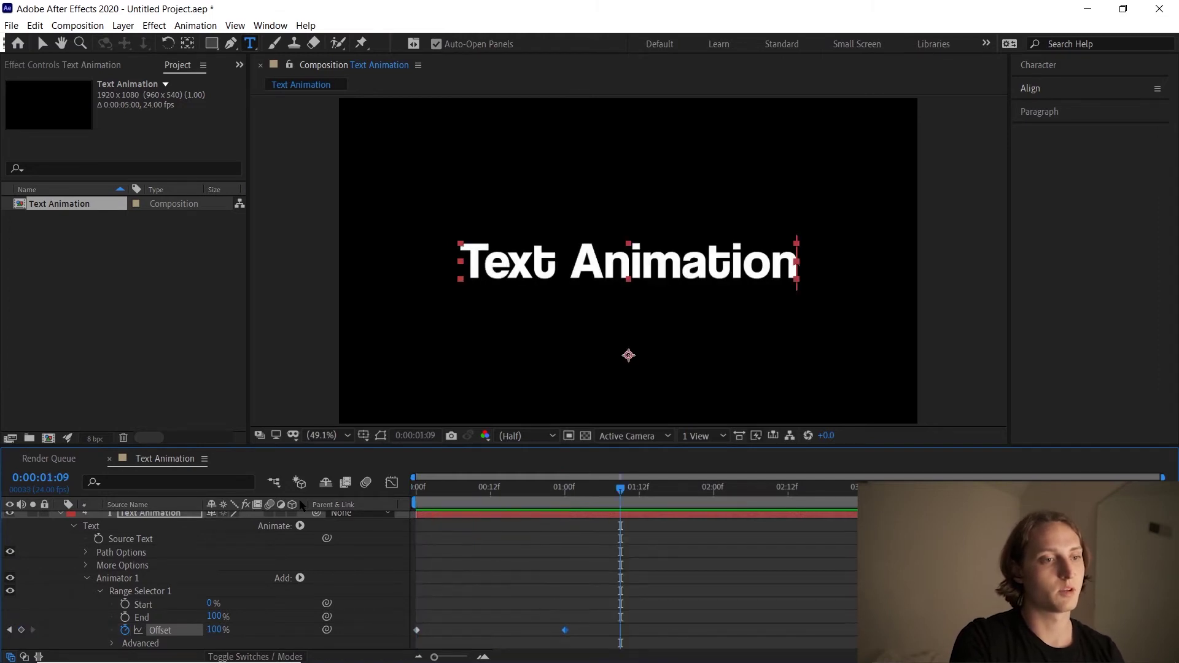
key(space)
key(space)
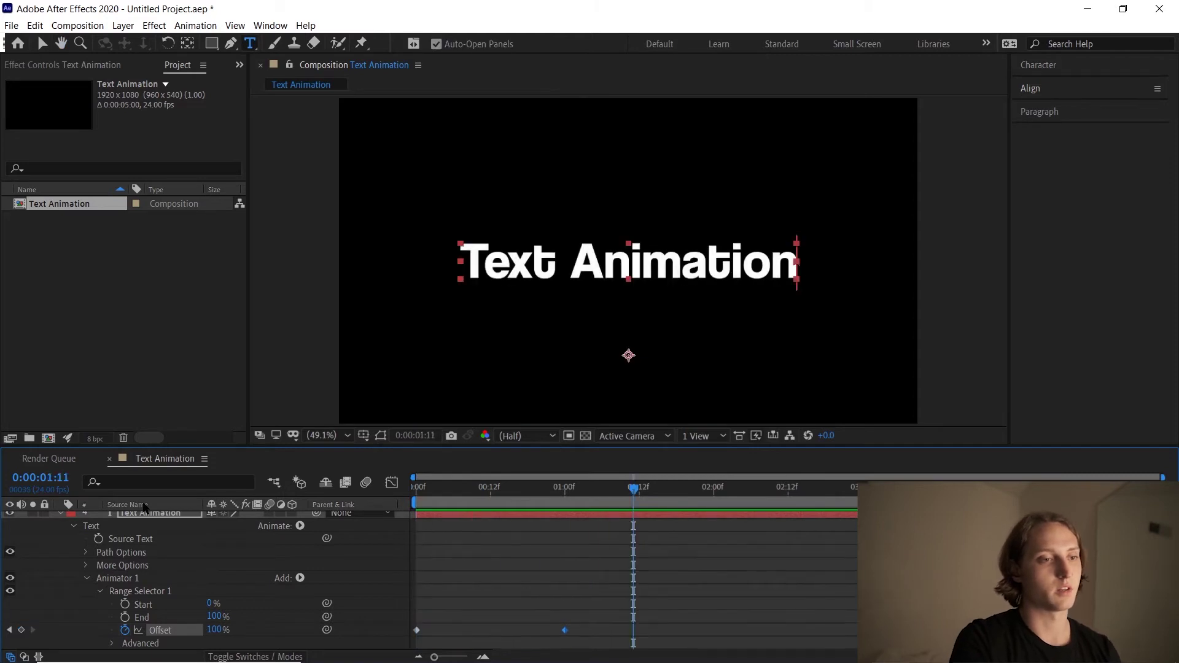
key(space)
key(space)
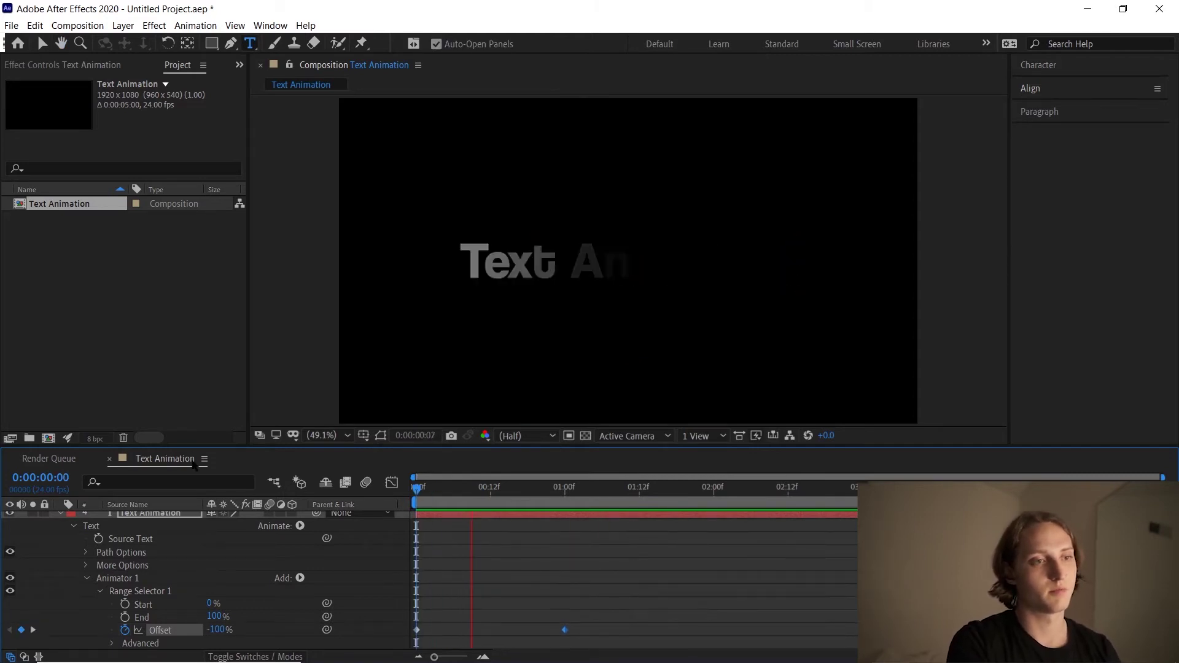
click(360, 428)
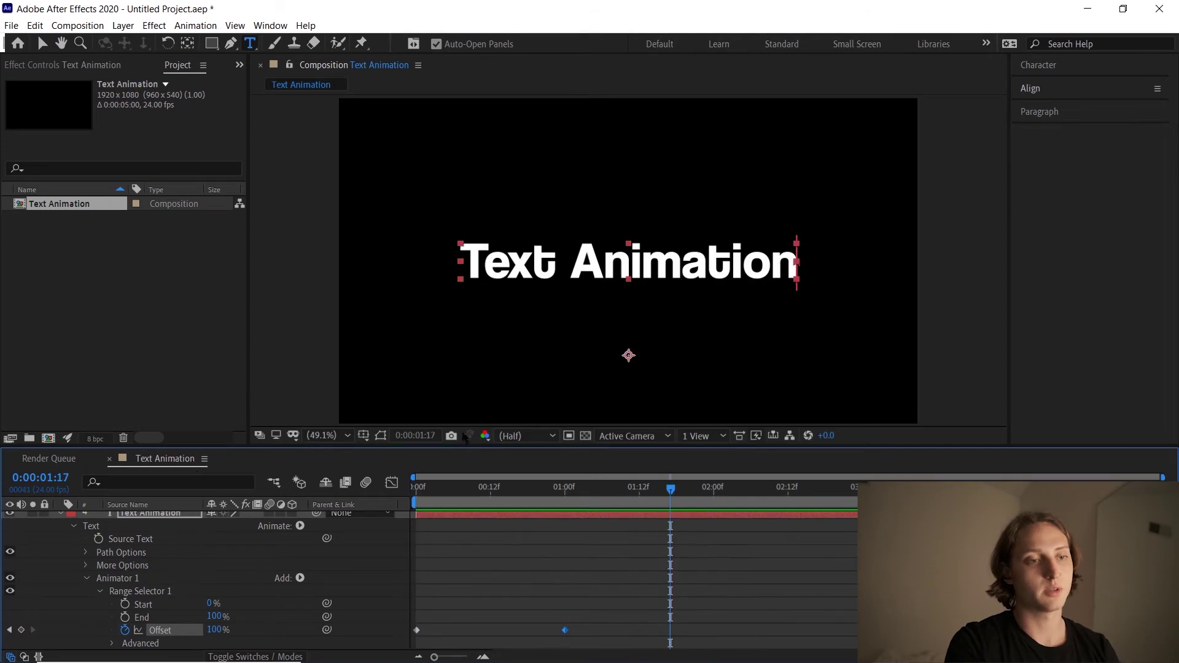
click(553, 490)
key(Home)
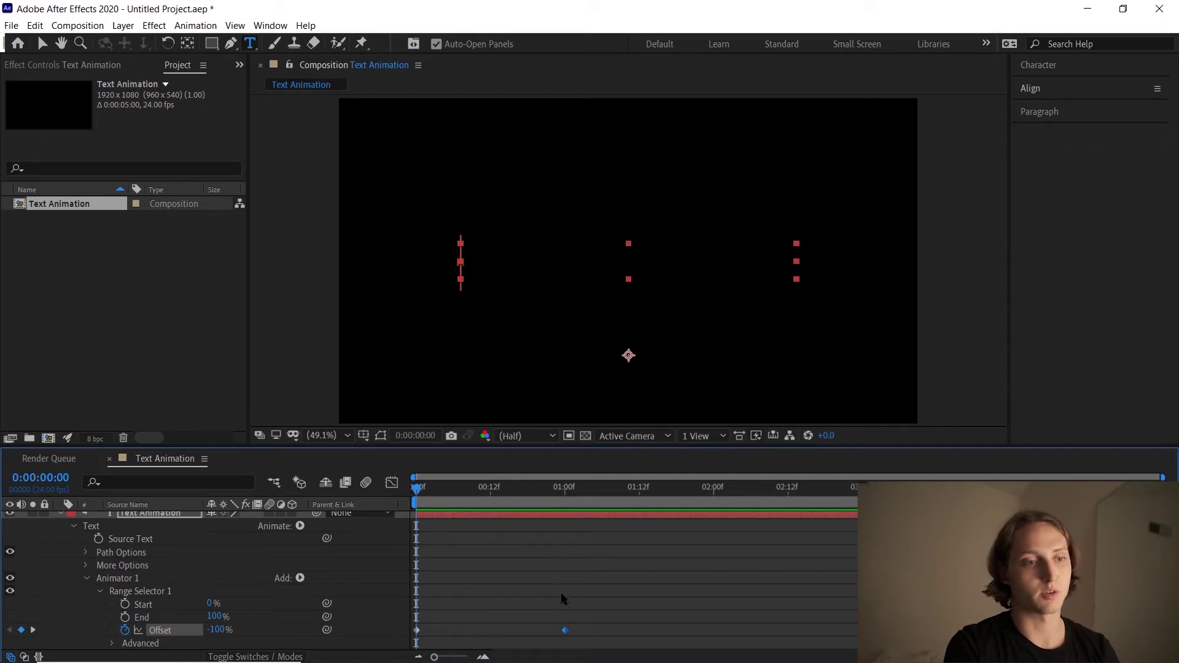
Try the final Offset keyframe at about frame 11 and at about 3 seconds, previewing the reveal speed each time.
mouse_move(566, 633)
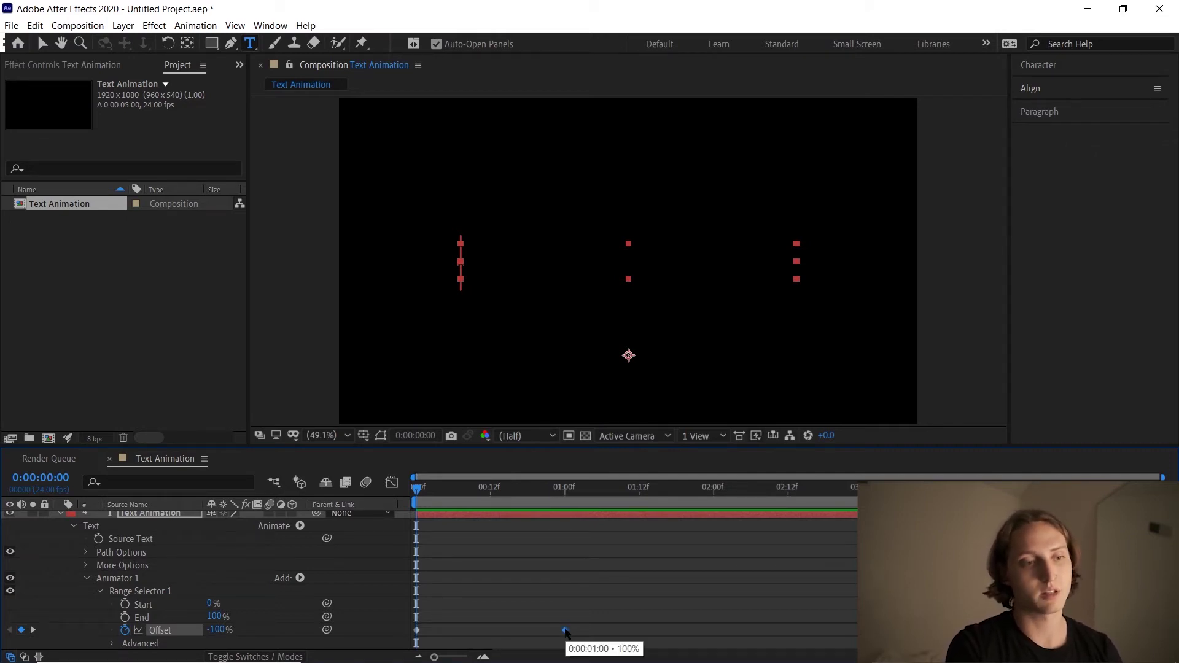
drag(564, 633, 485, 632)
key(space)
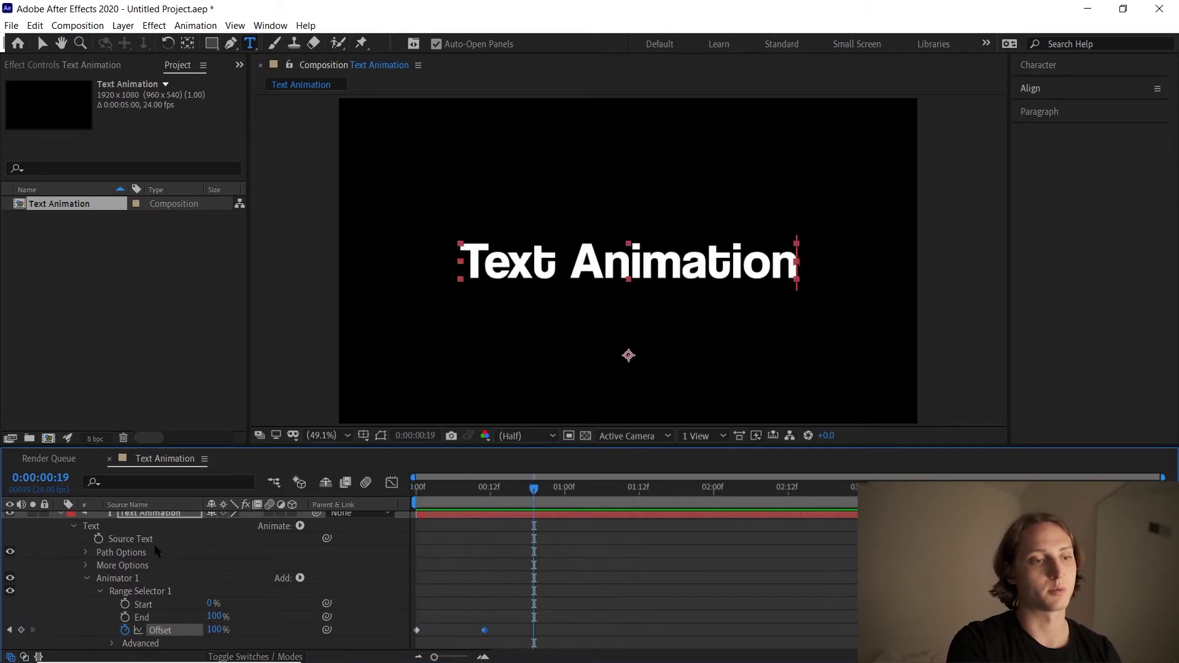
drag(484, 631, 877, 648)
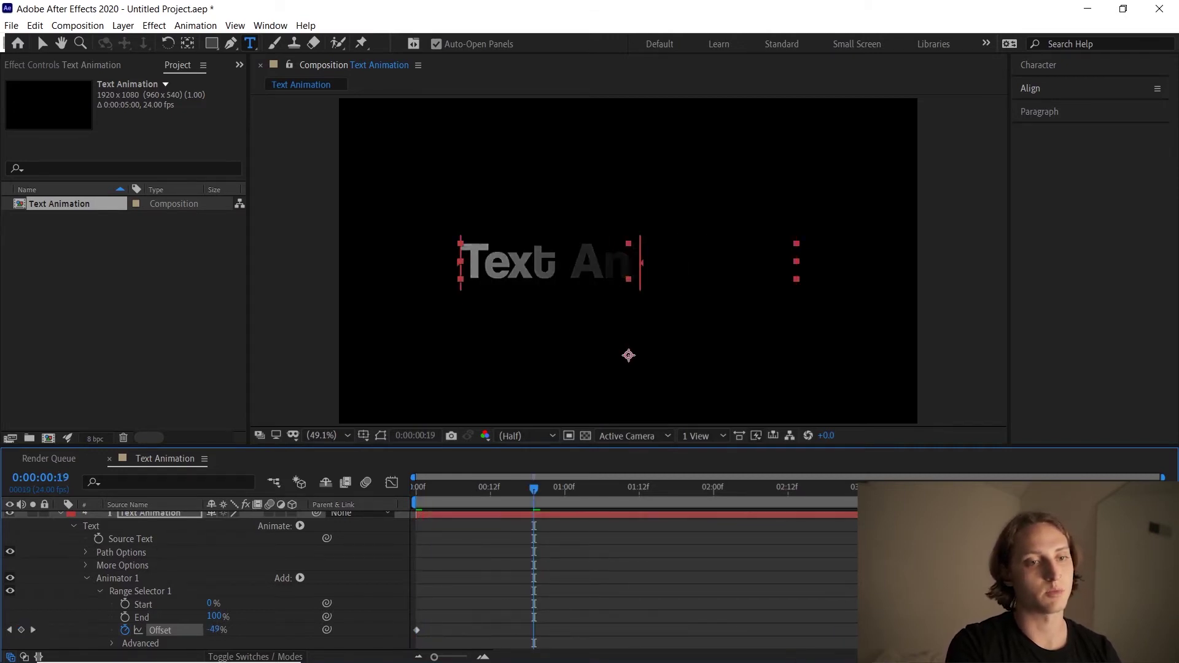
key(space)
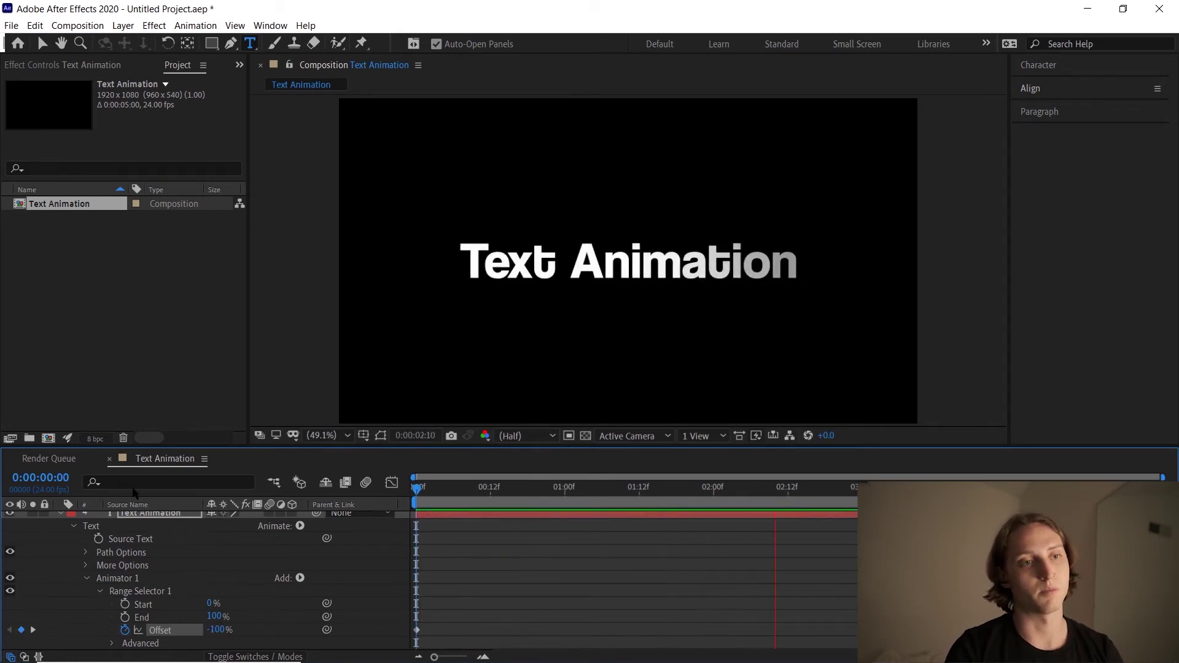
key(space)
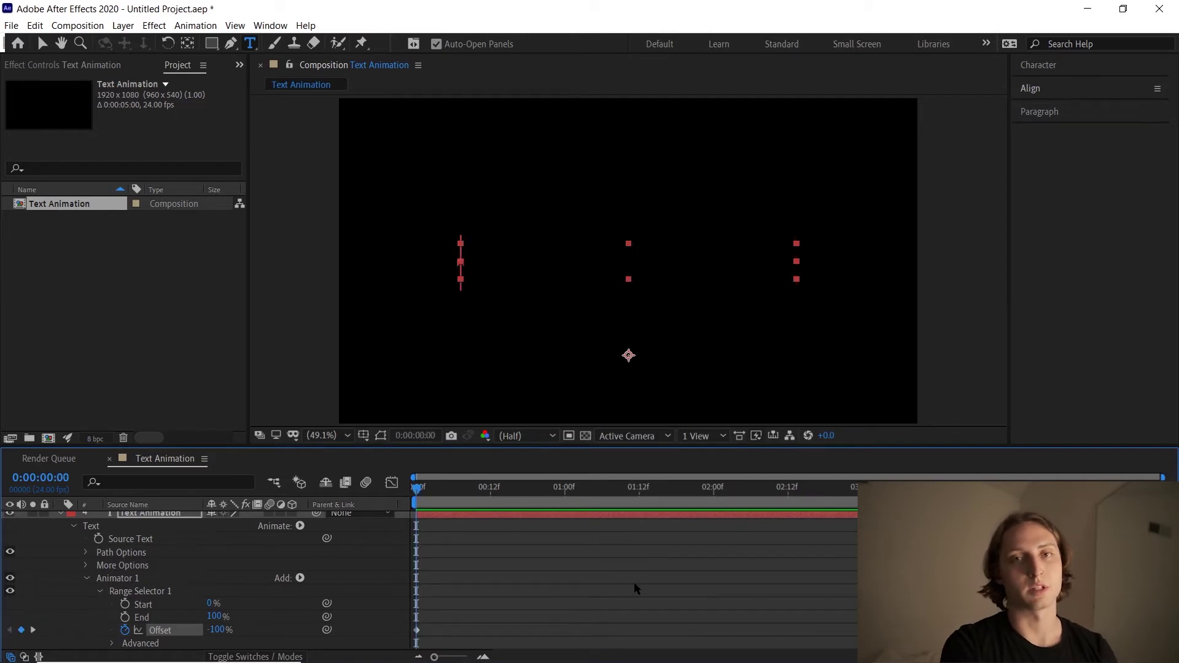
Move the final Offset keyframe to about 0:00:01:09 and collapse the original Text Animation layer.
drag(861, 629, 622, 630)
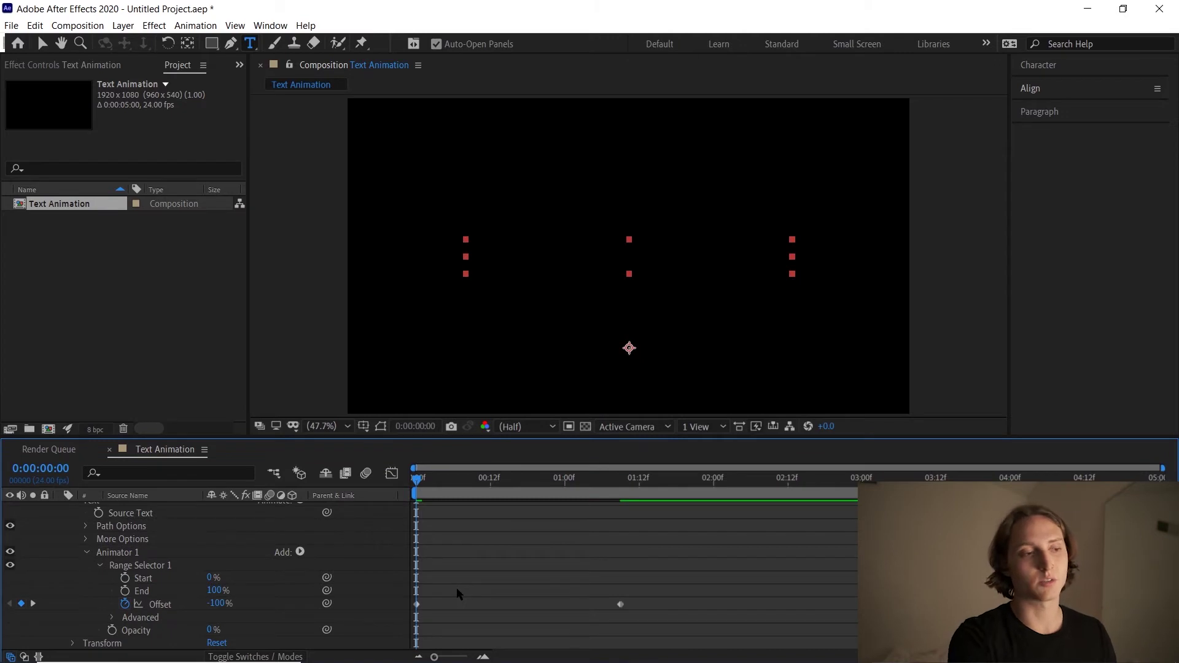
scroll(51, 564, up, 1)
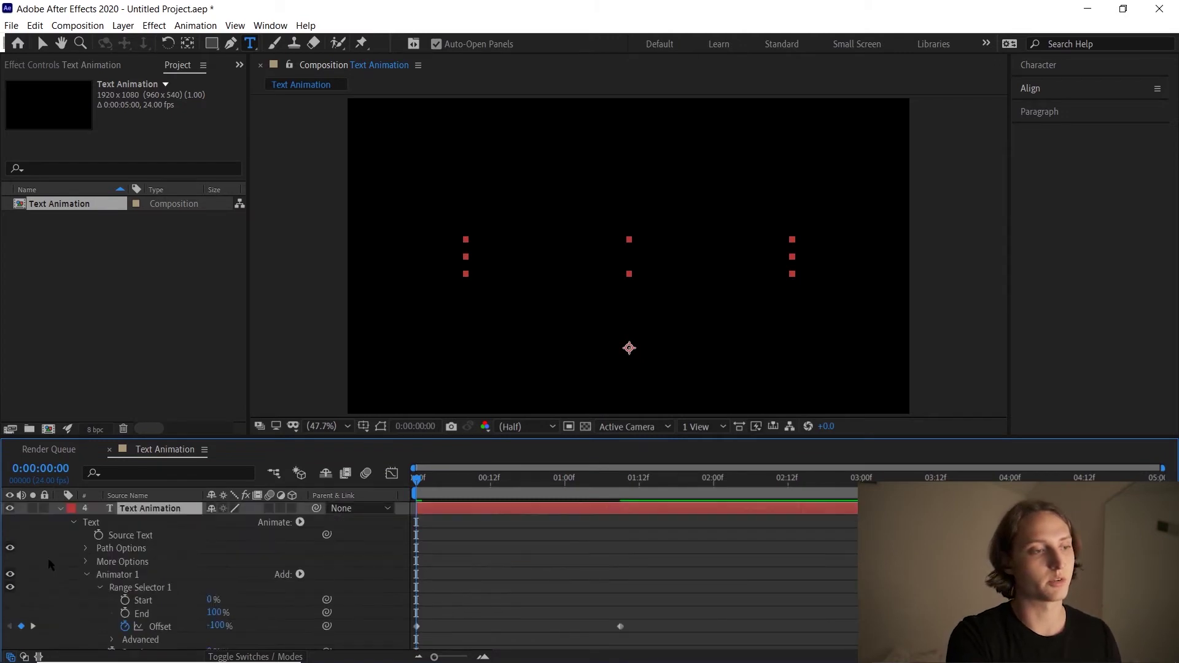
click(59, 509)
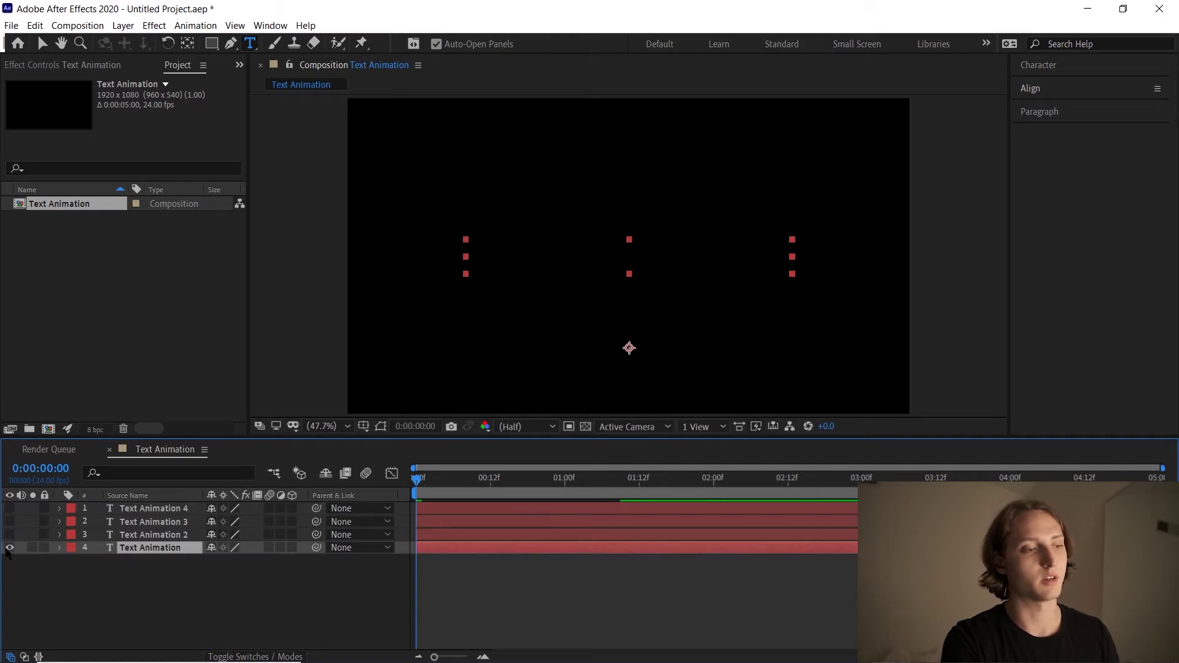
Hide the original Text Animation layer, make Text Animation 2 visible and select it.
click(9, 547)
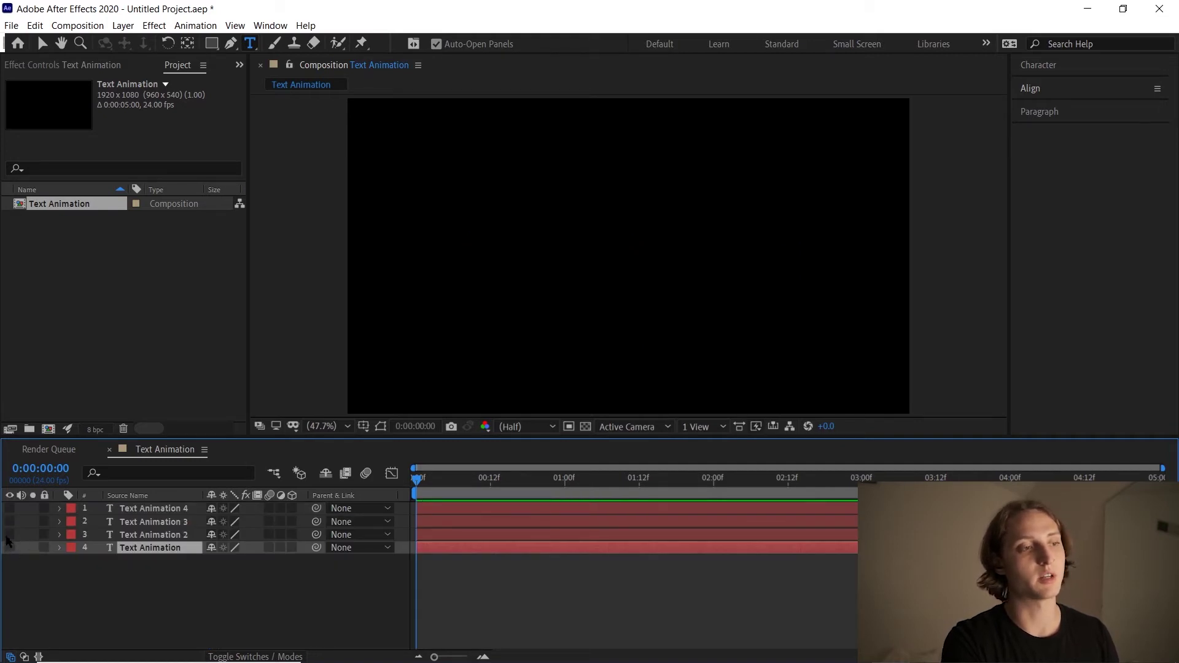
click(9, 534)
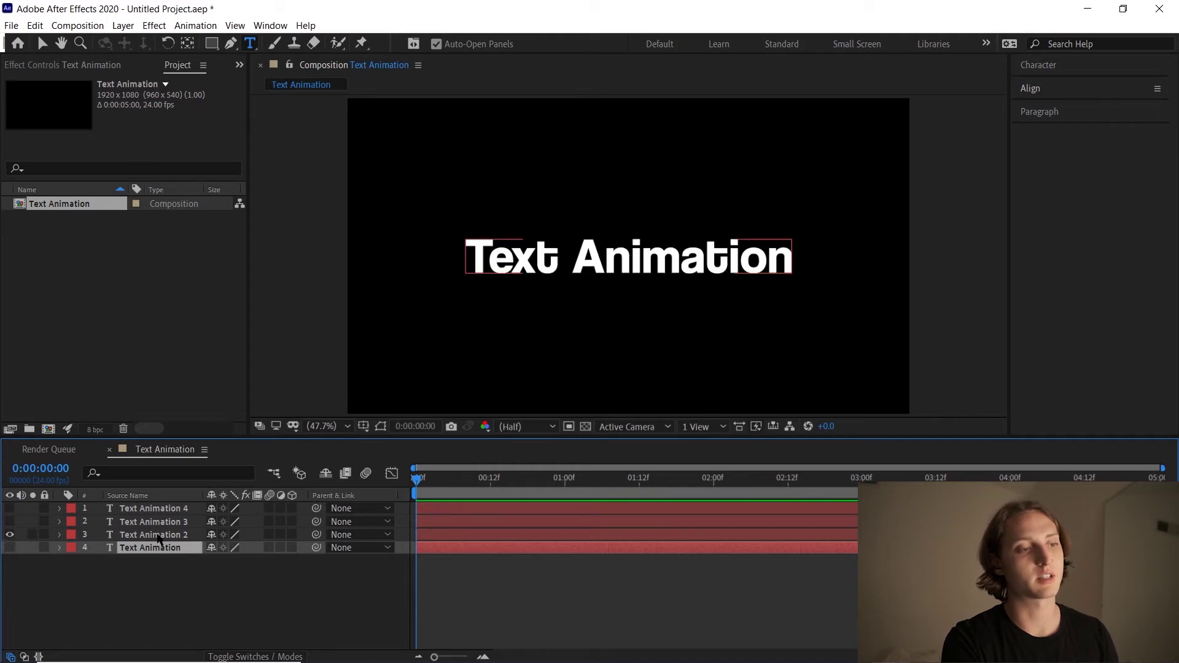
click(157, 541)
click(123, 548)
click(140, 538)
click(9, 536)
click(9, 536)
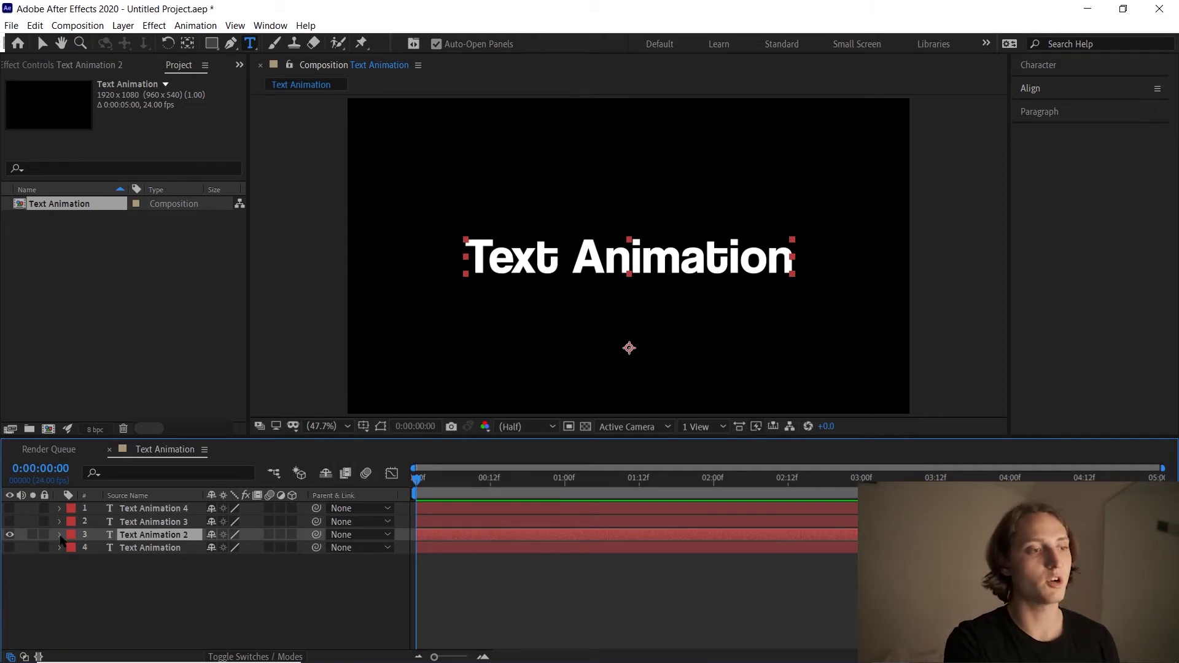
Add a Blur text animator to the Text Animation 2 layer and keep the playhead at the start.
click(60, 534)
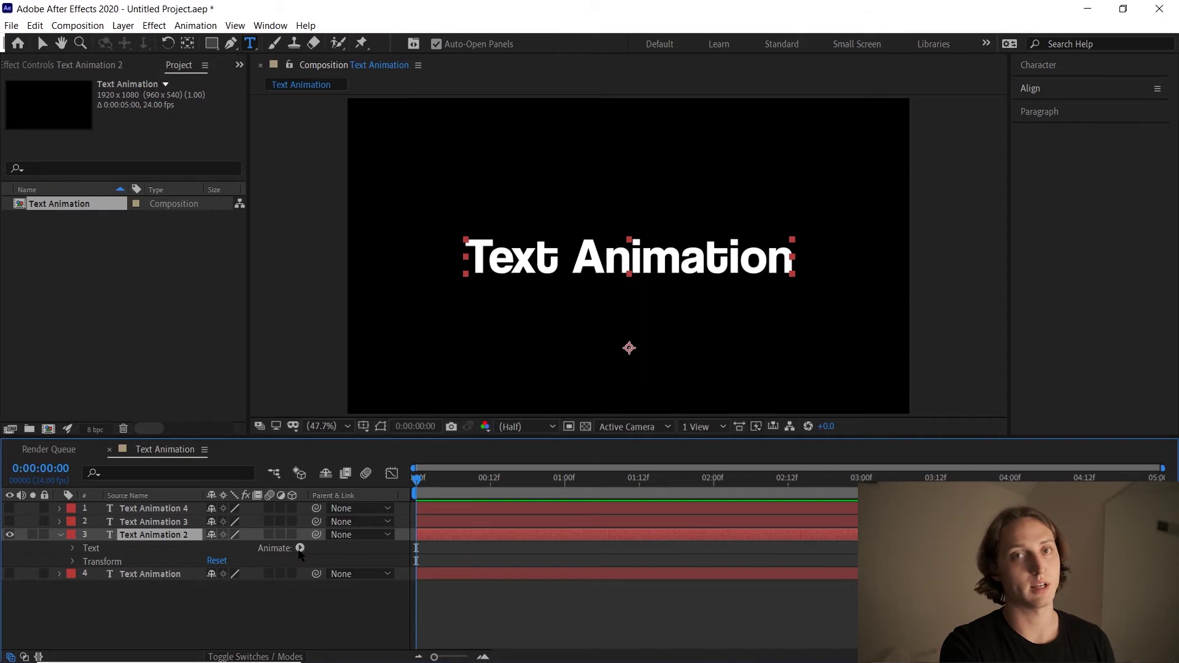
click(300, 548)
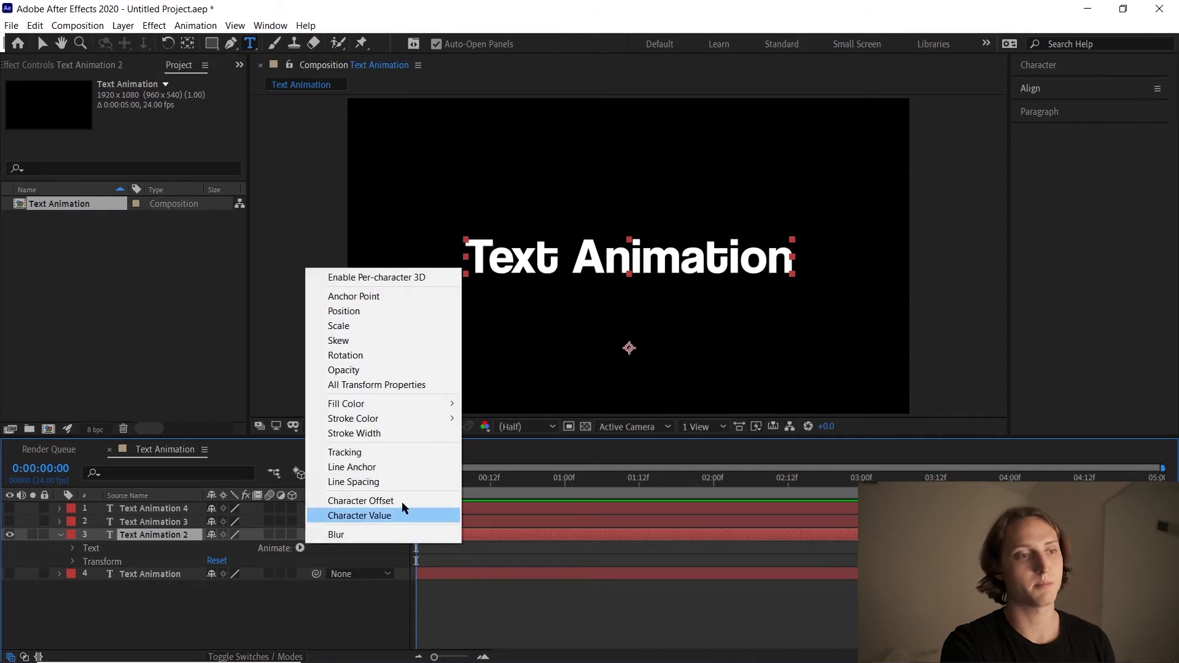
click(342, 537)
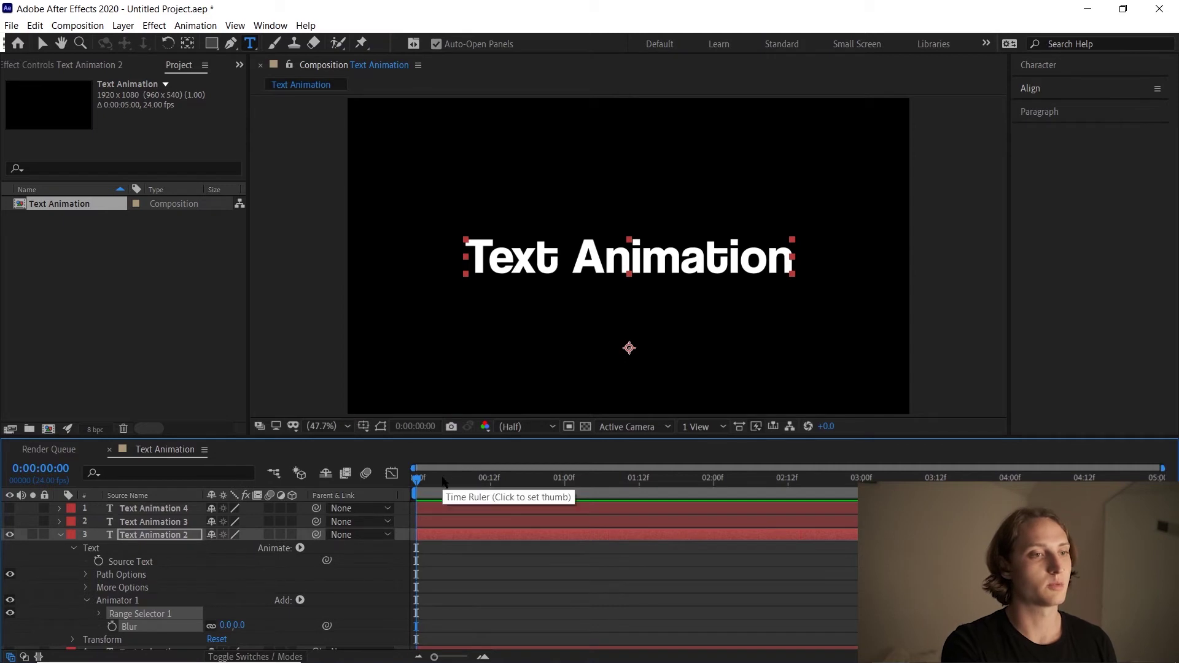
drag(444, 480, 416, 479)
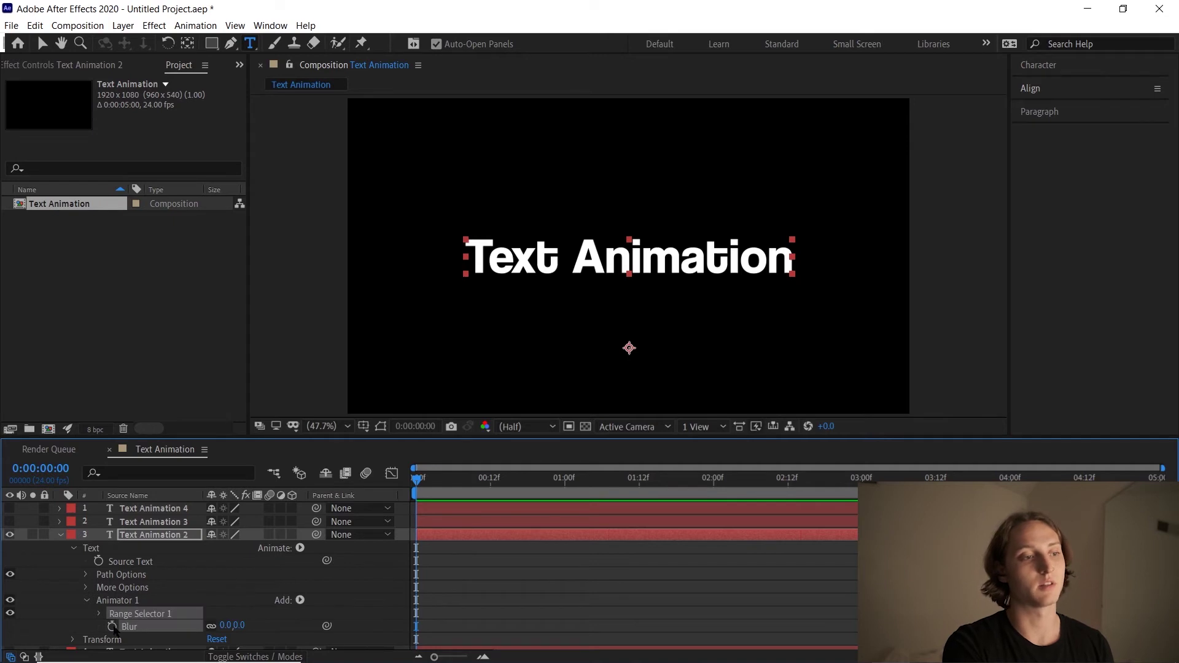
Keyframe the Text Animation 2 Blur at the start of the timeline with a value of 70.
click(113, 627)
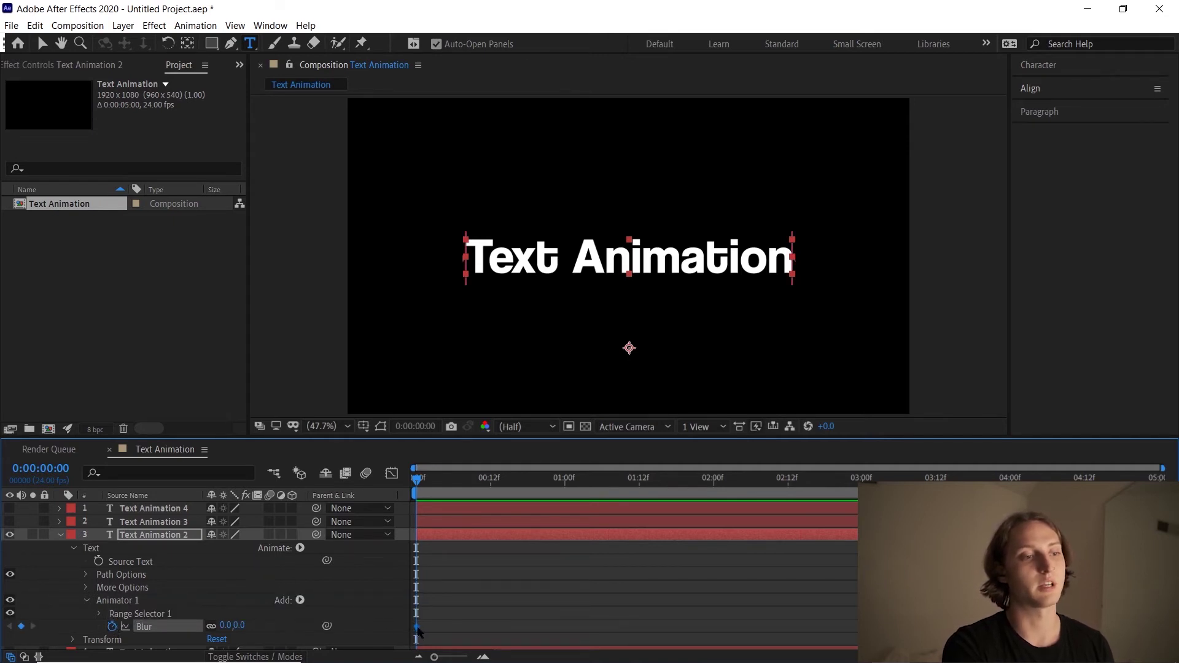
drag(228, 625, 227, 586)
click(228, 625)
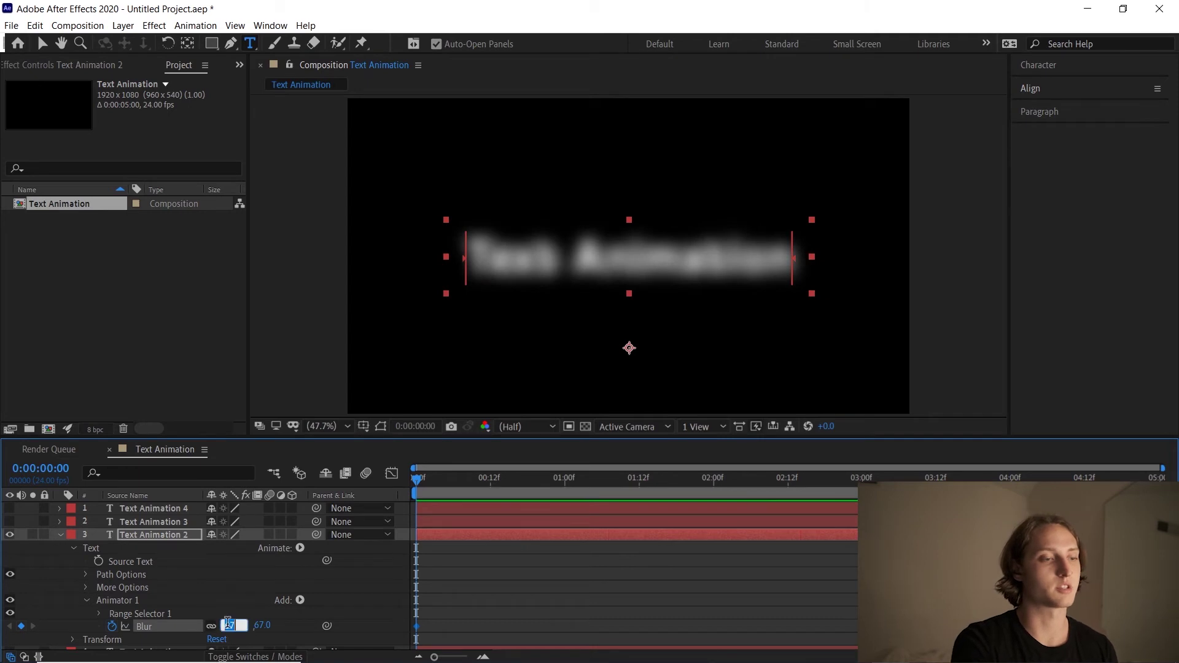
text(70)
key(Return)
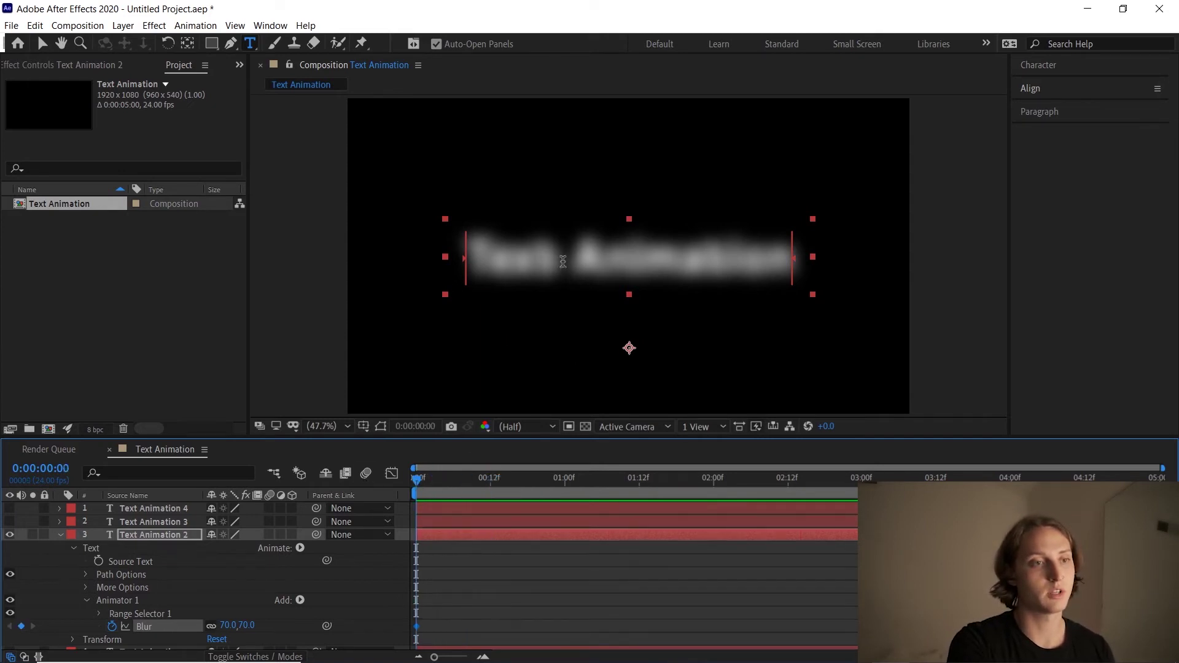
Set the Blur to 0 at 0:00:01:00 to add a second keyframe on Text Animation 2.
drag(421, 485, 569, 481)
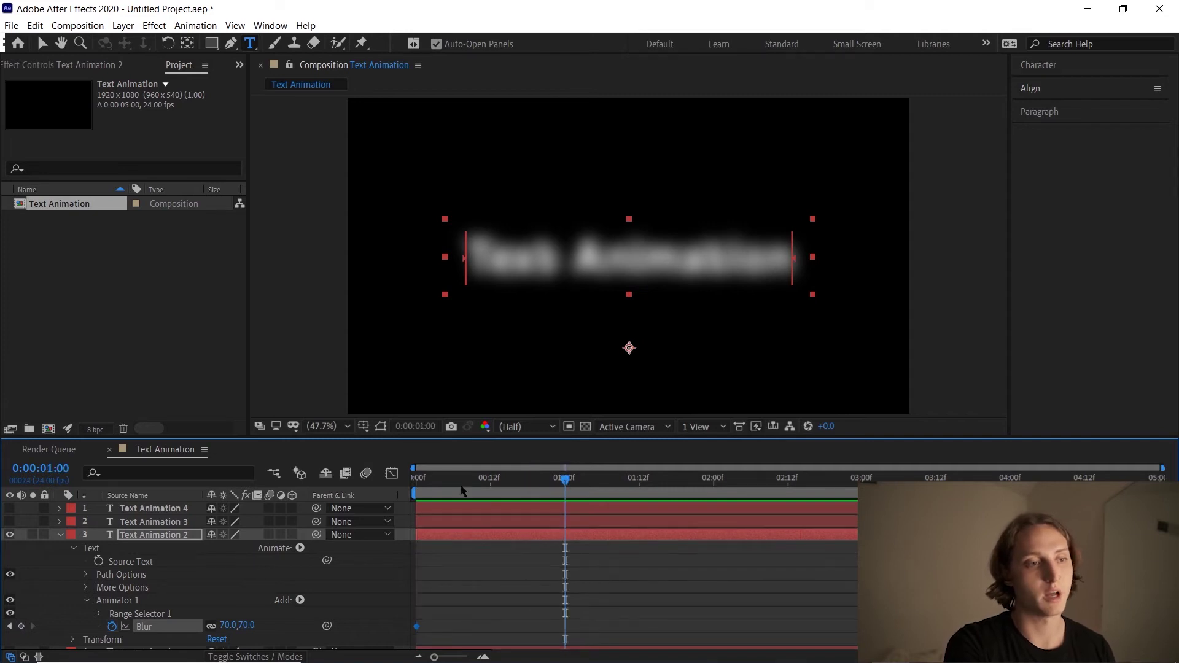
click(228, 627)
text(0)
key(Return)
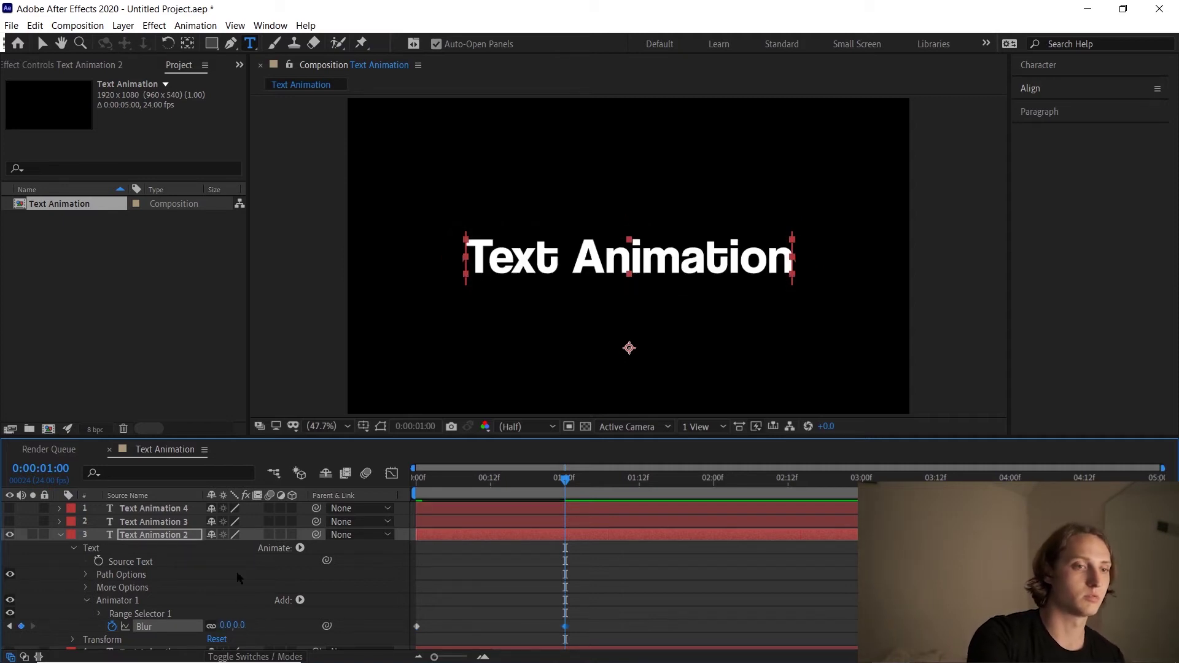
Preview the blur-in animation of Text Animation 2 several times from the start of the timeline.
drag(499, 478, 416, 478)
key(space)
key(space)
drag(494, 478, 416, 479)
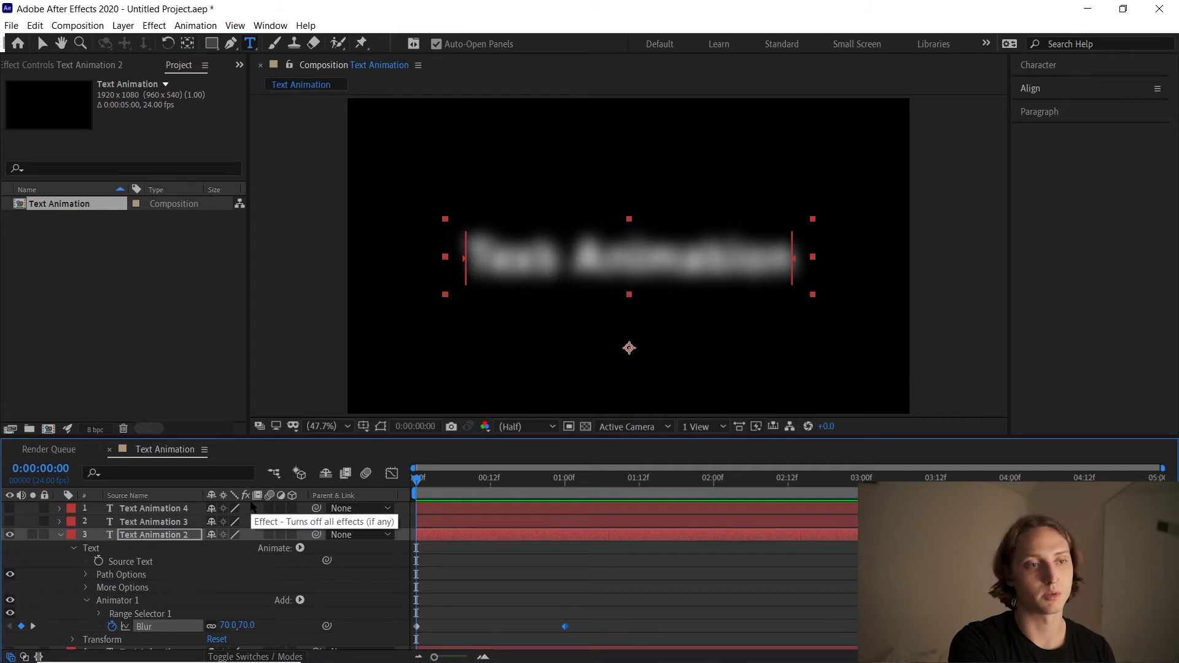
key(space)
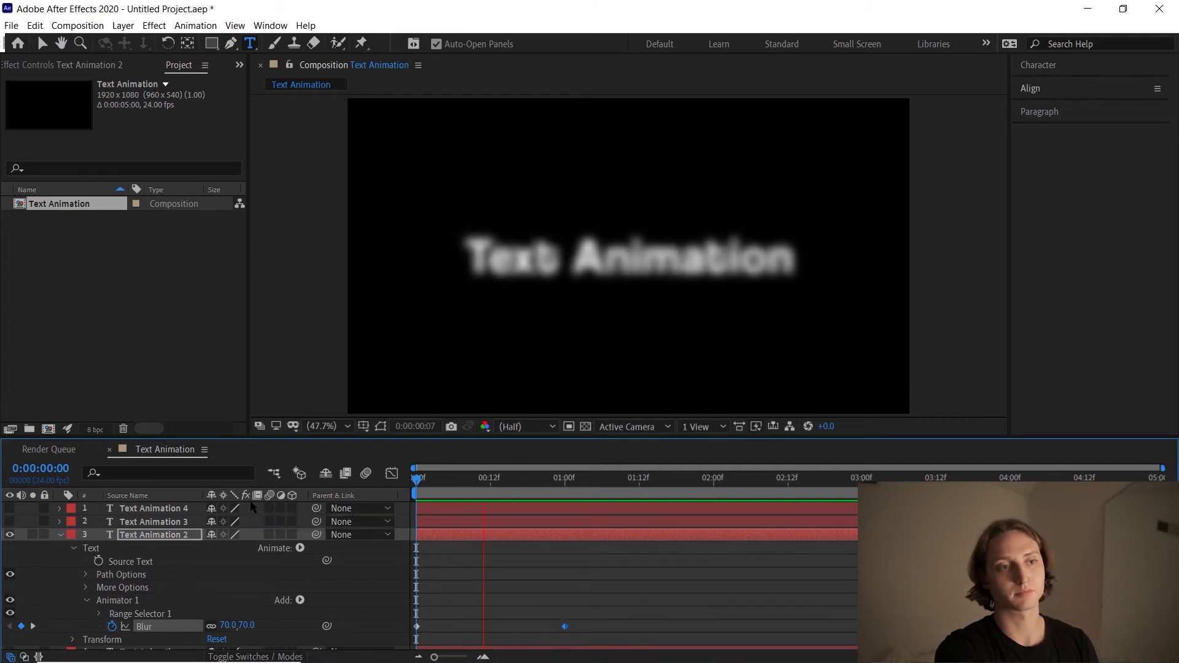
key(space)
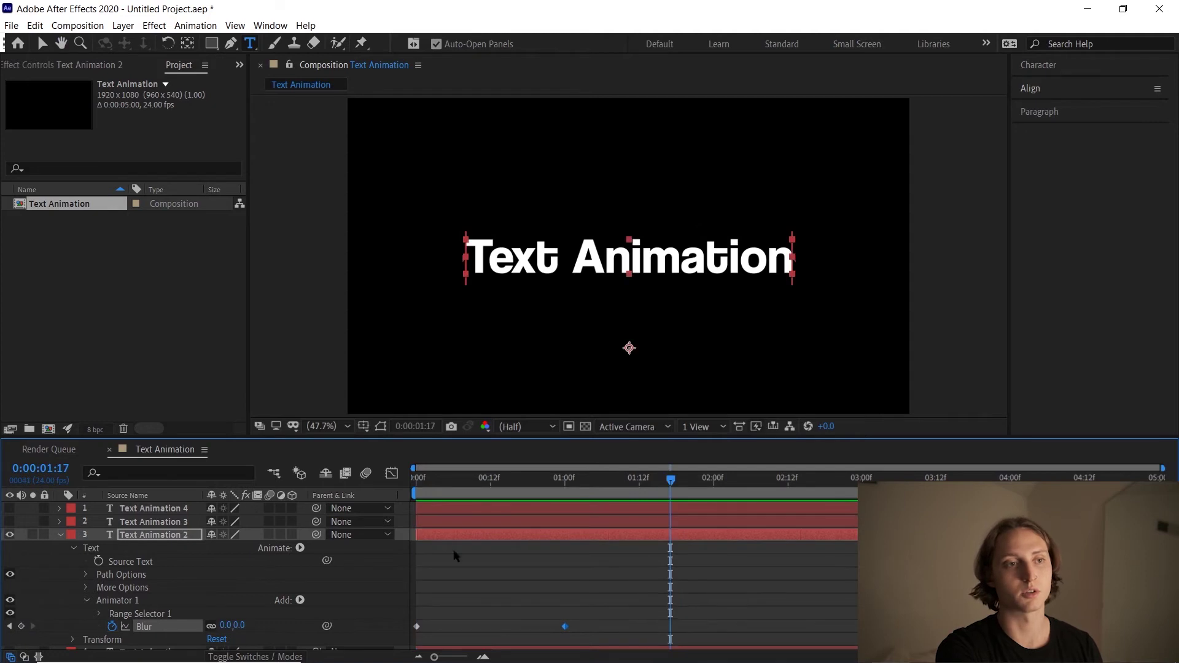
key(Home)
key(space)
key(space)
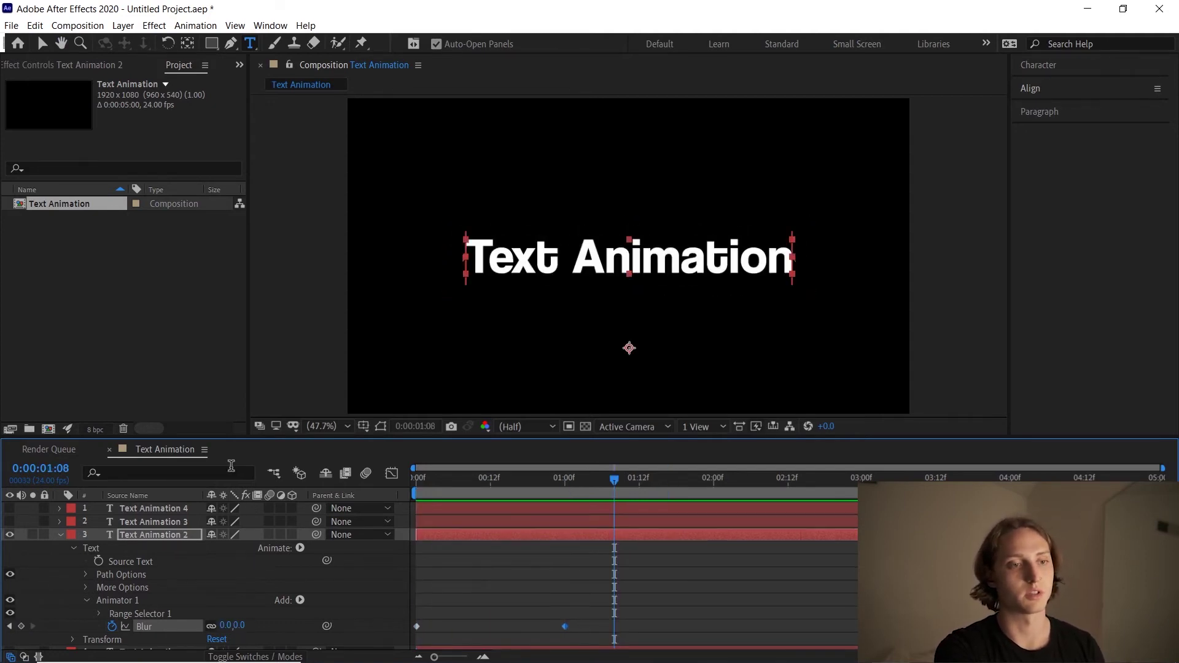
Try the final Blur keyframe at about frame 10 and preview the faster blur-in from the start.
mouse_move(565, 627)
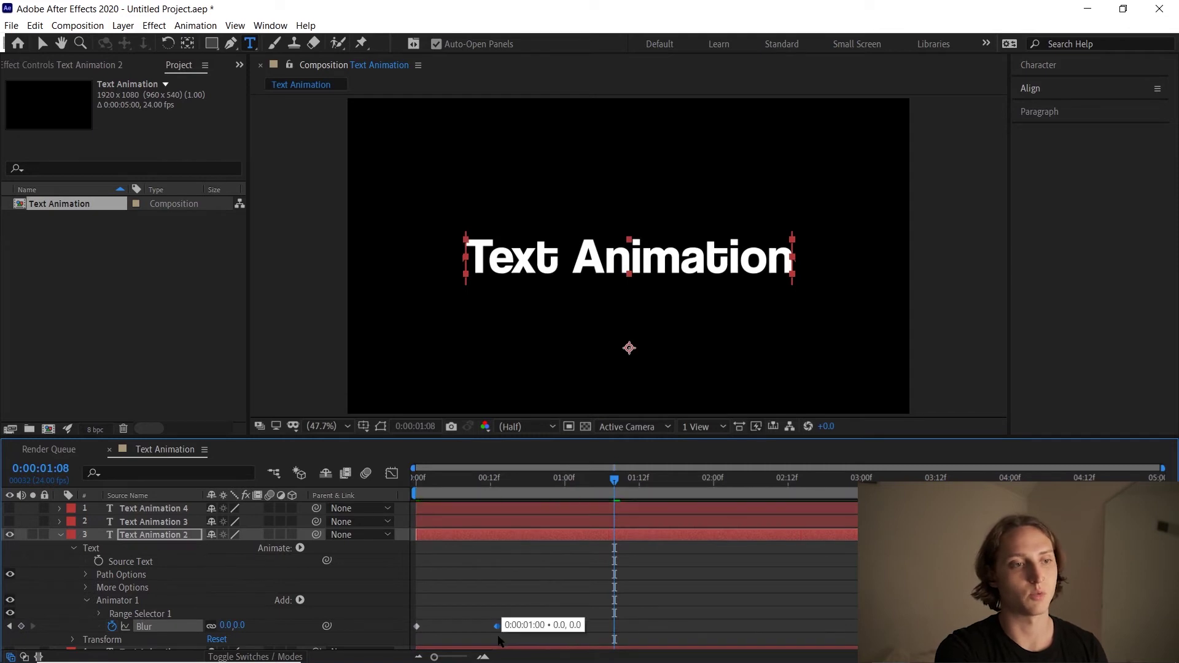
drag(564, 626, 479, 626)
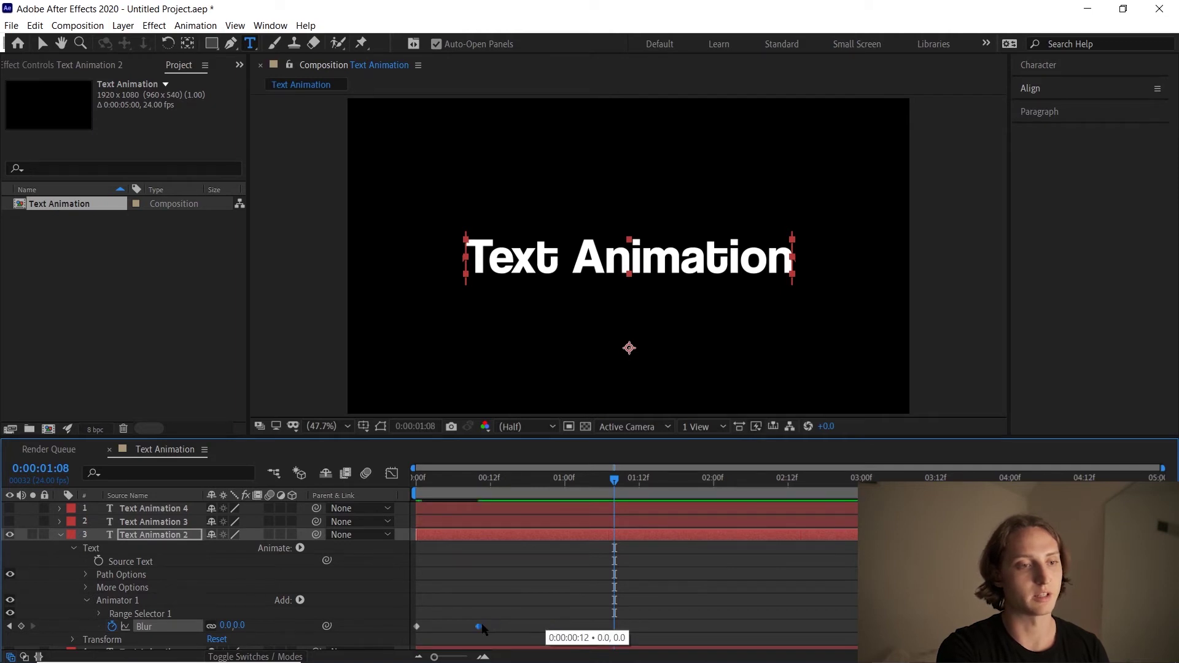
key(j)
key(j)
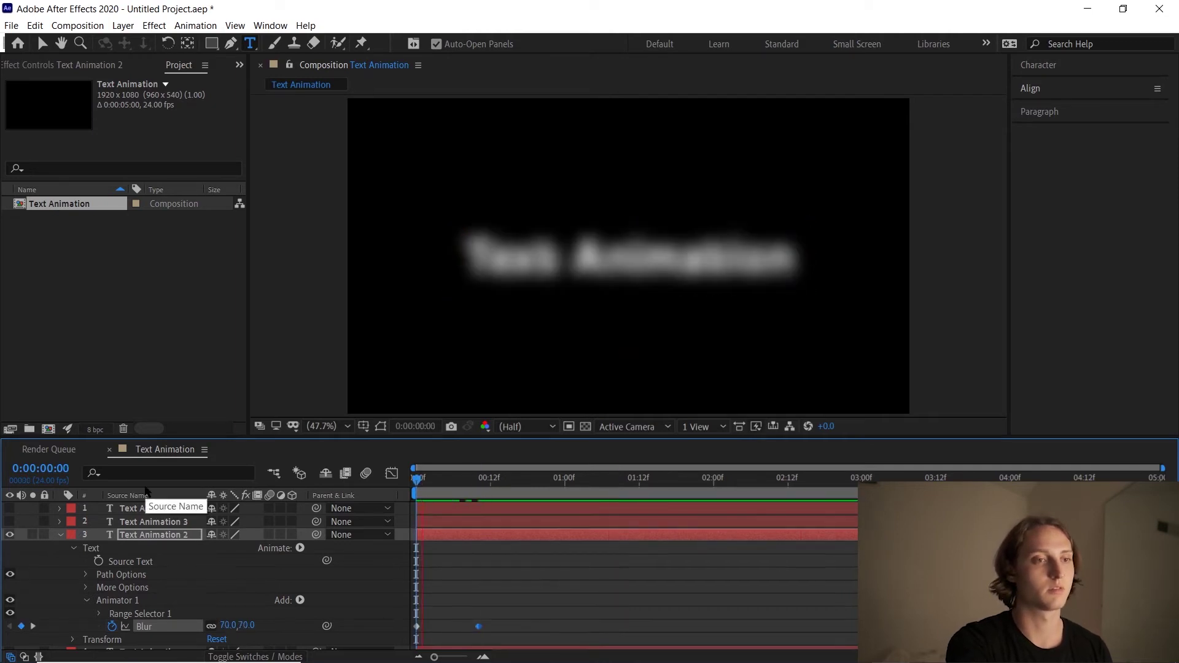
key(space)
key(space)
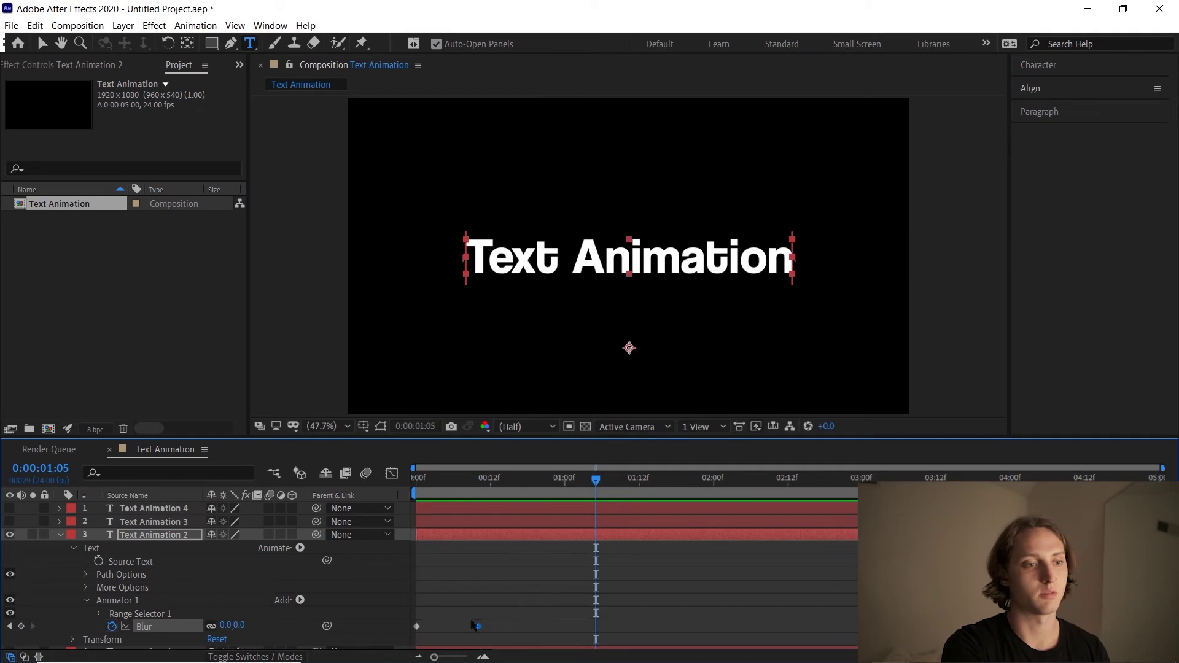
Move the final Blur keyframe to about frame 21, scrub through the blur, and collapse the Text Animation 2 layer.
drag(479, 626, 547, 626)
key(k)
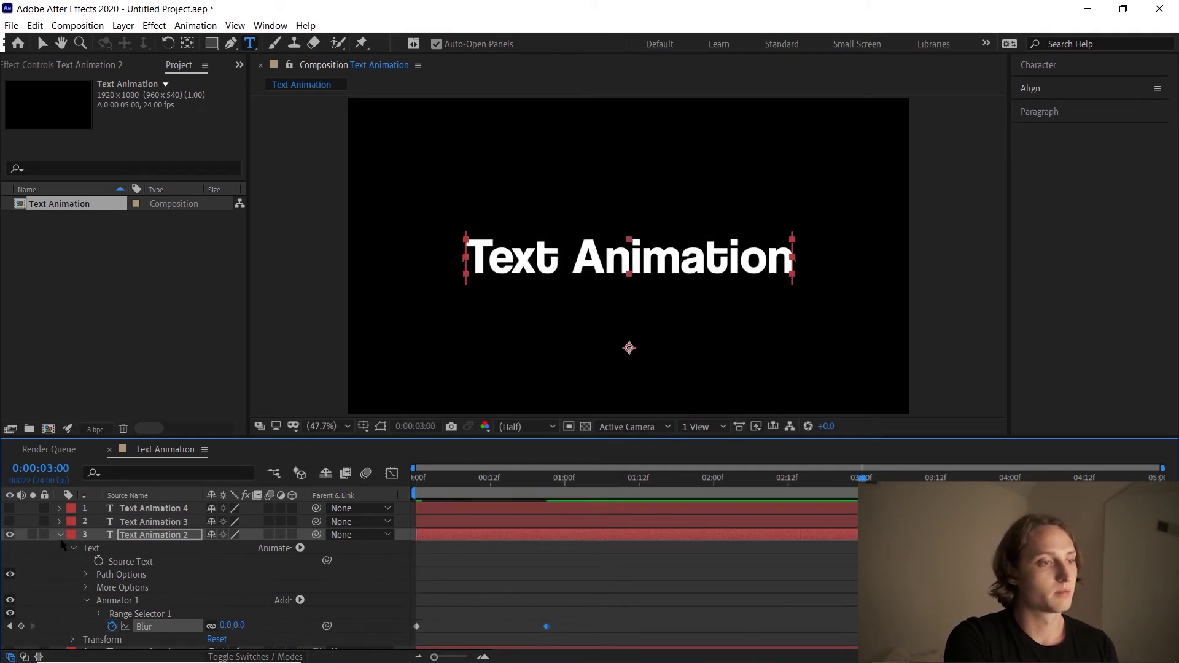
click(608, 478)
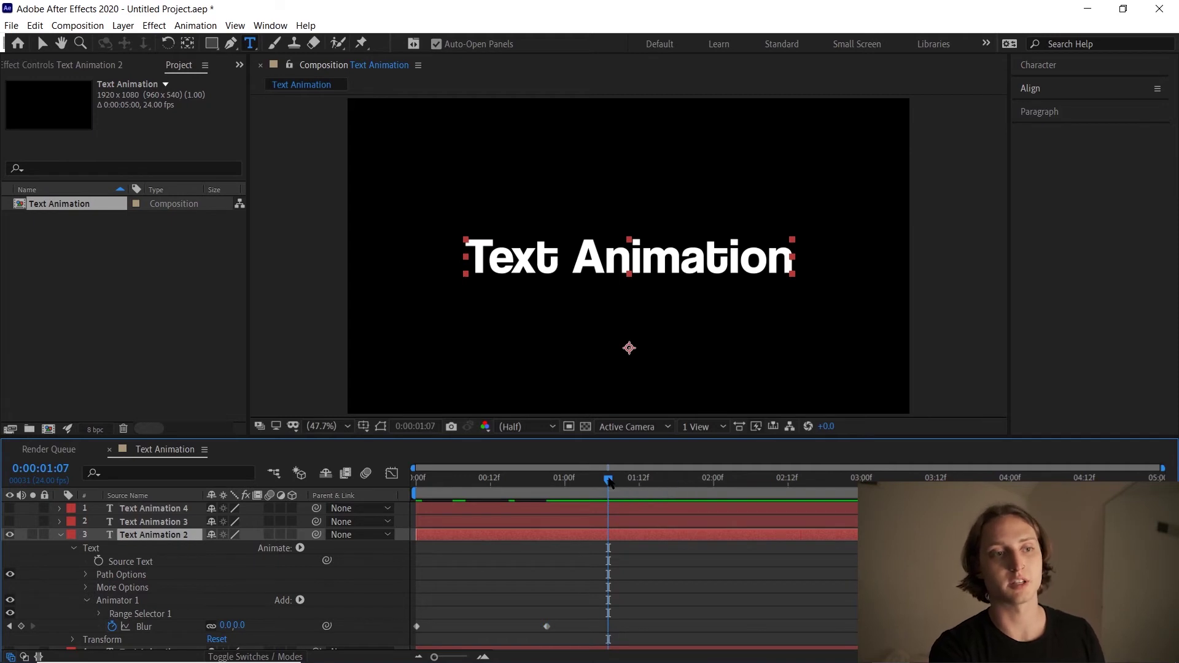
drag(608, 479, 497, 478)
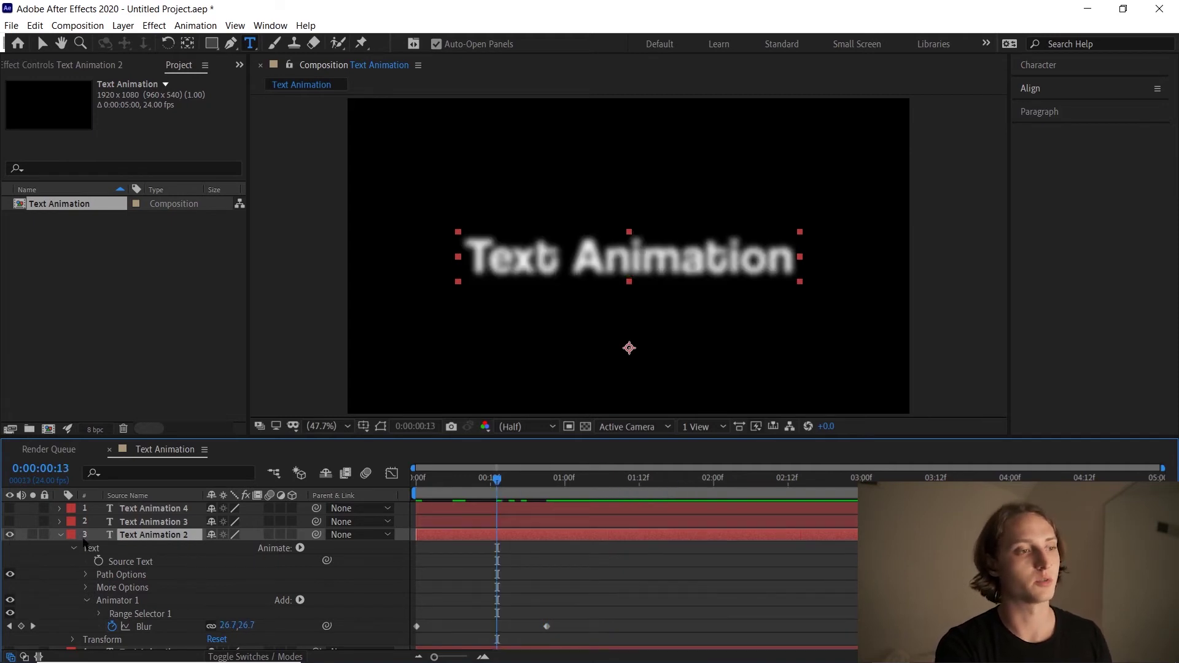
click(60, 535)
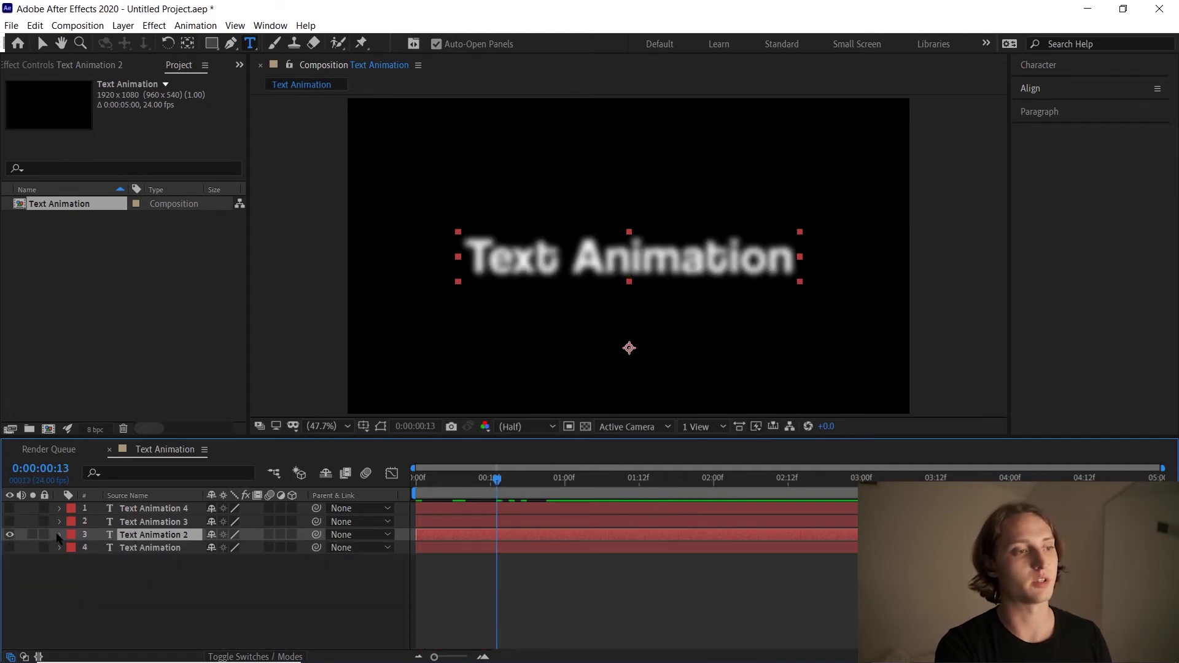
click(59, 536)
click(60, 535)
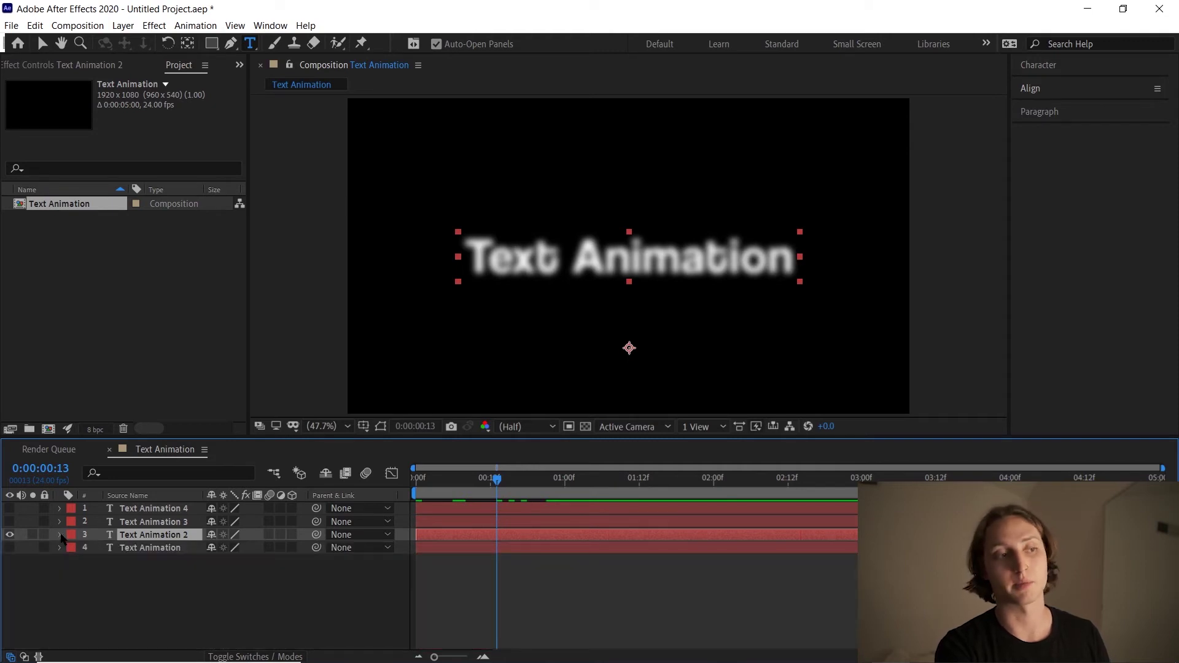
Hide Text Animation 2, select Text Animation 3 and make it visible.
click(10, 535)
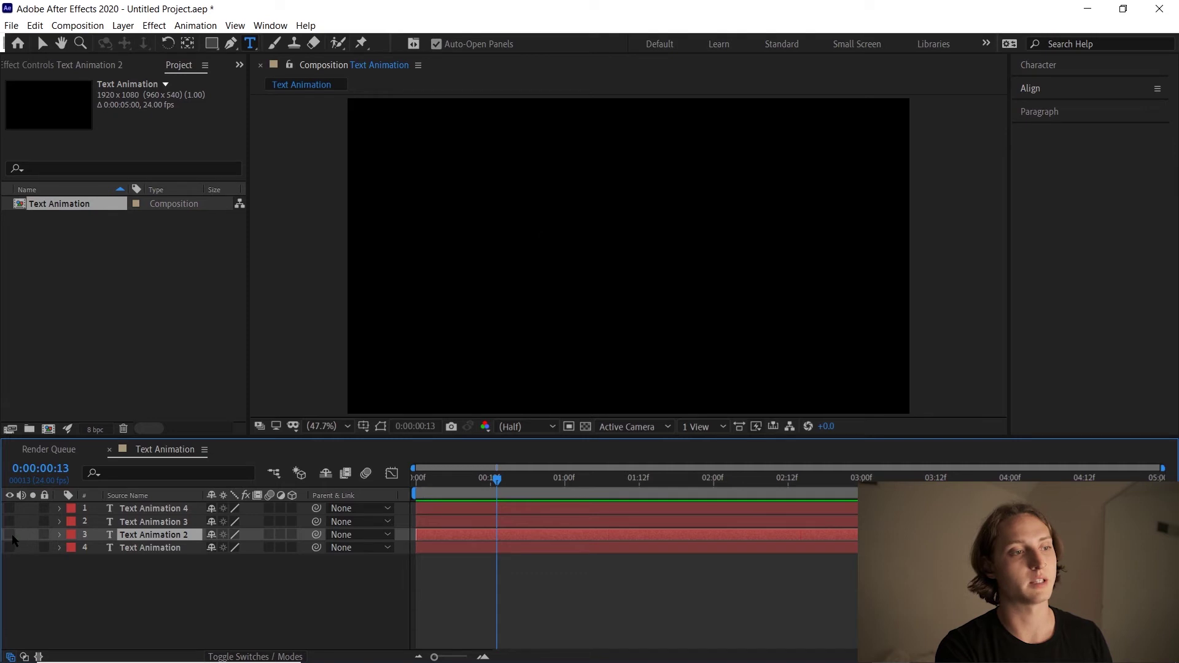
click(144, 523)
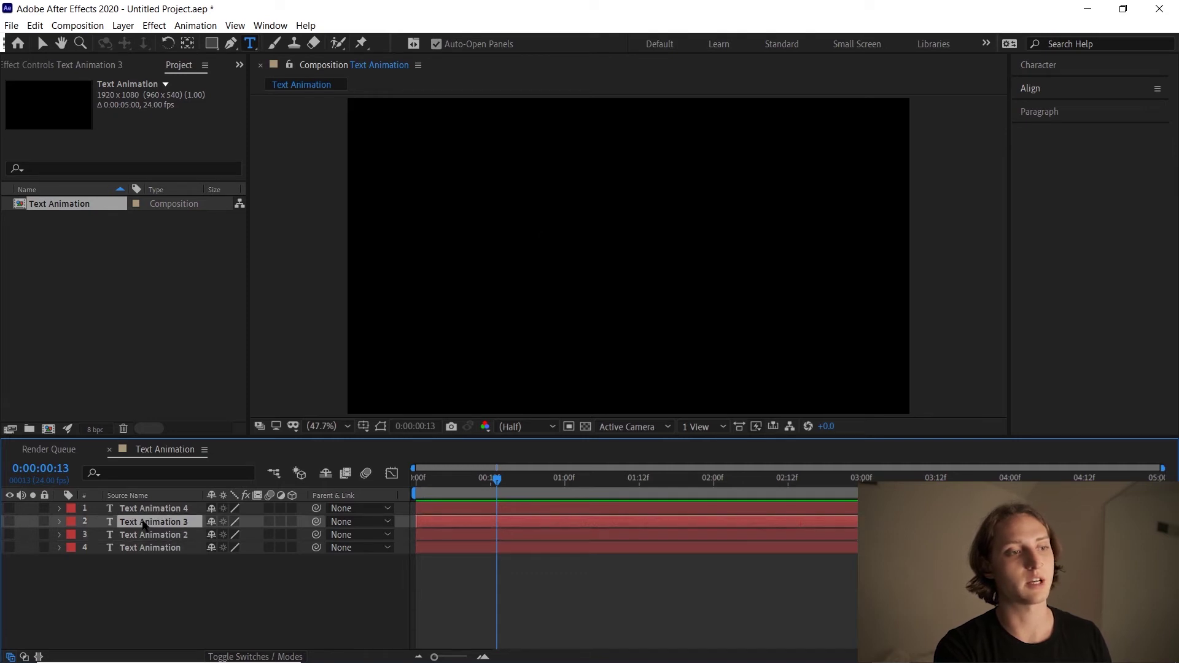
click(10, 521)
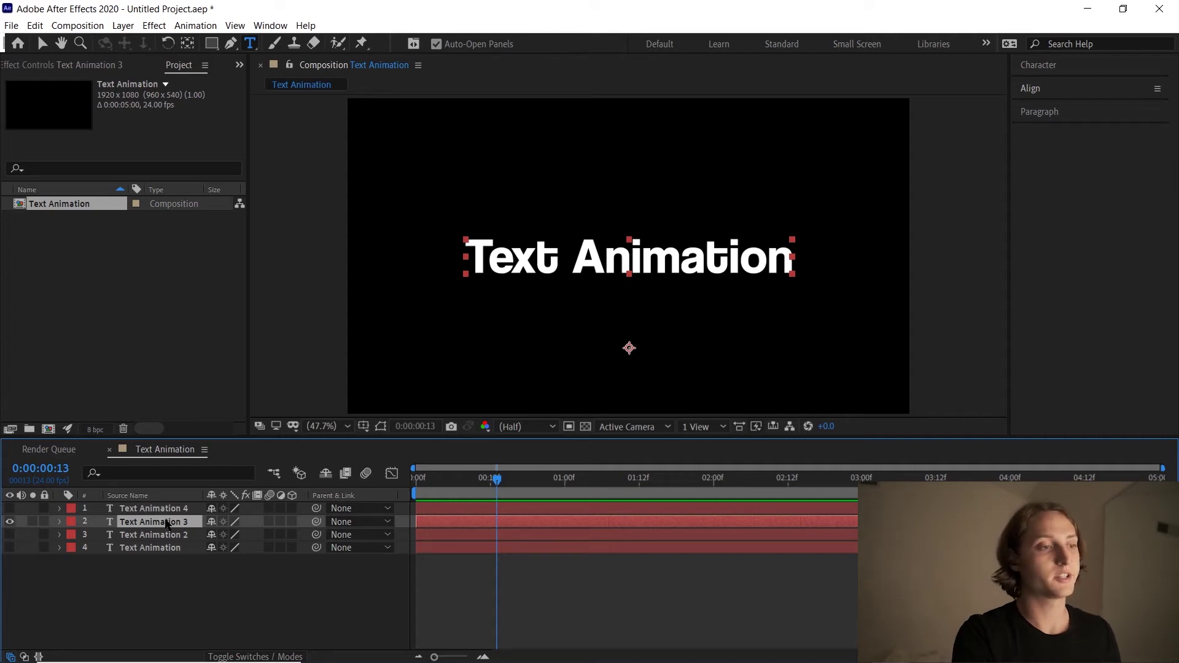
Add an Opacity text animator to Text Animation 3, return the playhead to the start and set Opacity to 0%.
click(59, 522)
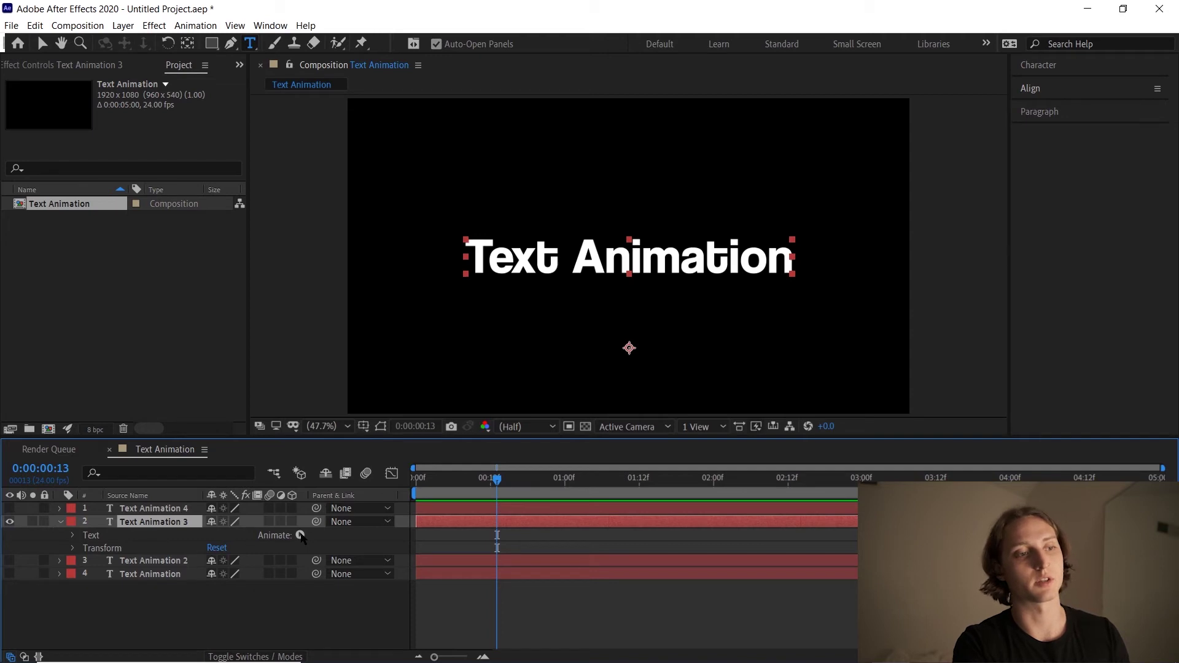
click(300, 536)
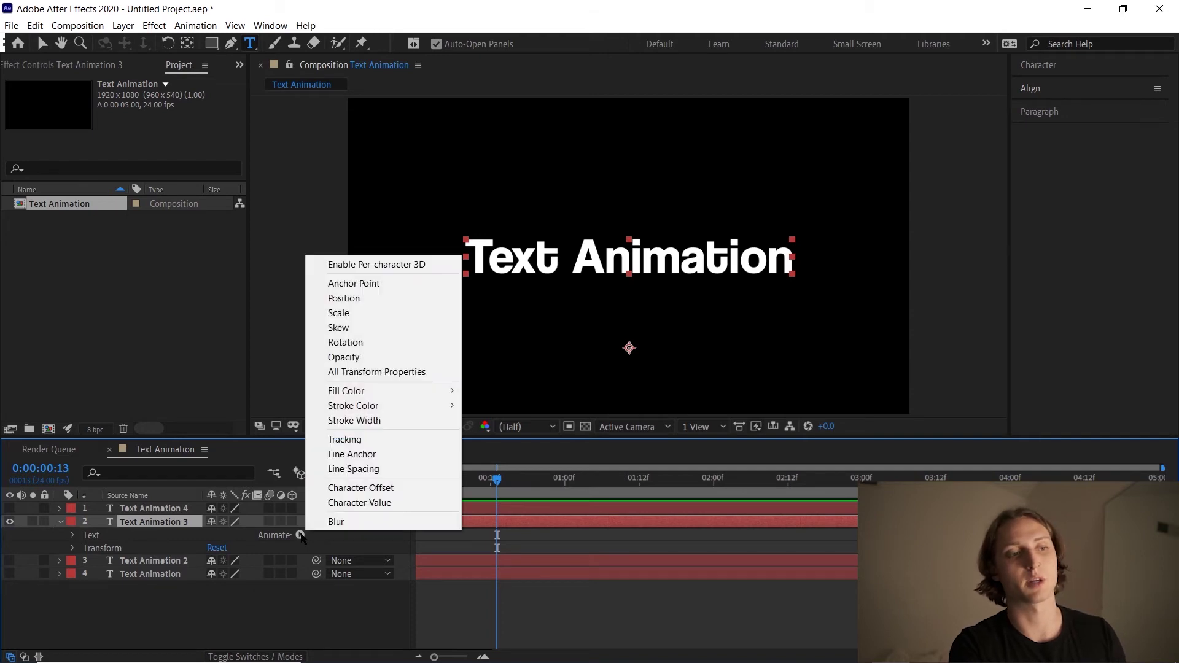
click(387, 362)
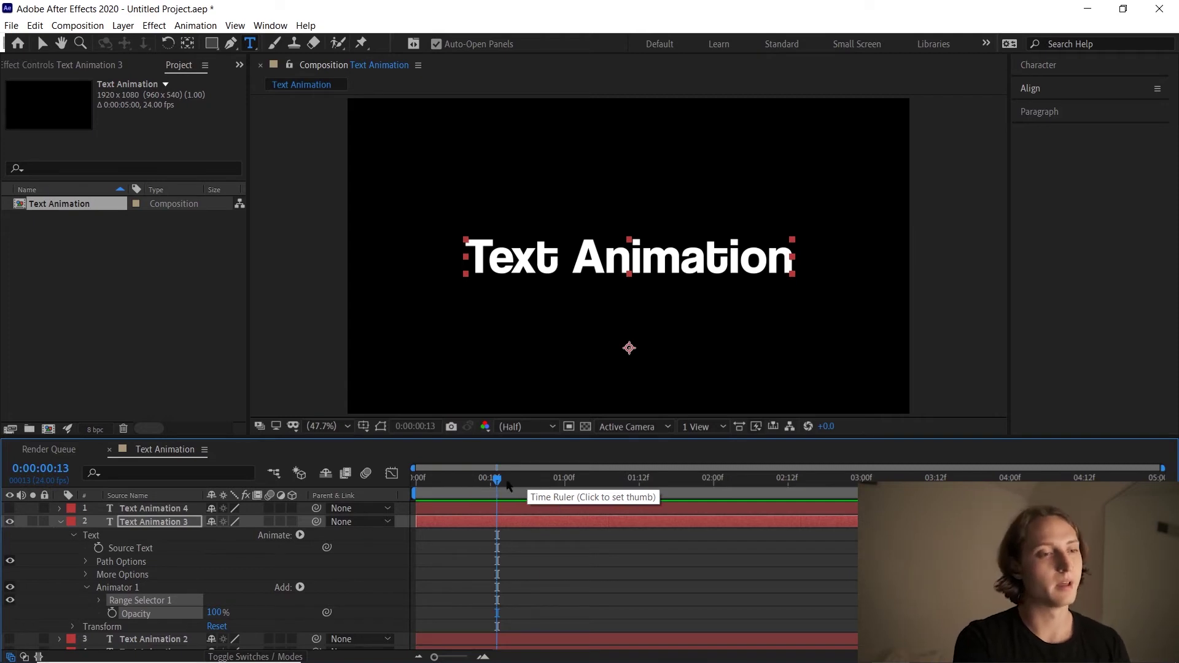
drag(498, 480, 416, 479)
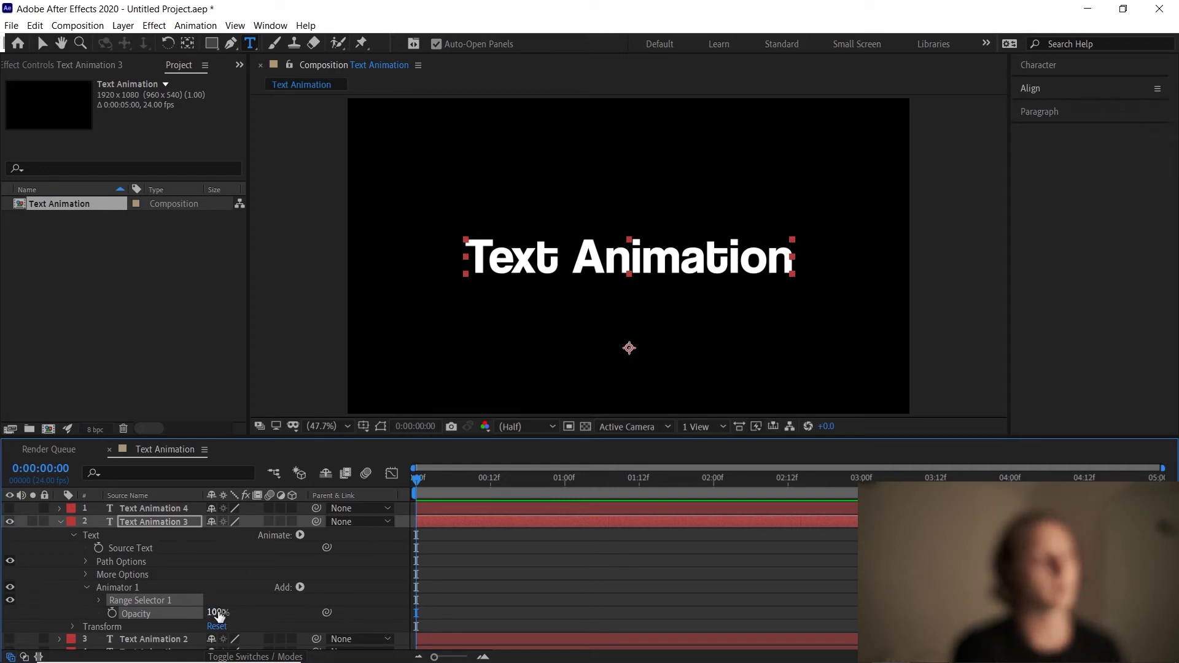
drag(220, 616, 68, 604)
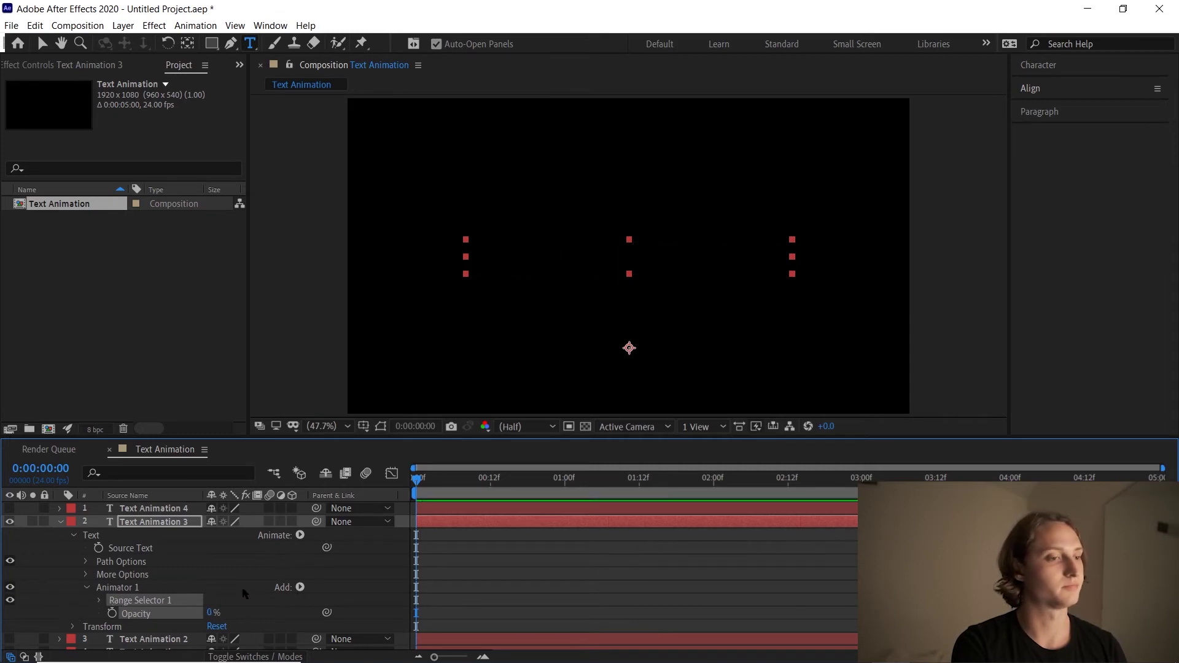
Add a Blur property to Animator 1 of the Text Animation 3 layer, alongside its Opacity.
click(155, 599)
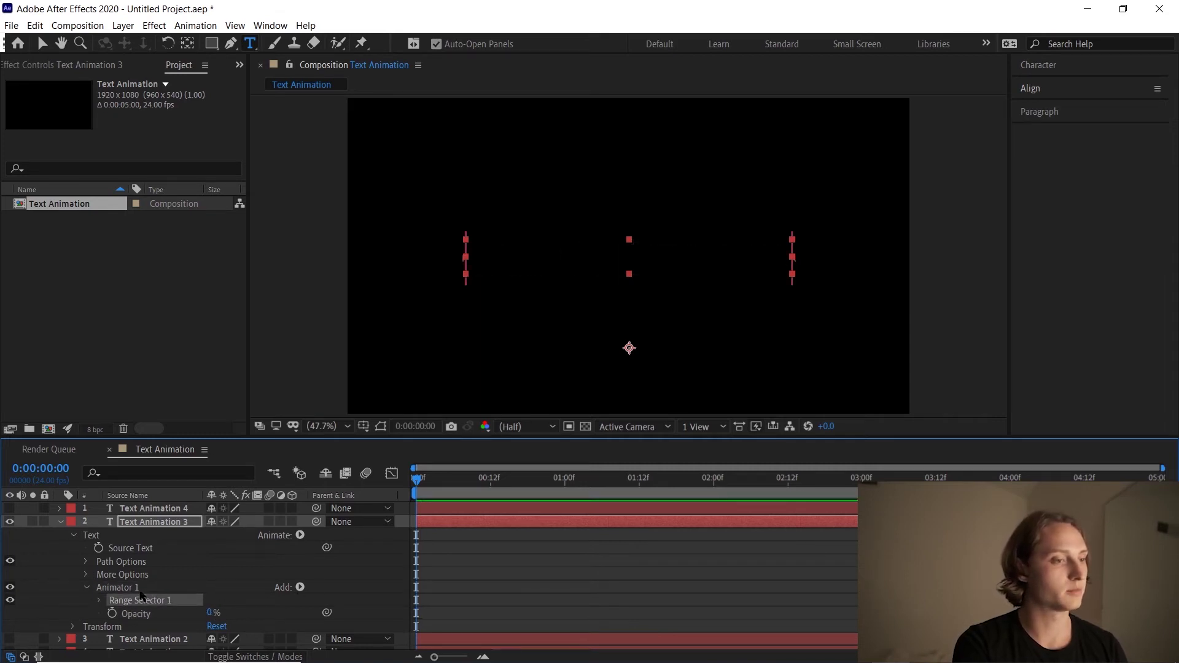
click(141, 589)
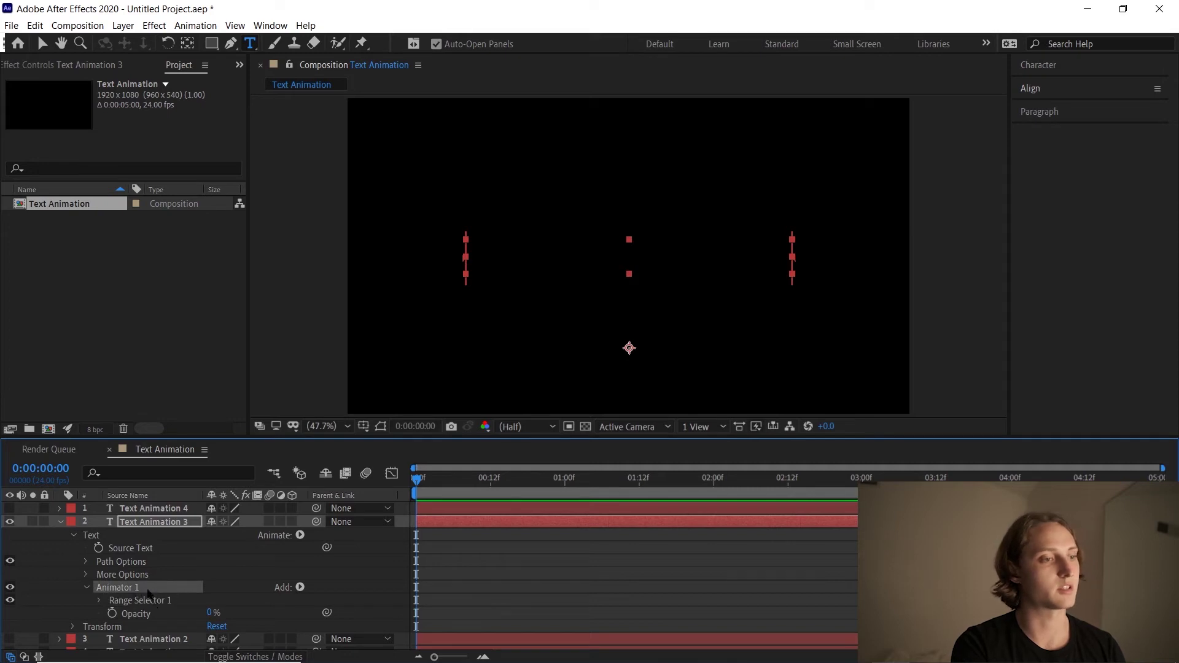
click(301, 588)
mouse_move(321, 595)
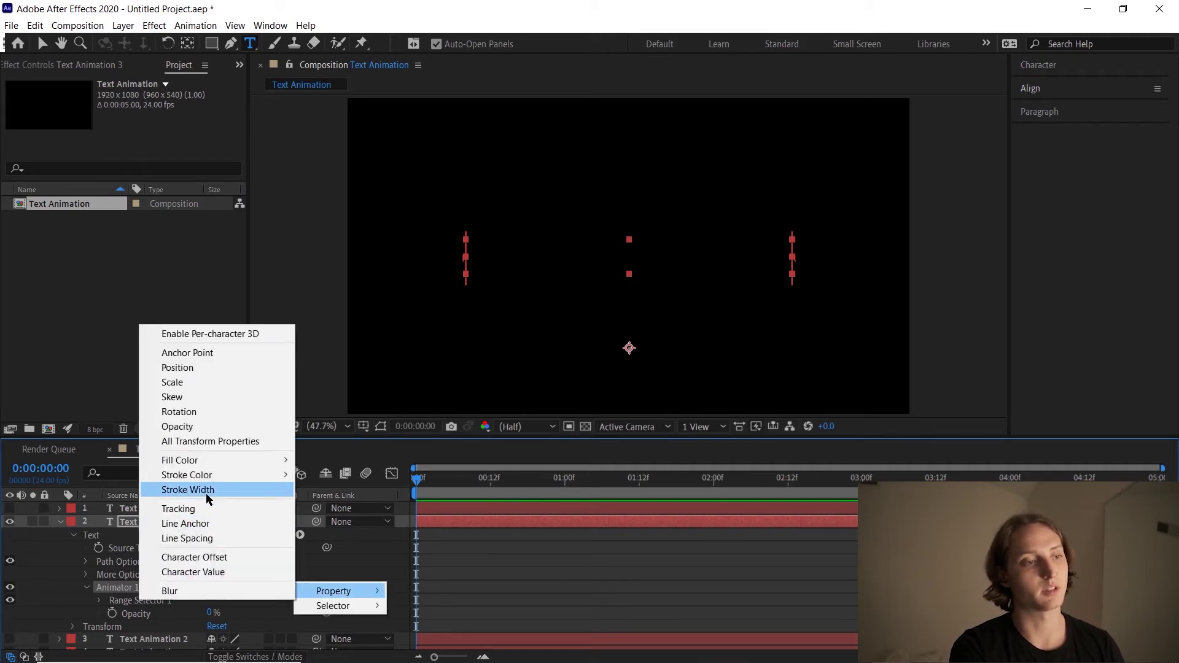
click(202, 586)
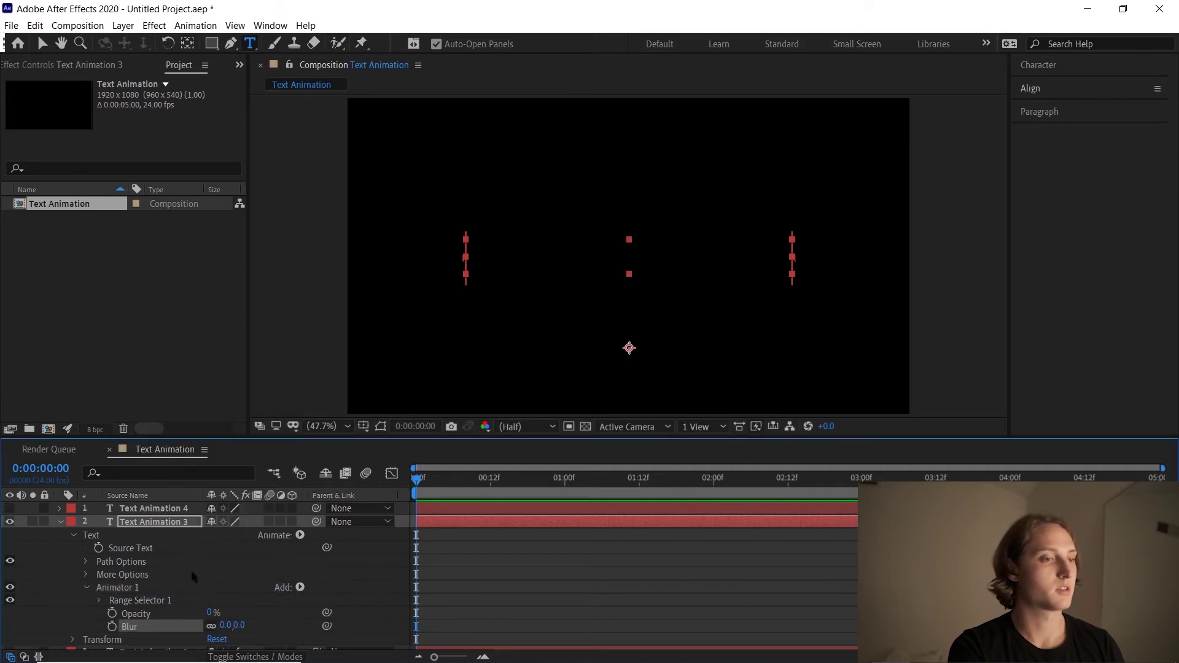
click(148, 617)
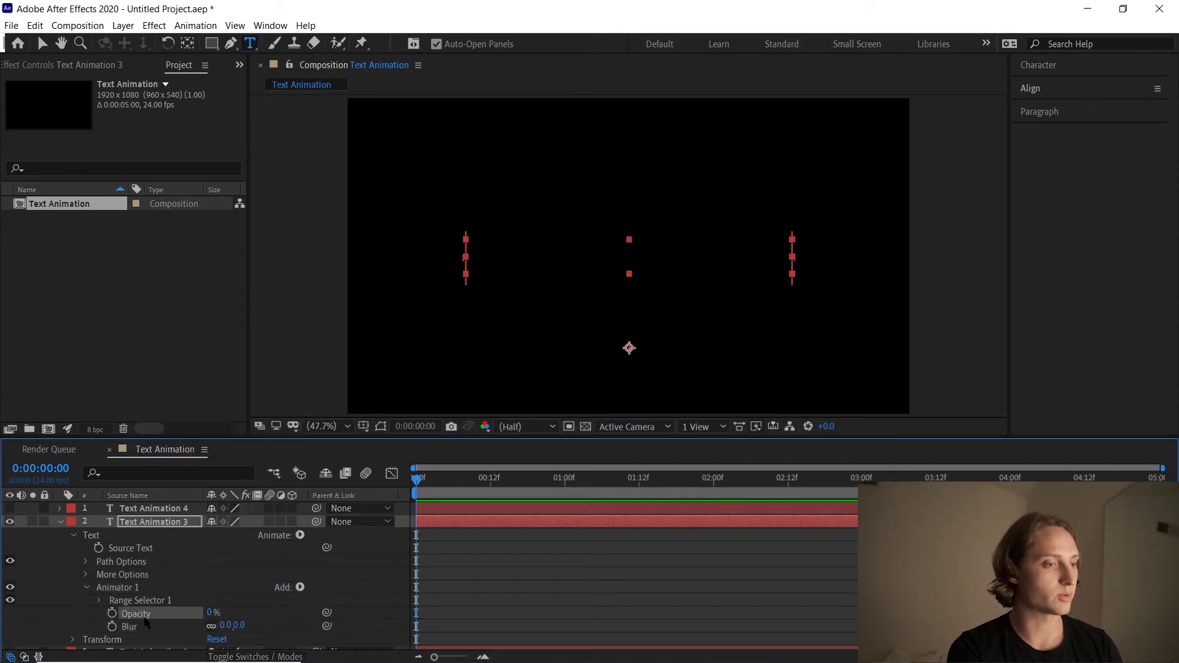
Keyframe the Range Selector 1 Offset of Text Animation 3 at 0% at the start and 100% at 0:00:01:00.
click(99, 601)
scroll(180, 617, down, 1)
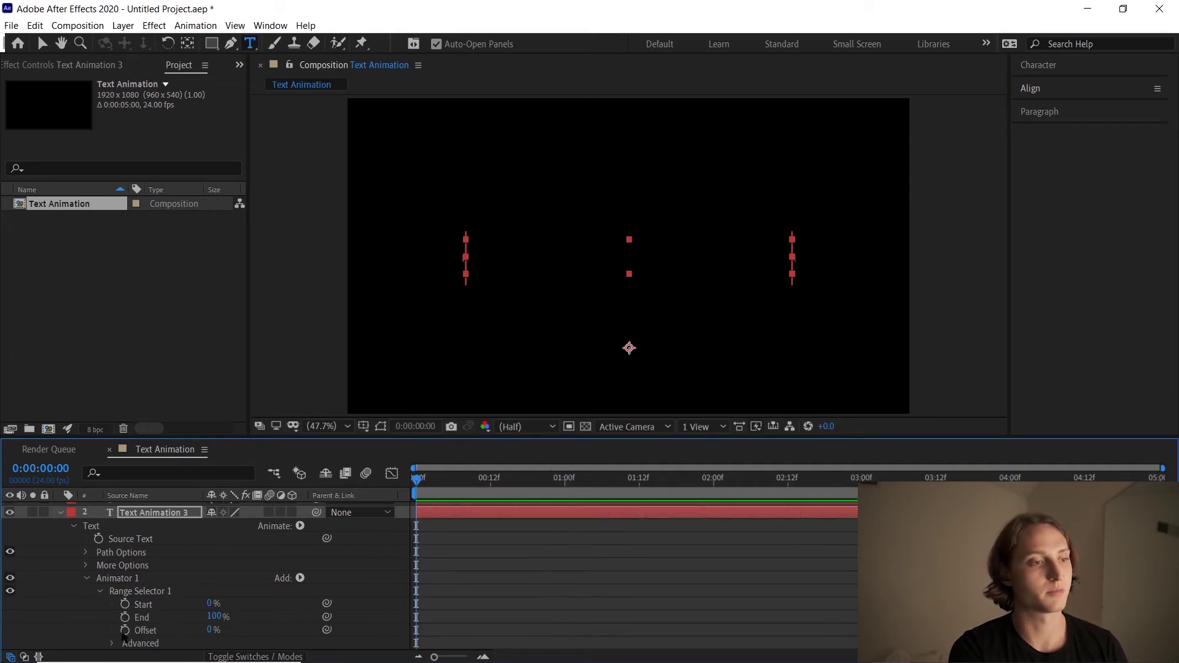
click(124, 630)
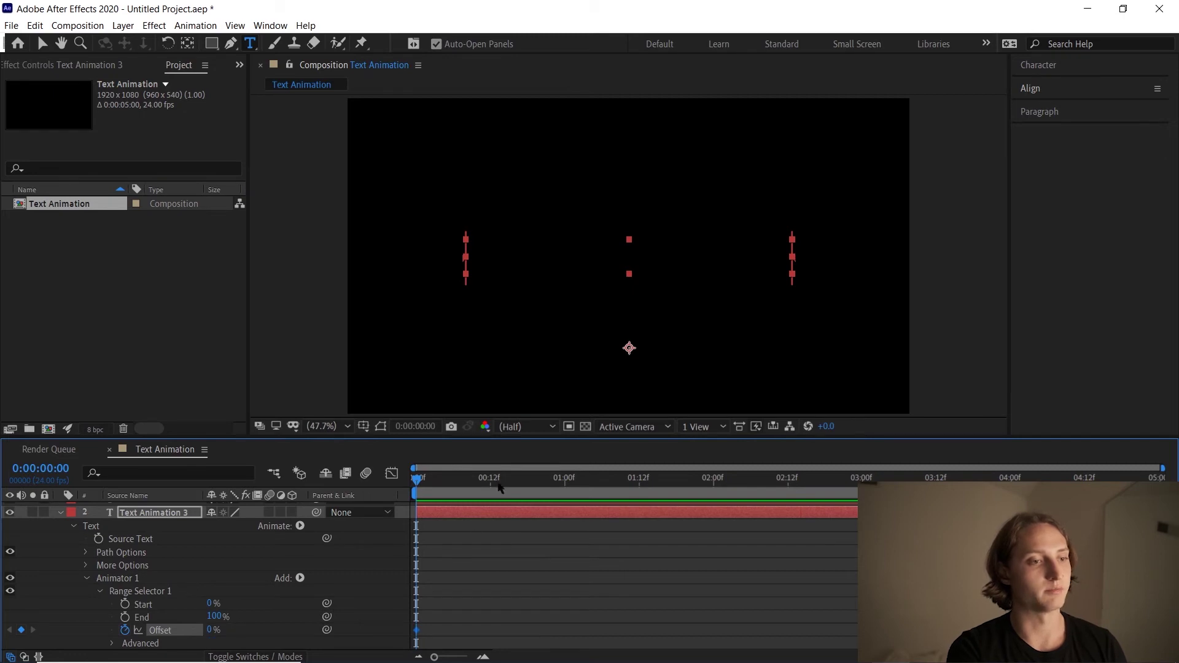
drag(483, 478, 568, 490)
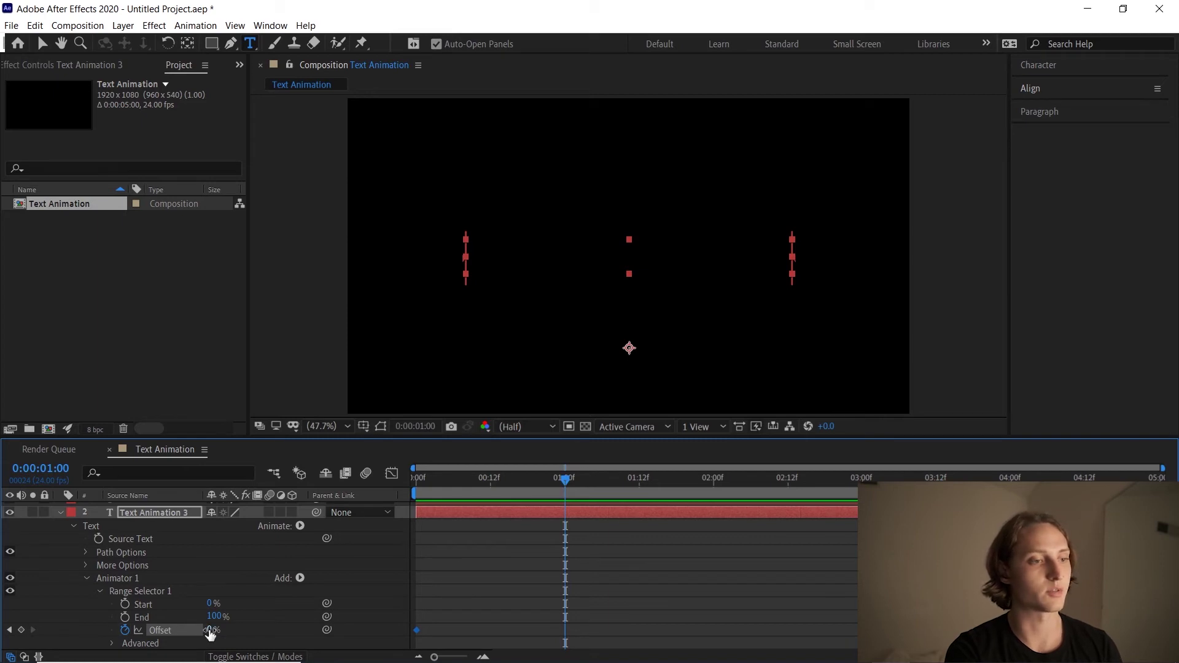
drag(209, 630, 285, 629)
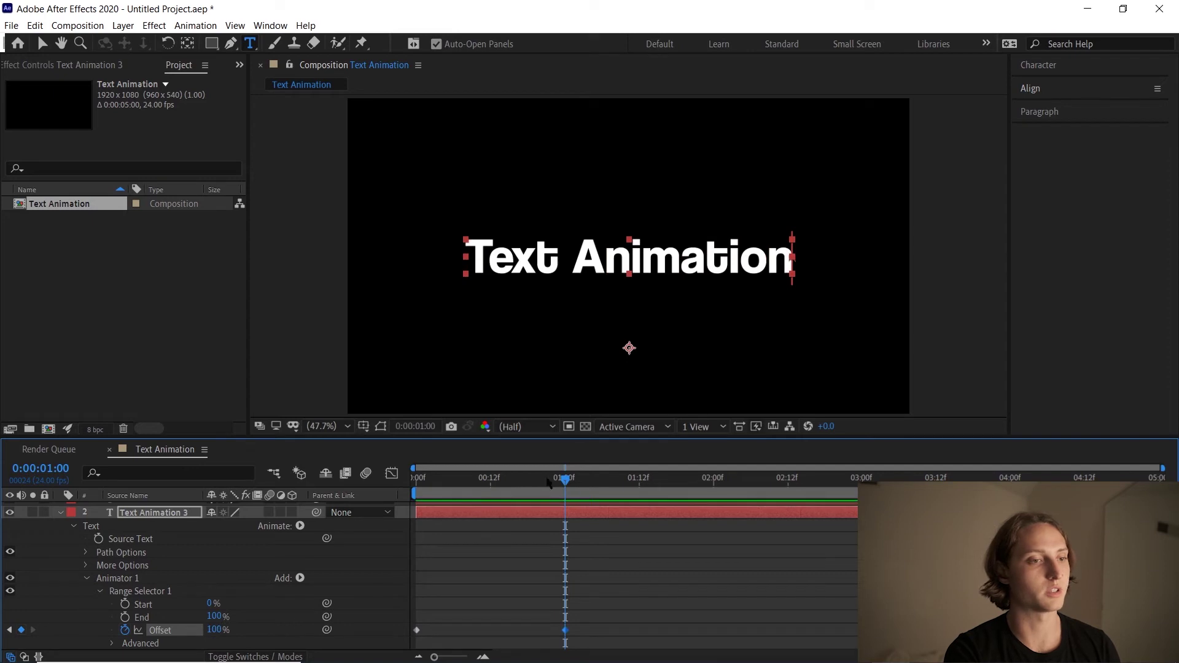
Preview the Offset animation of Text Animation 3 twice from the start of the composition.
key(Home)
key(space)
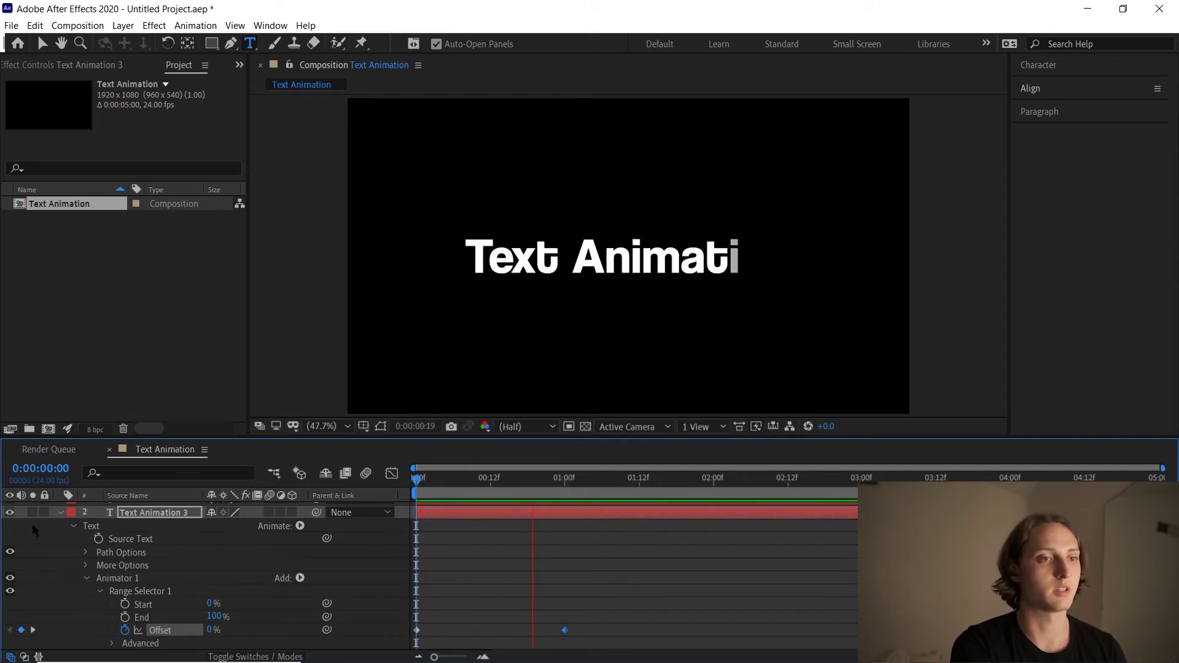
key(space)
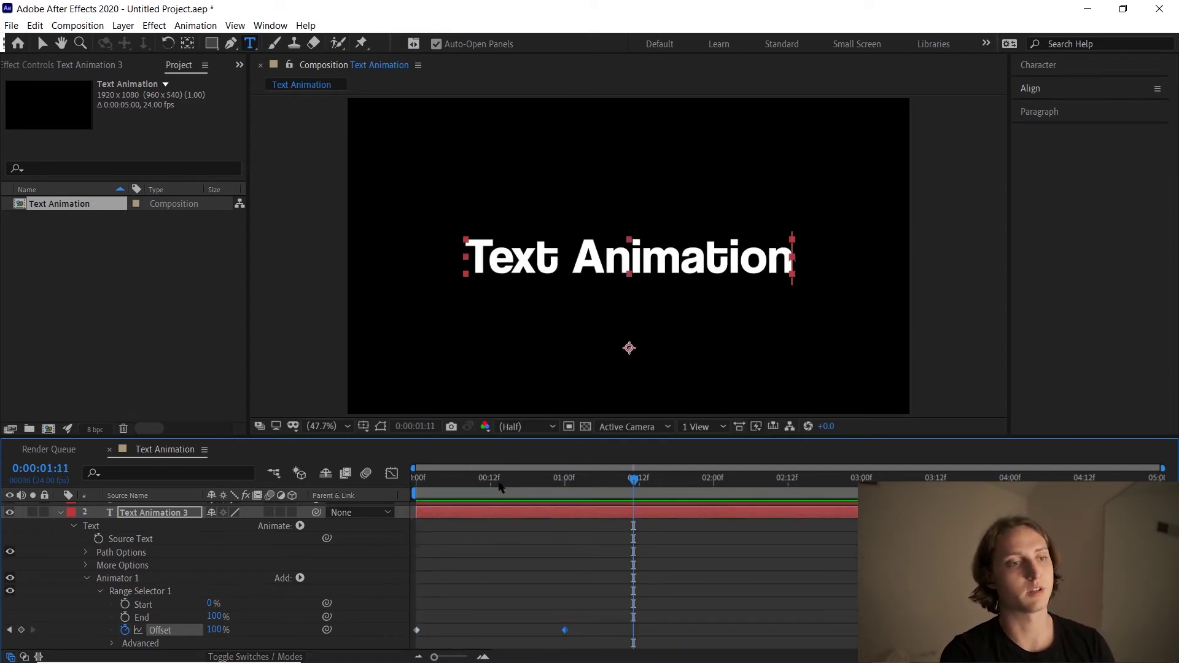
key(Home)
key(space)
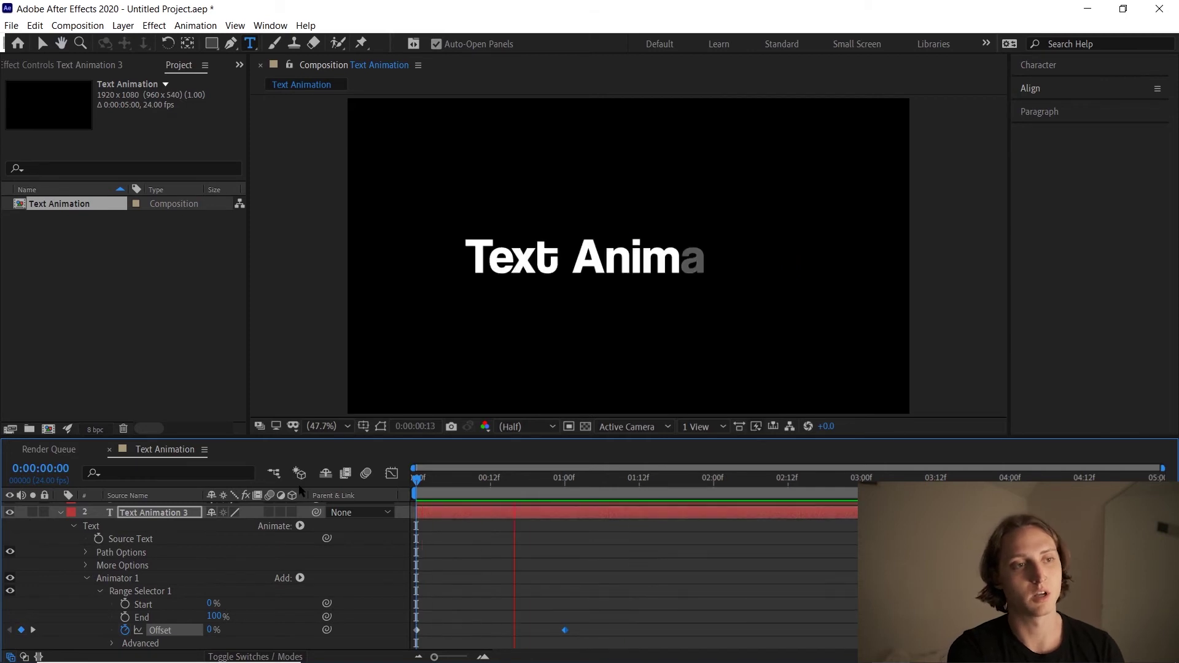
key(space)
key(Home)
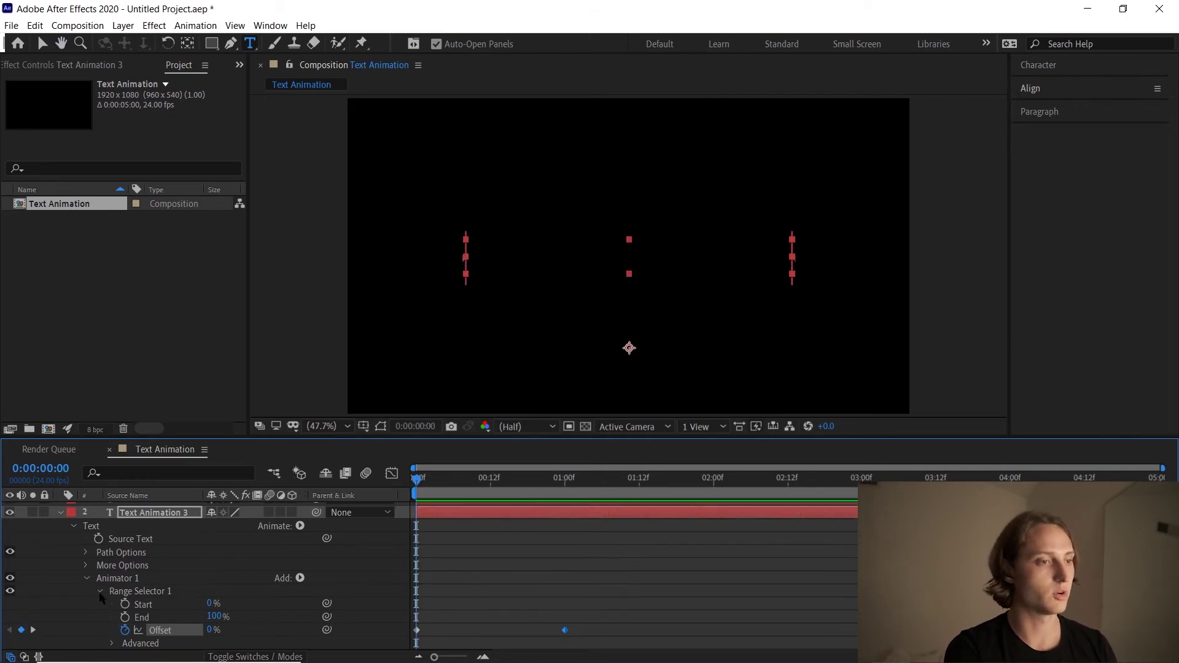
Turn on Randomize Order in the Advanced settings of Text Animation 3's Range Selector 1, and collapse those settings.
click(111, 643)
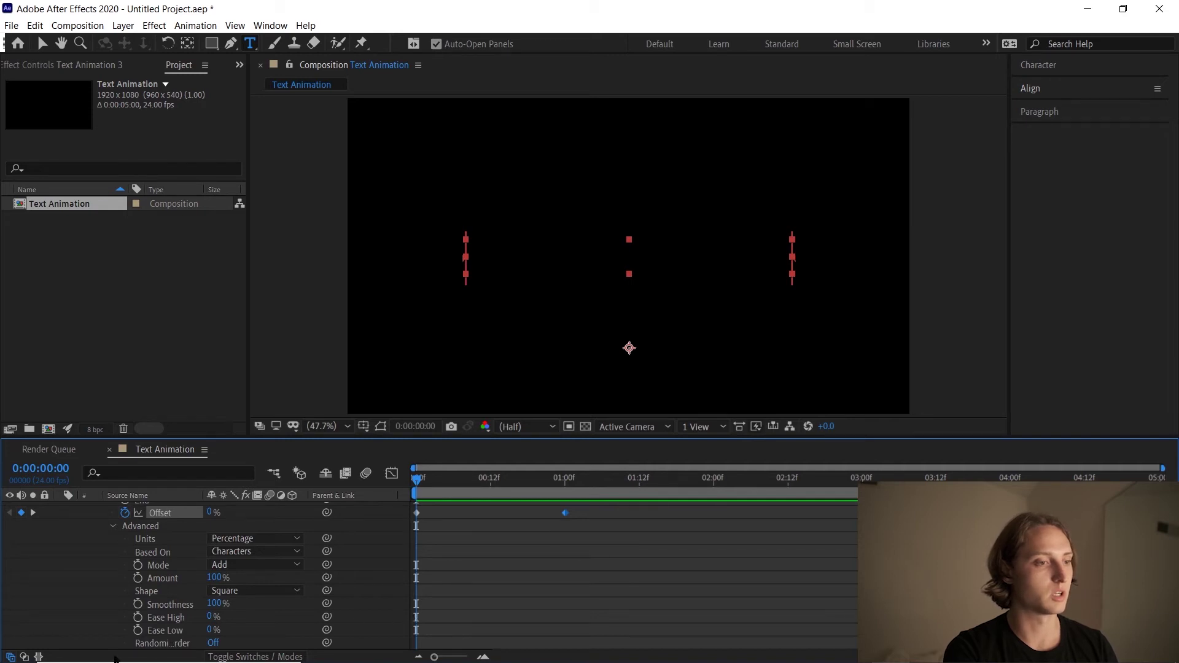
click(166, 643)
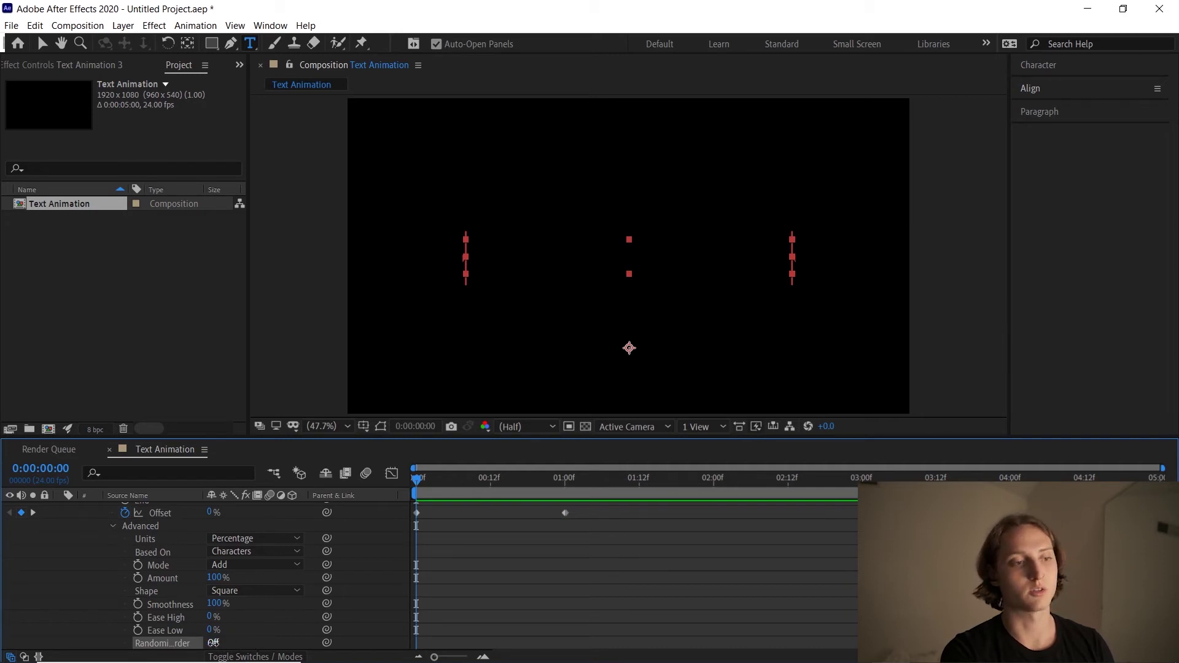
click(213, 643)
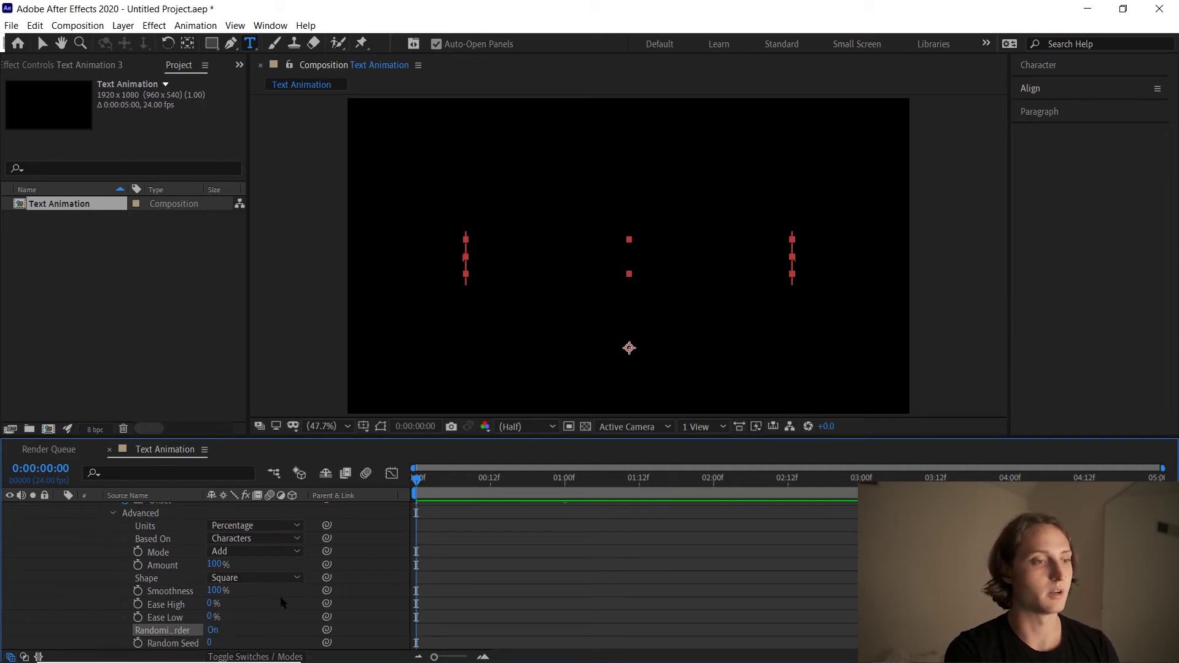
scroll(280, 596, up, 4)
click(113, 631)
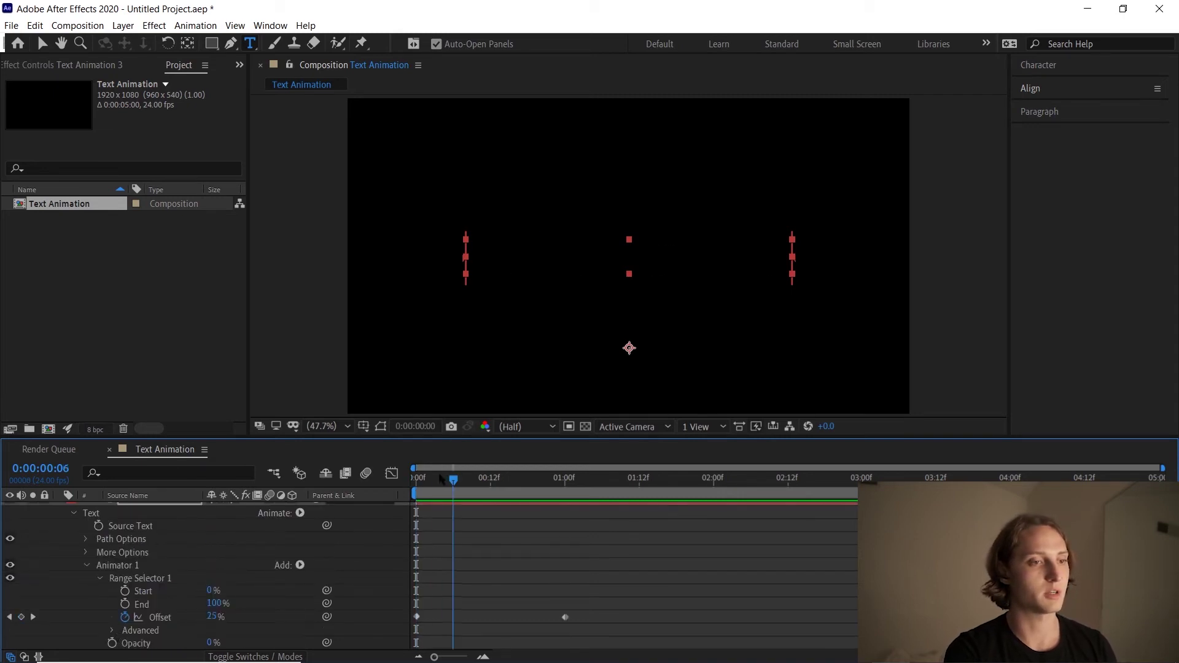
Play the Text Animation 3 reveal repeatedly to review the randomized character order.
key(space)
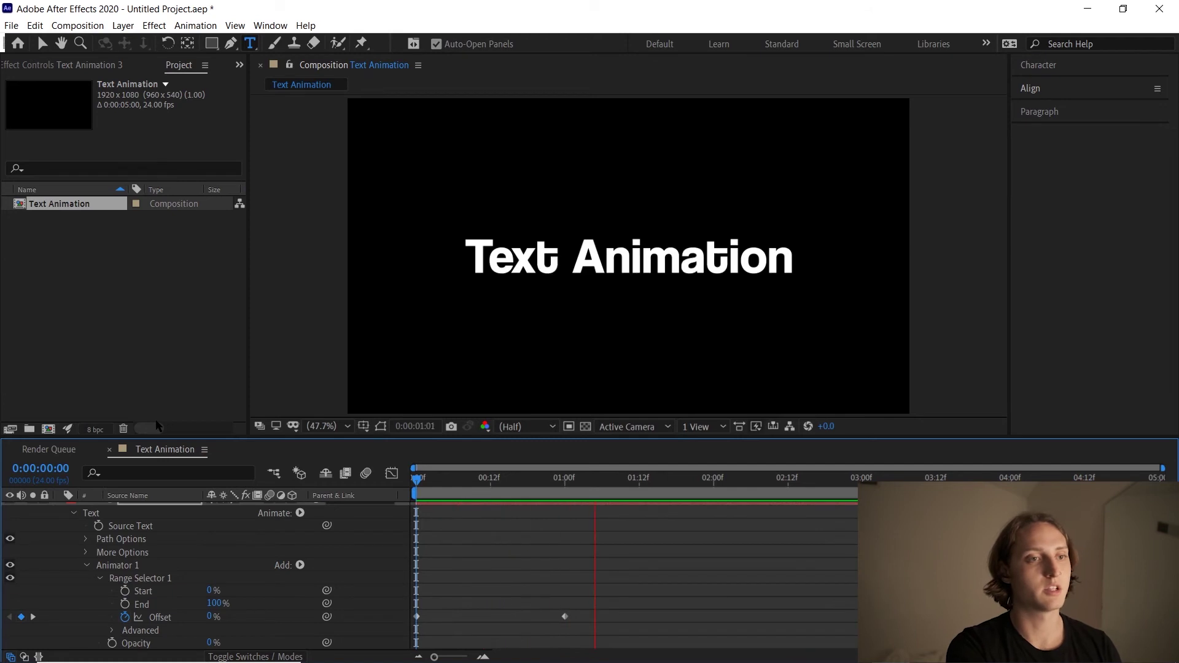
key(space)
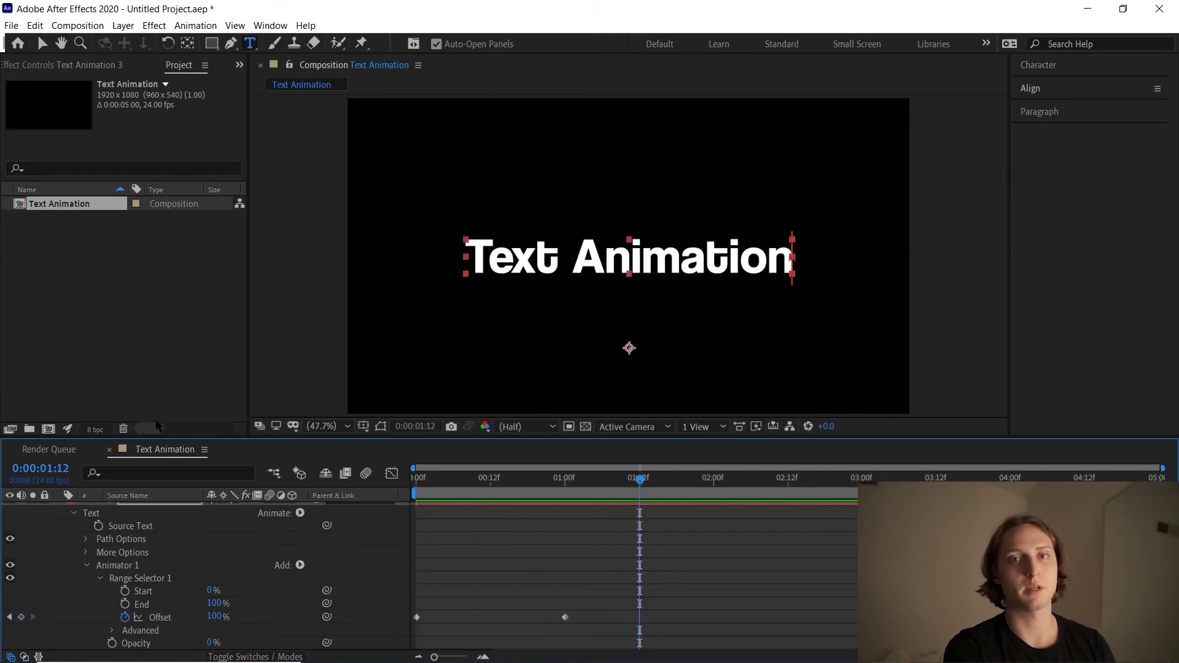
key(Home)
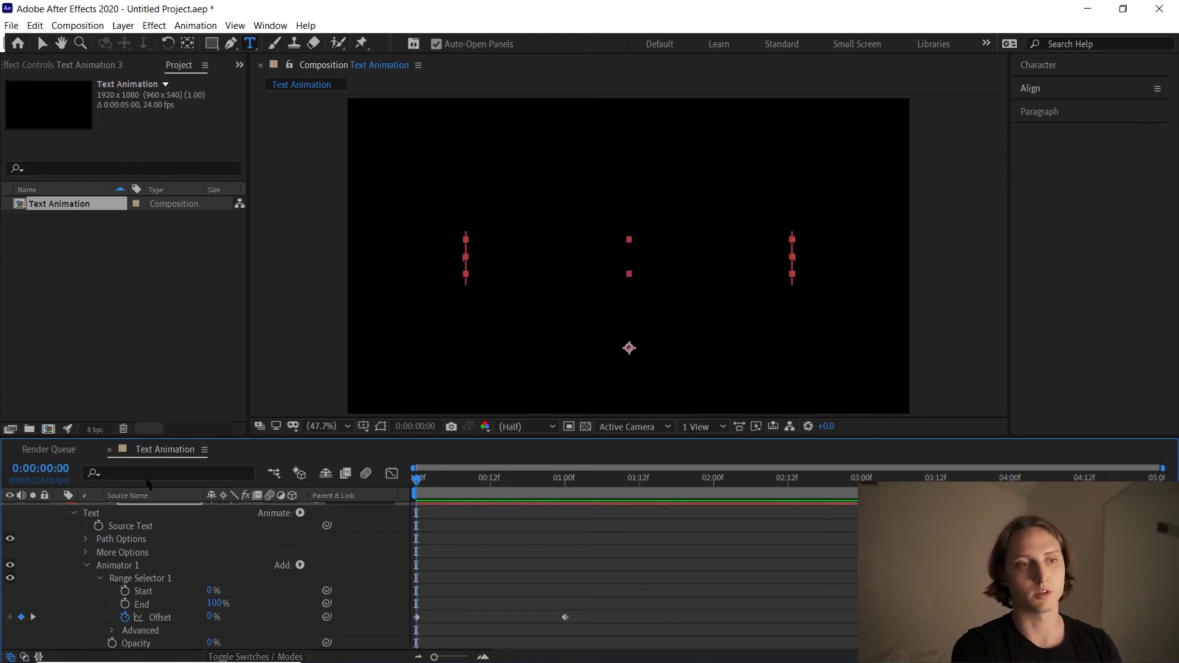
key(space)
key(space)
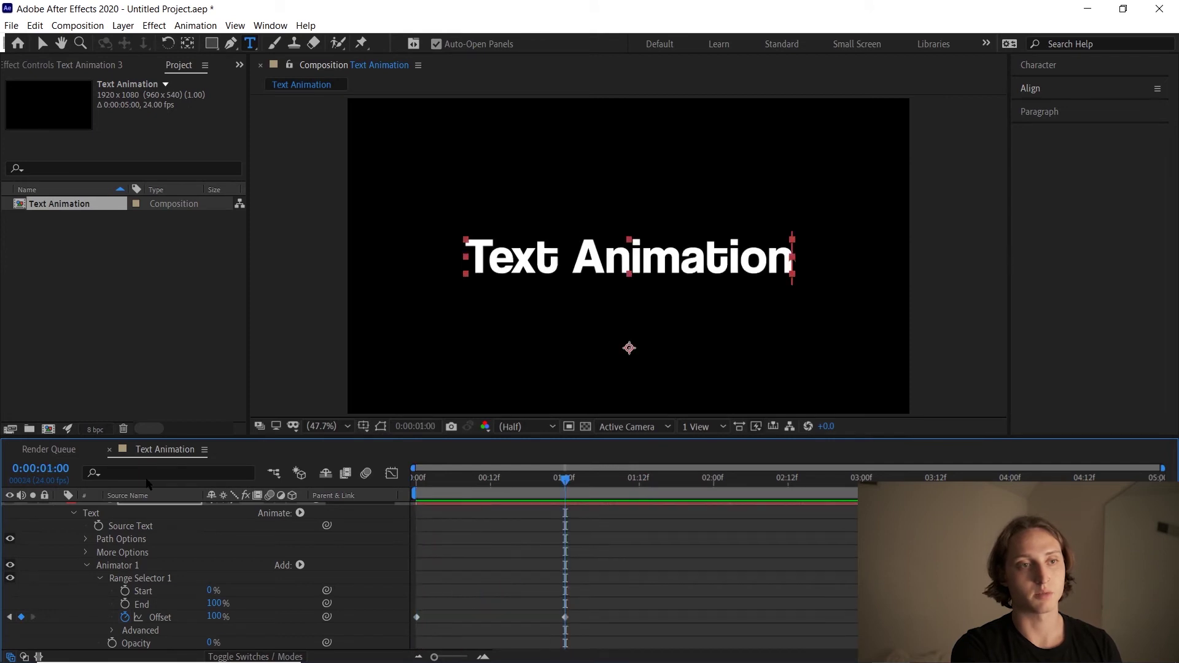
key(space)
key(space)
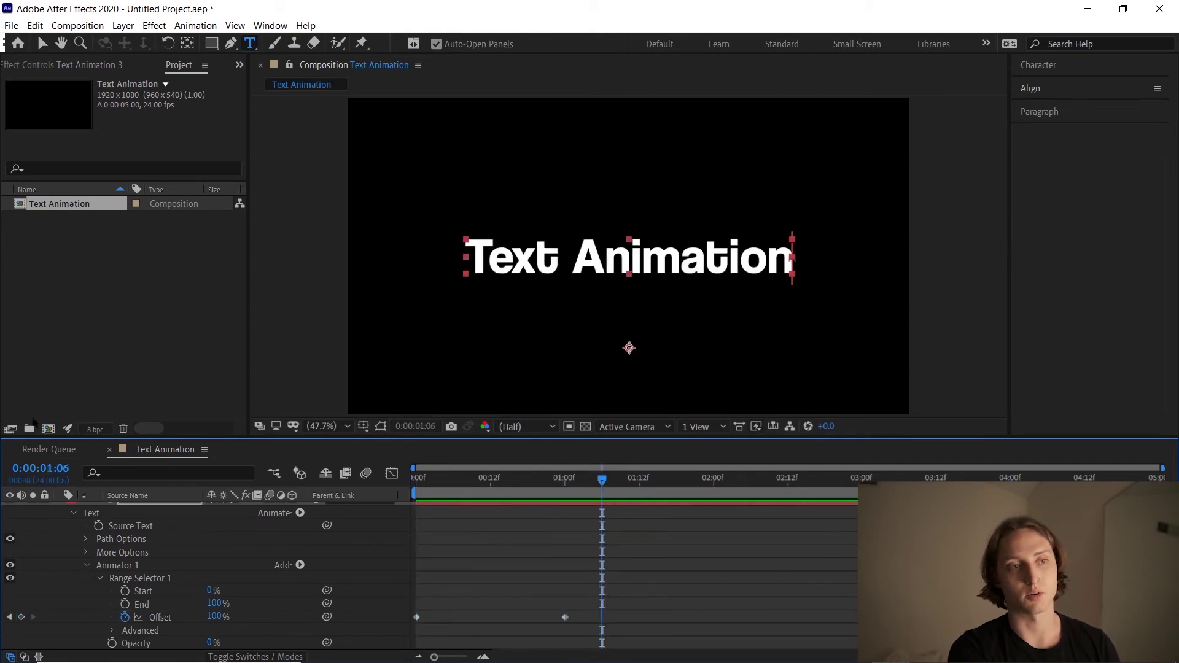
key(Home)
key(space)
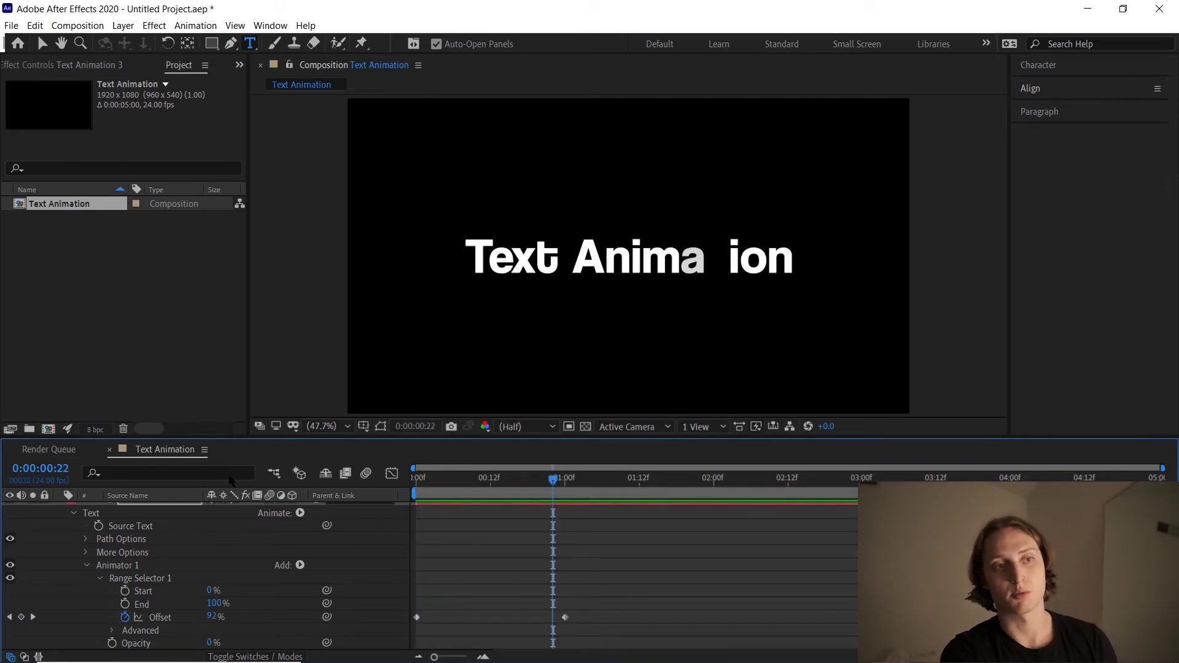
key(space)
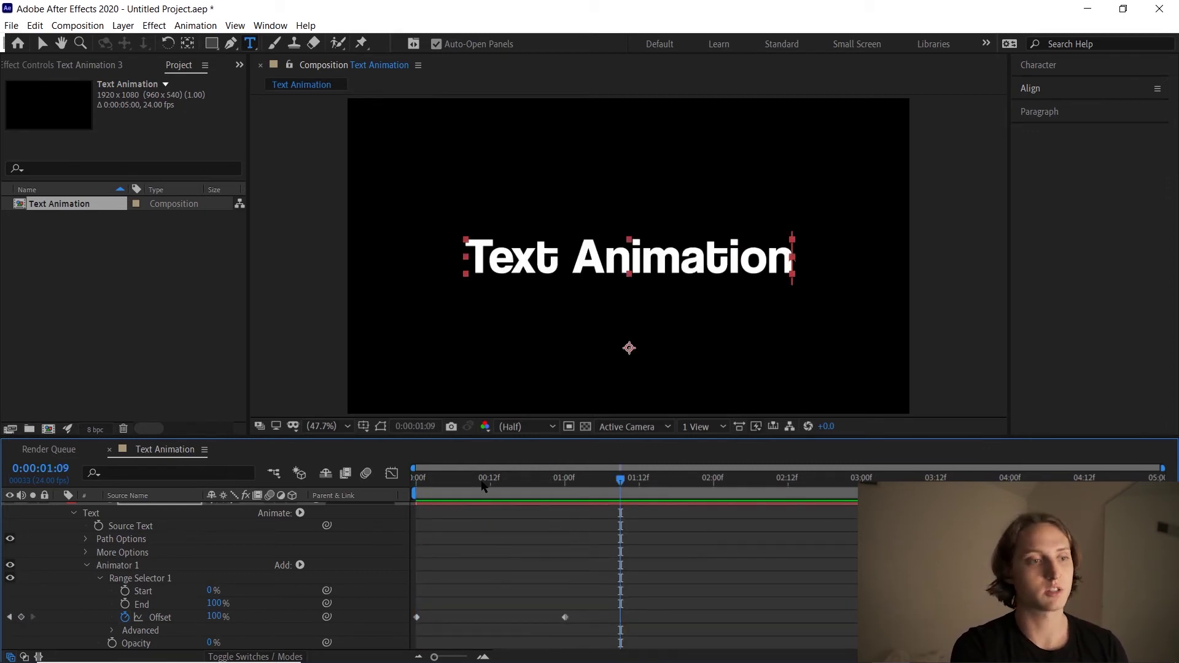
Set the Blur of Animator 1 on Text Animation 3 to 40.
scroll(296, 599, down, 2)
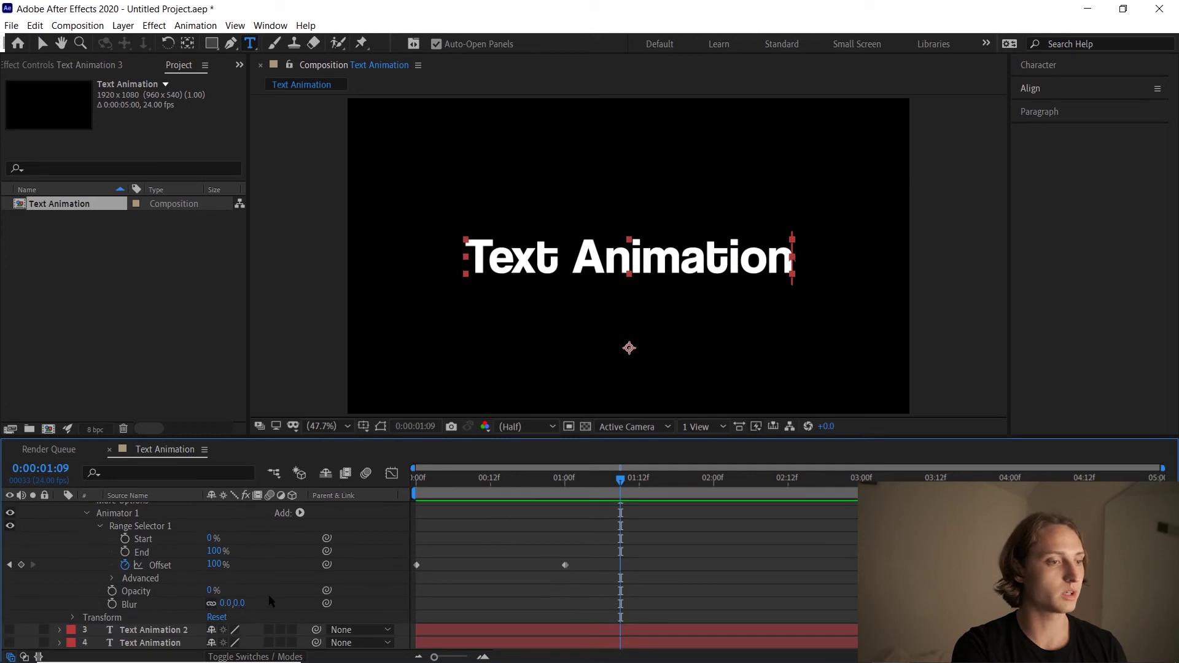
click(225, 603)
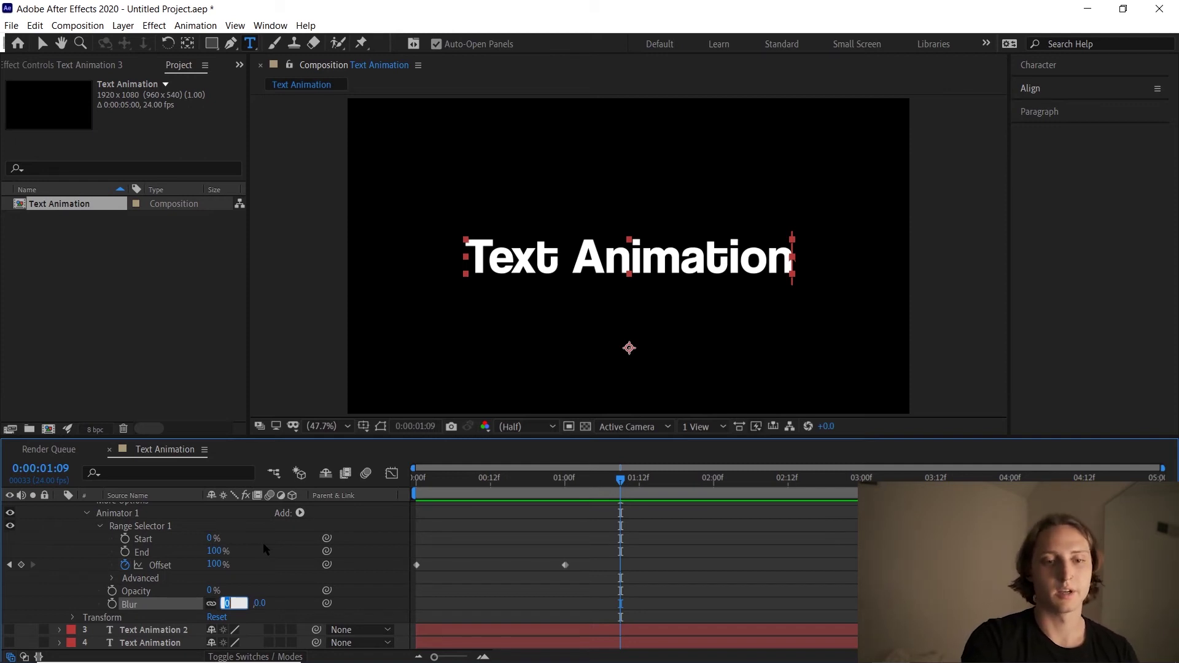
text(4)
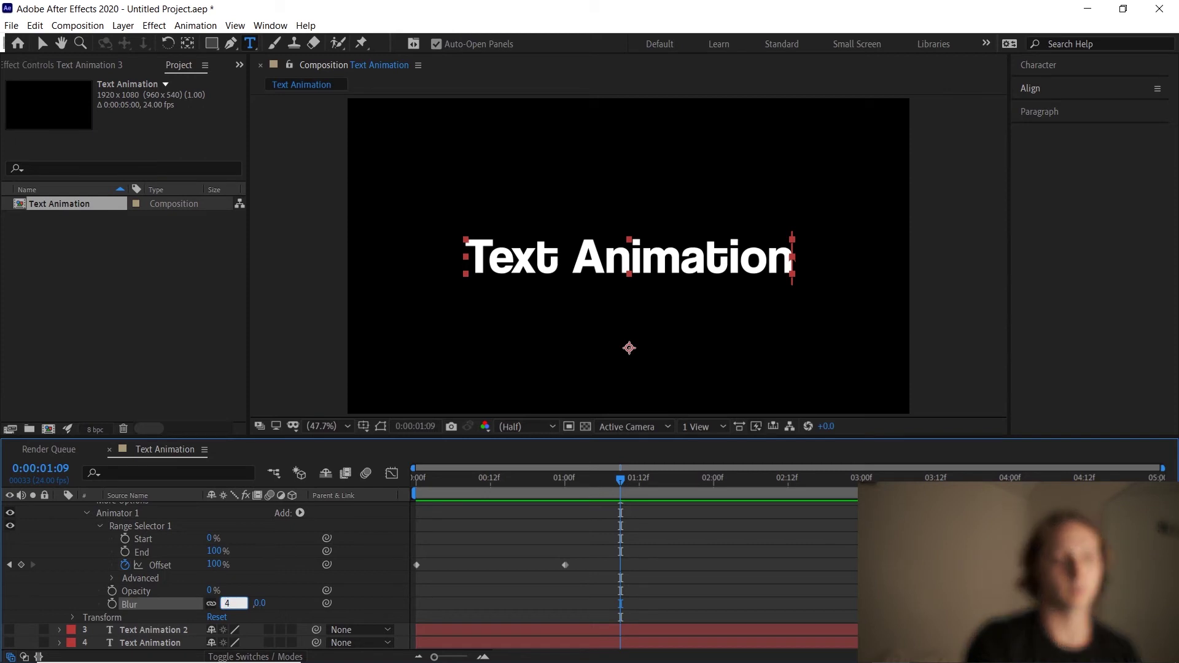
text(0)
key(Return)
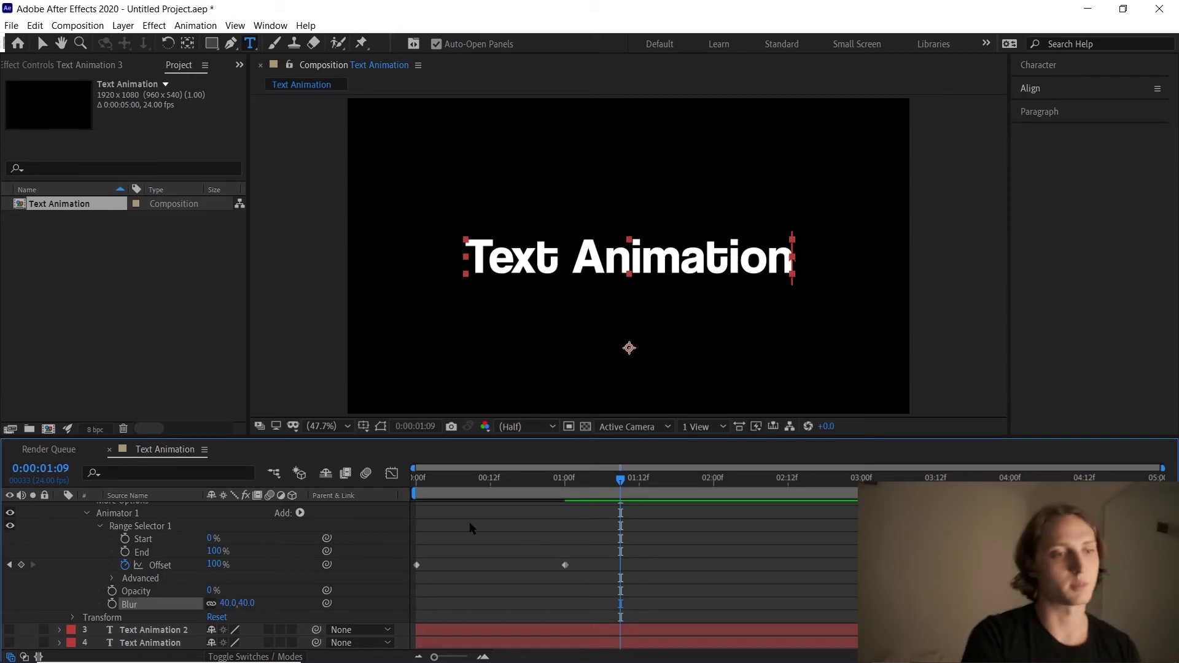
Play the blurred, randomized reveal of Text Animation 3 several times from the start.
key(Home)
key(space)
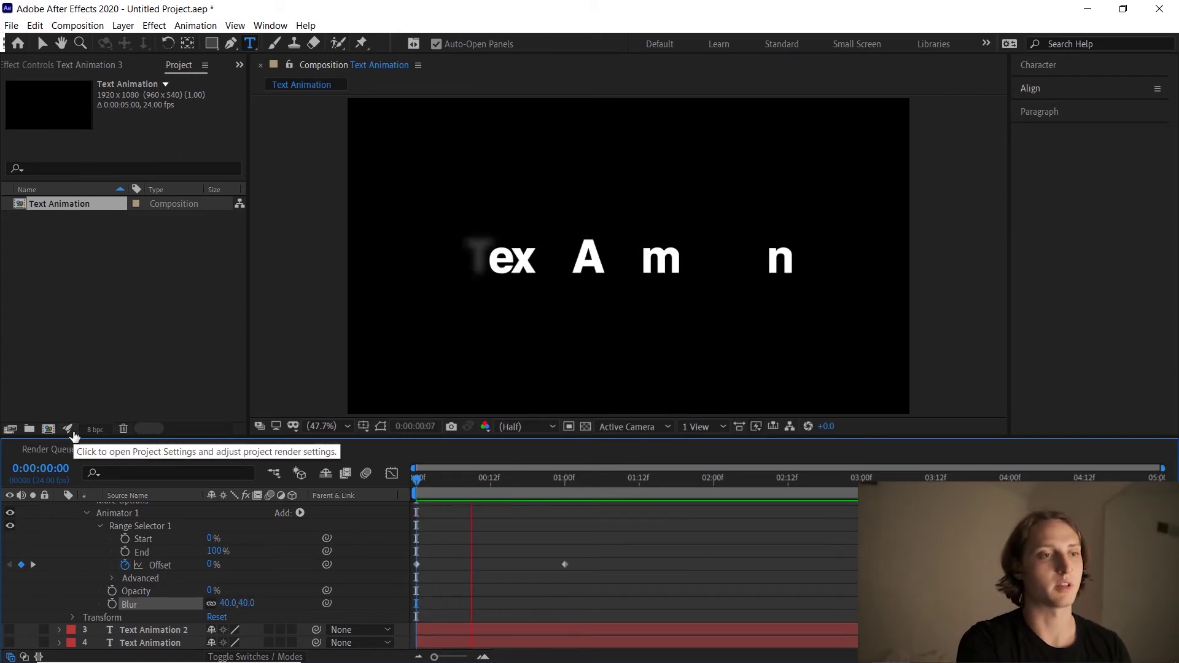
key(space)
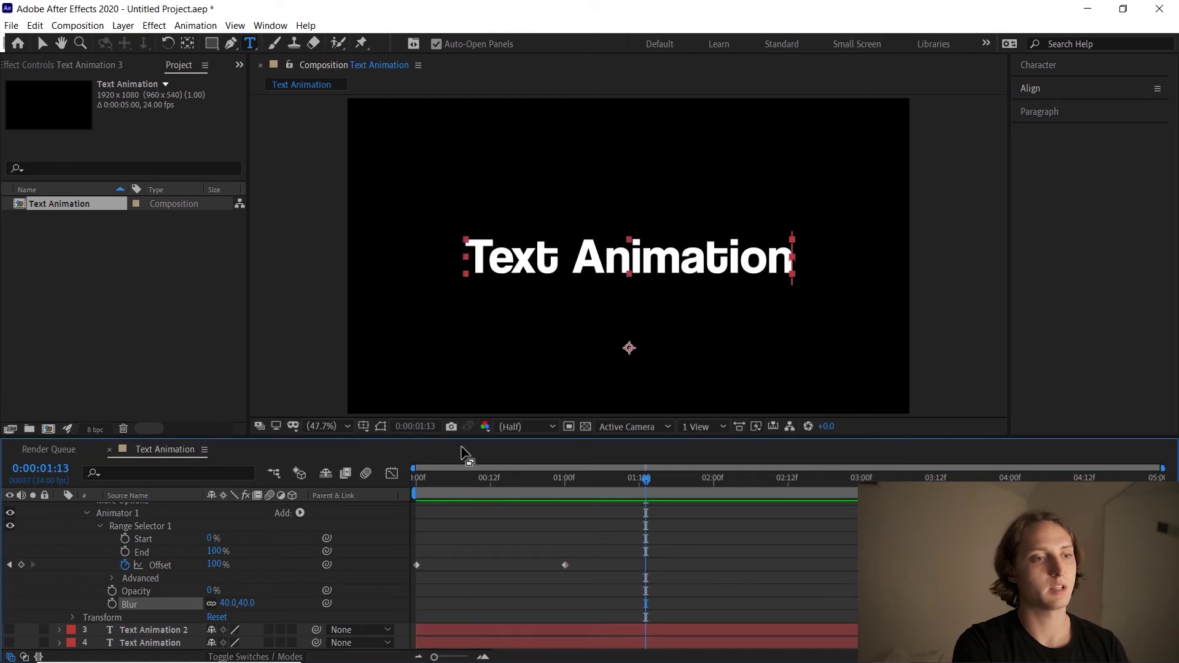
drag(464, 474, 276, 243)
key(space)
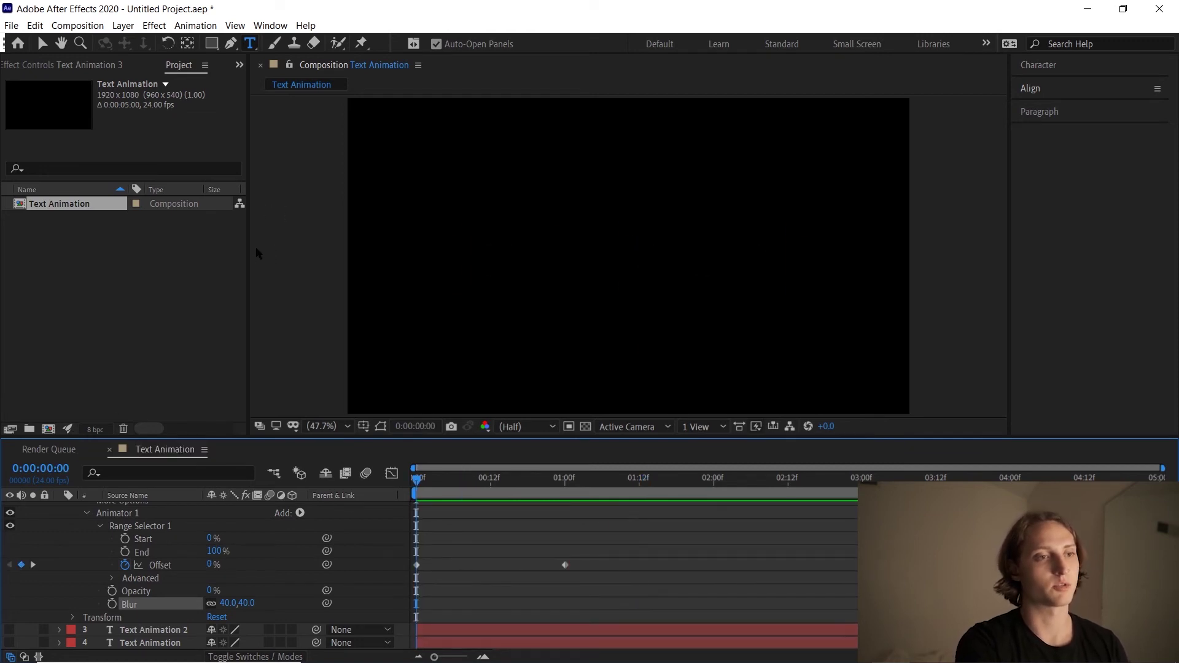
key(space)
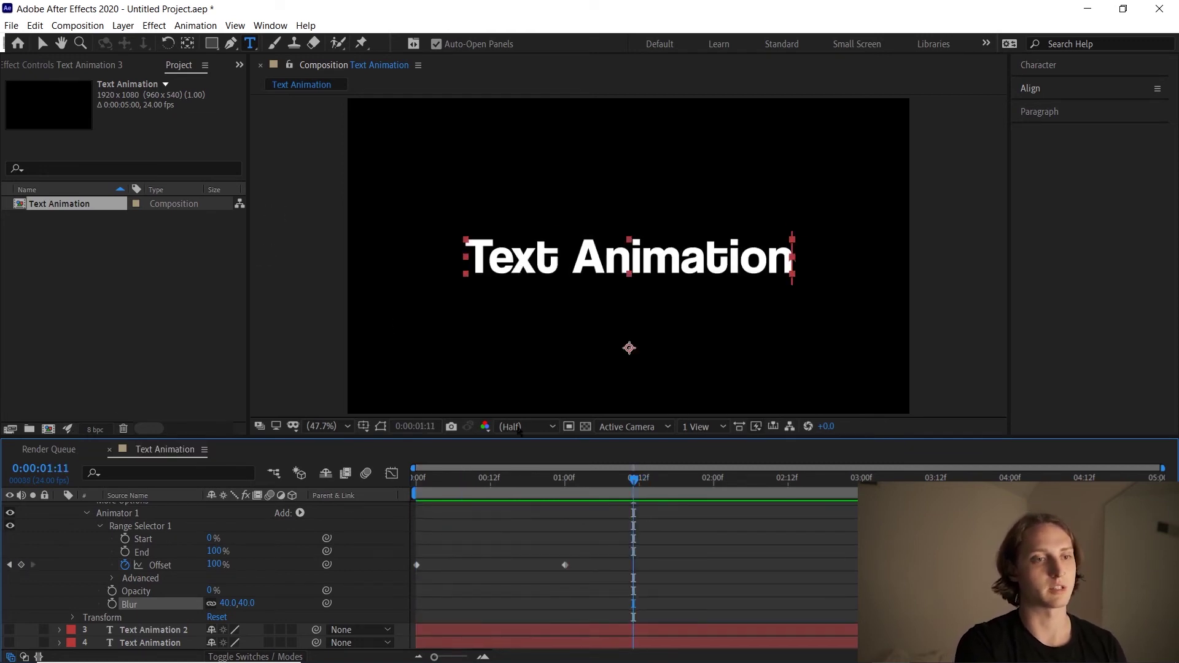
drag(519, 482, 411, 478)
key(space)
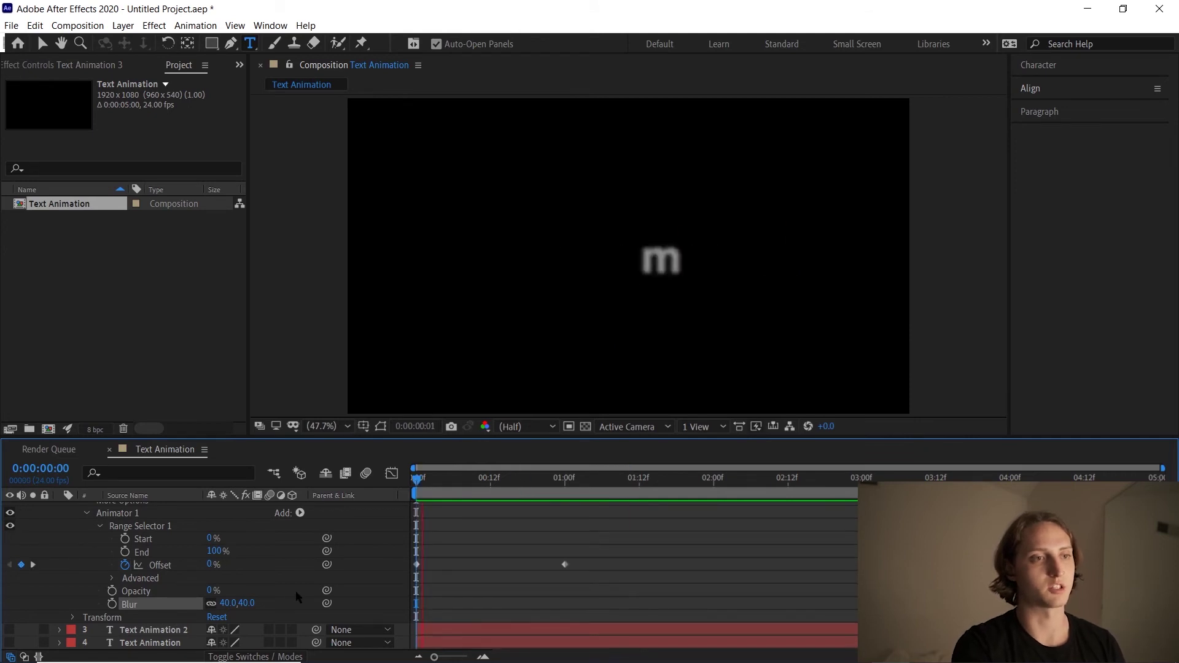
key(space)
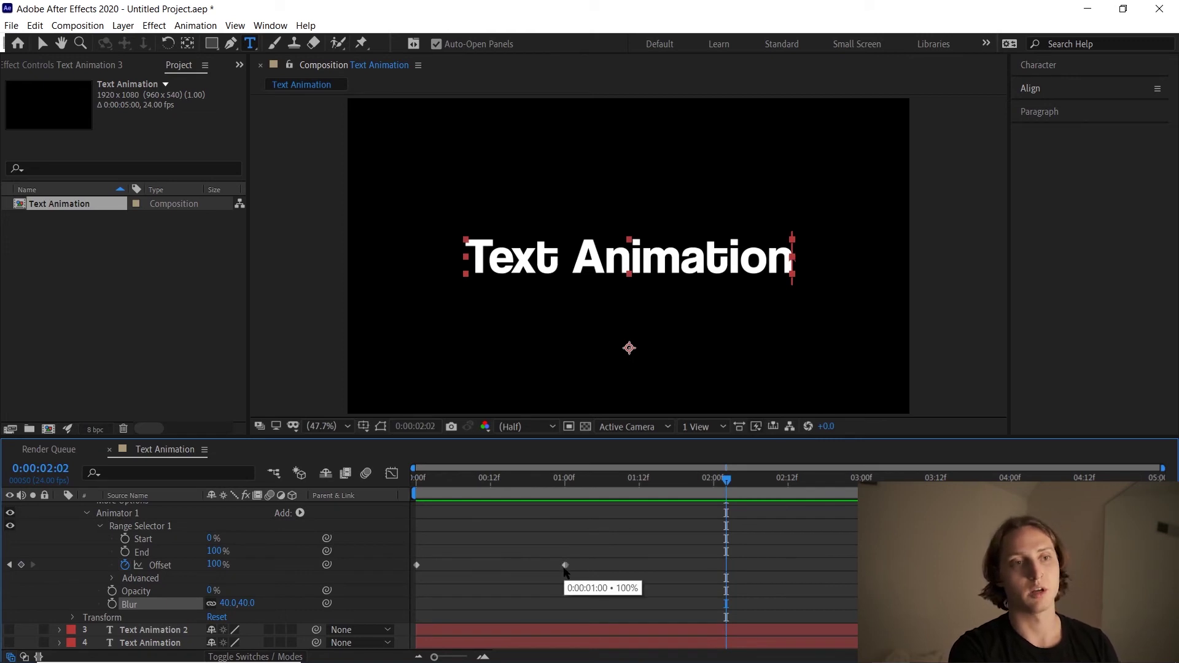
Move the ending Offset keyframe of Text Animation 3 earlier to about 0:00:00:11 and preview the faster reveal.
drag(565, 571, 482, 569)
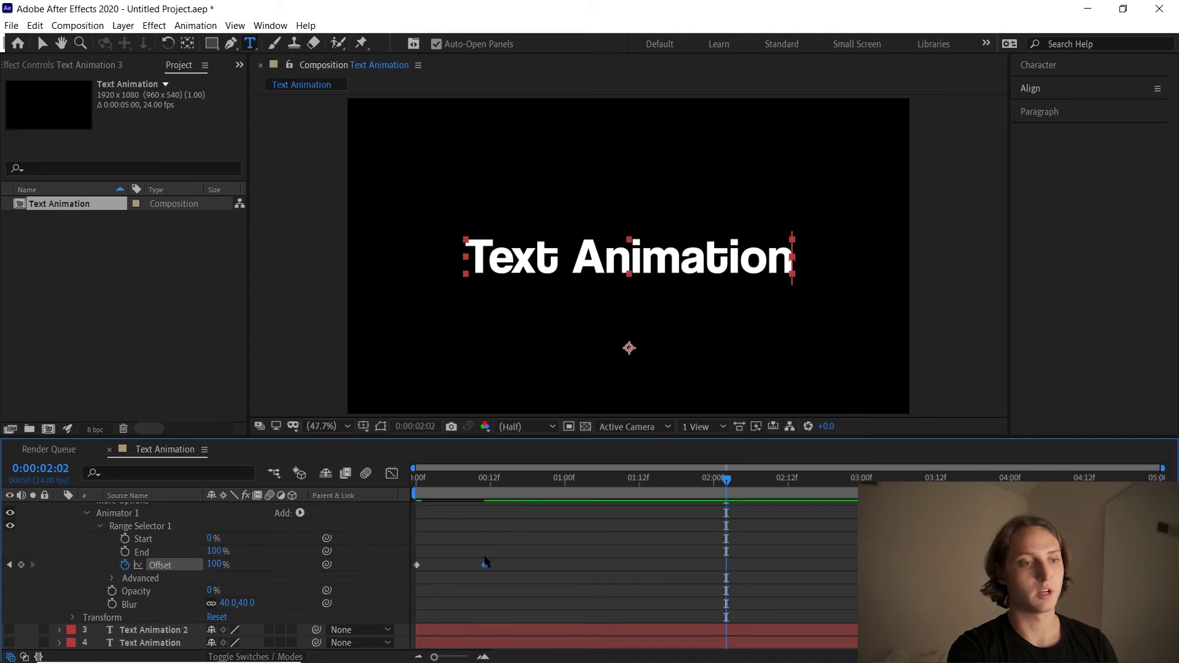
key(Home)
key(space)
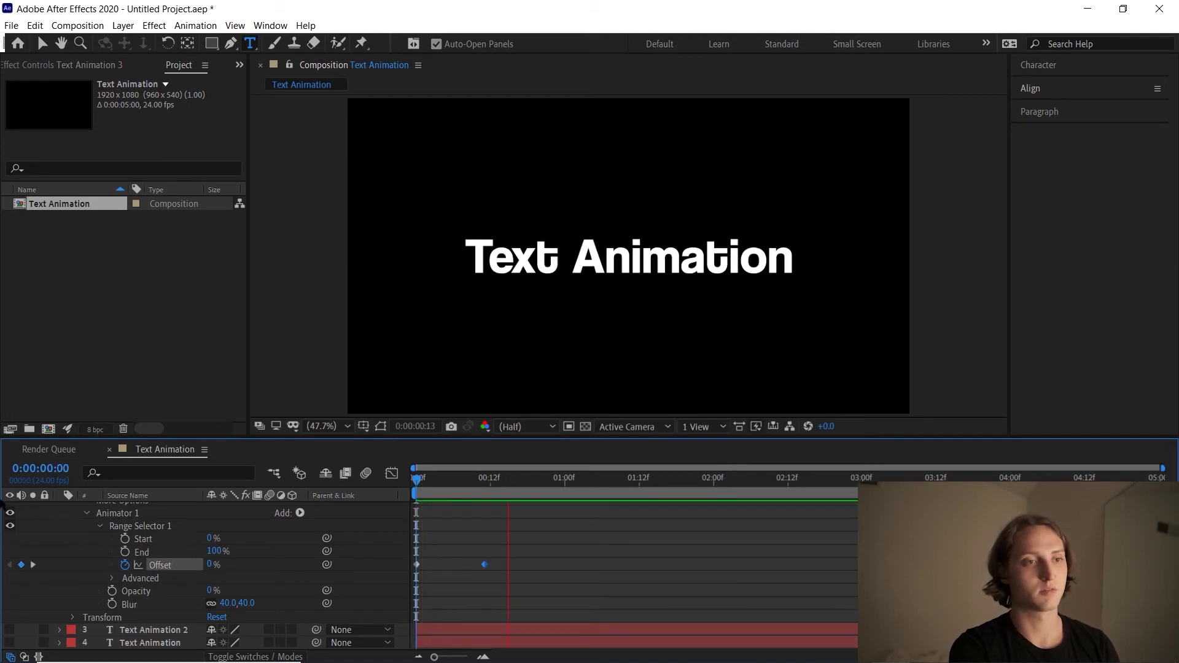
key(space)
Move the ending Offset keyframe of Text Animation 3 out to about 0:00:02:14 and preview the slower reveal.
drag(486, 572, 801, 571)
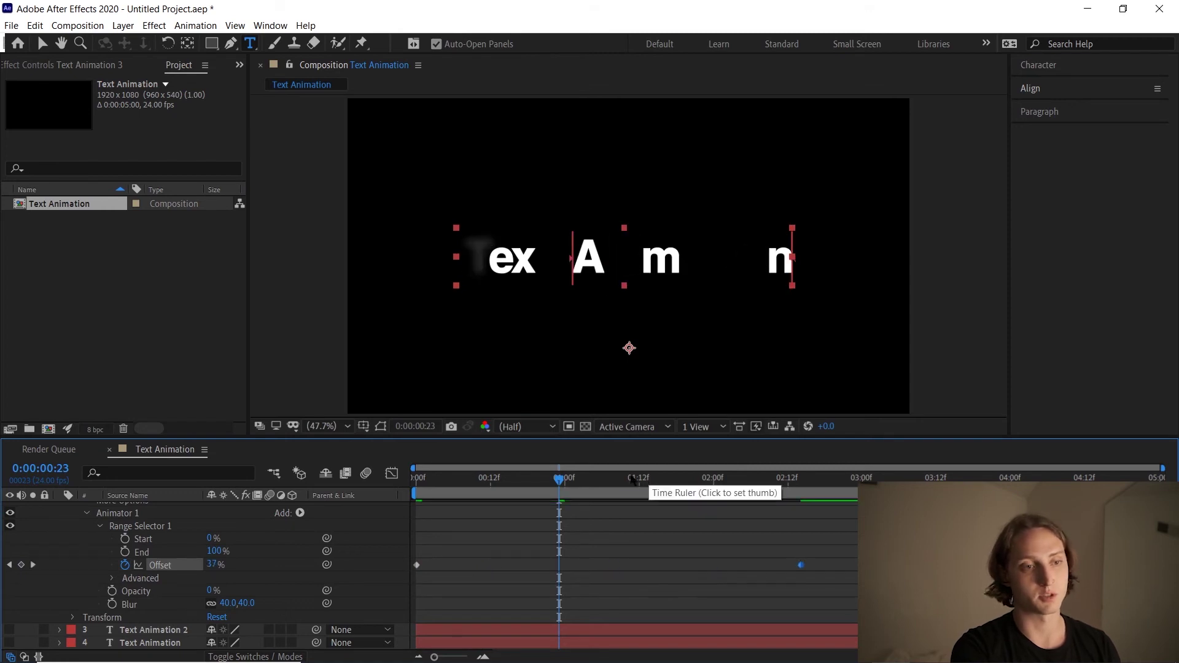
key(Home)
key(space)
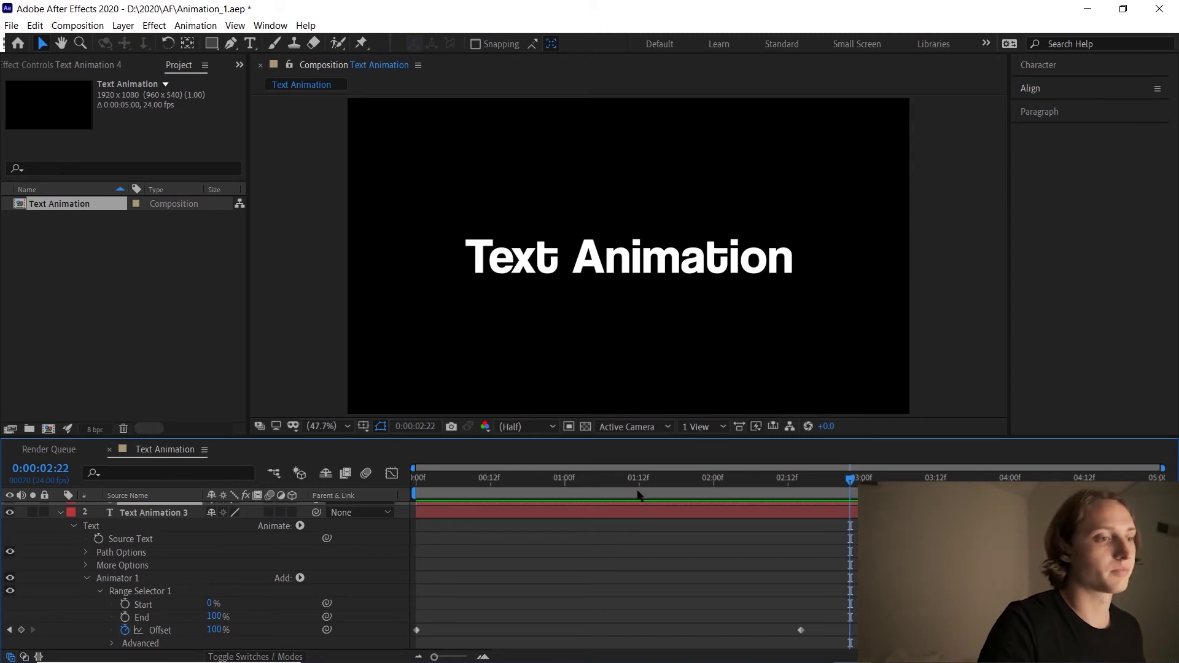
Collapse and hide the Text Animation 3 layer, and select Text Animation 4 and make it visible.
click(101, 515)
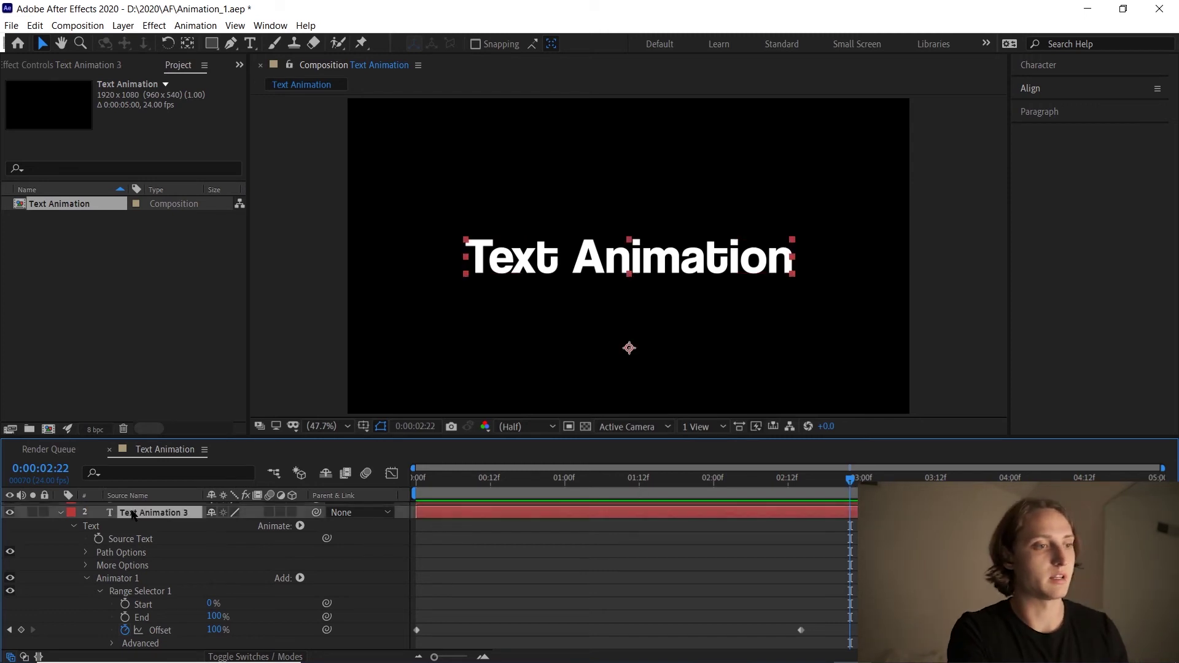
click(61, 514)
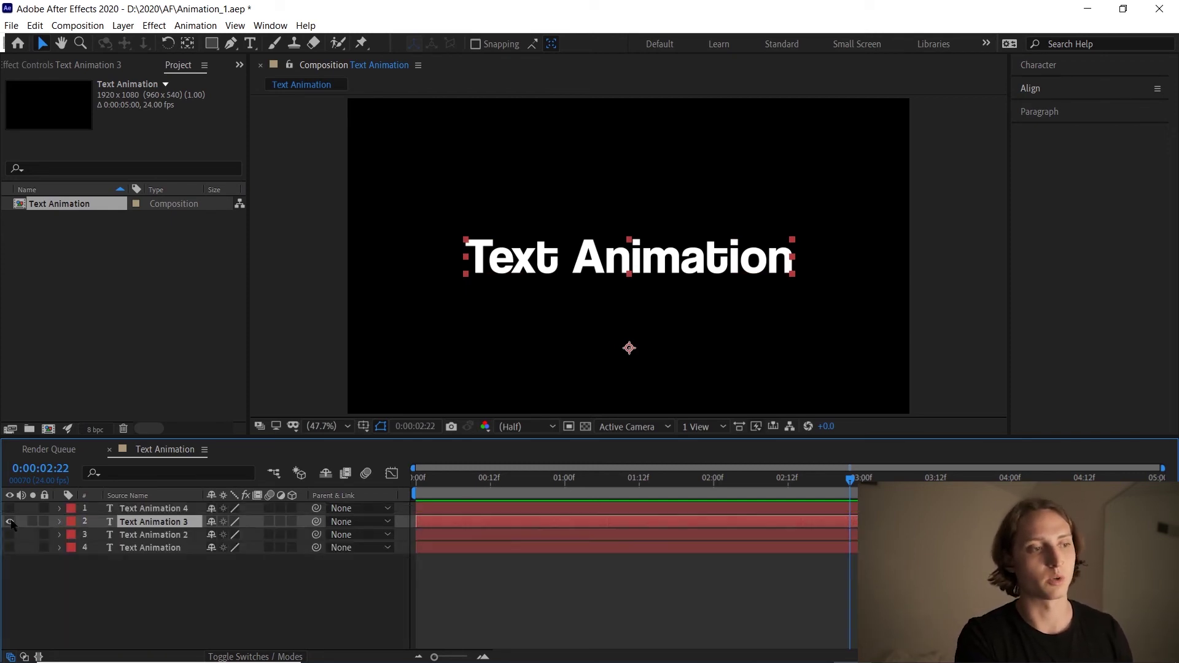
click(10, 522)
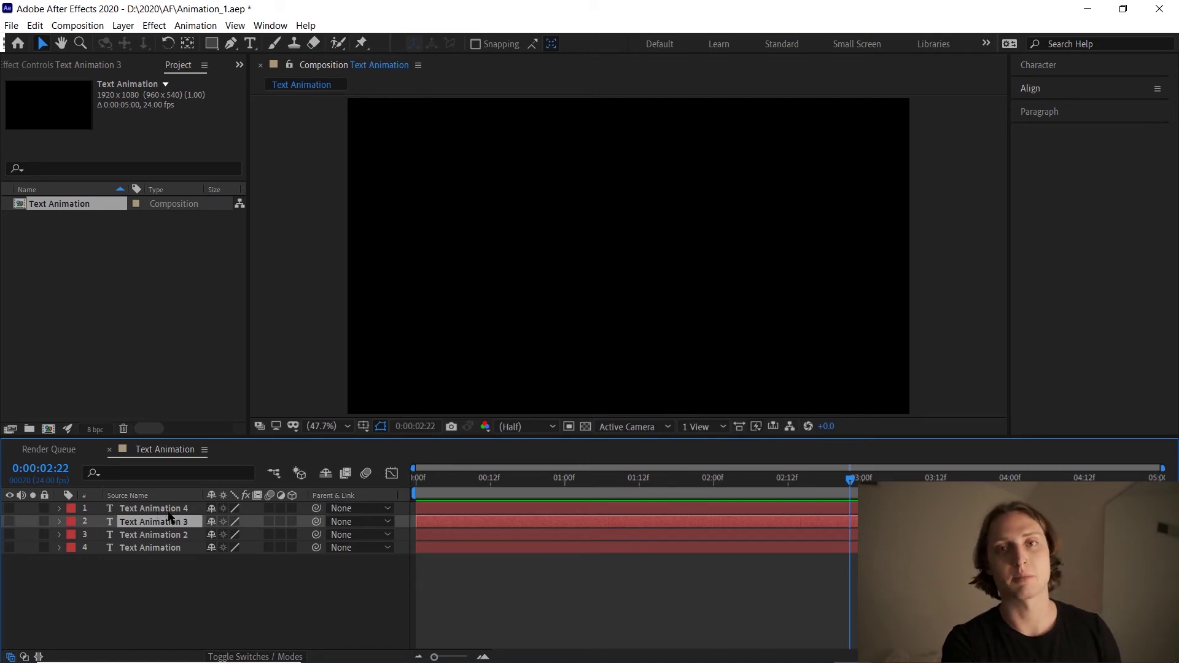
click(170, 511)
click(10, 508)
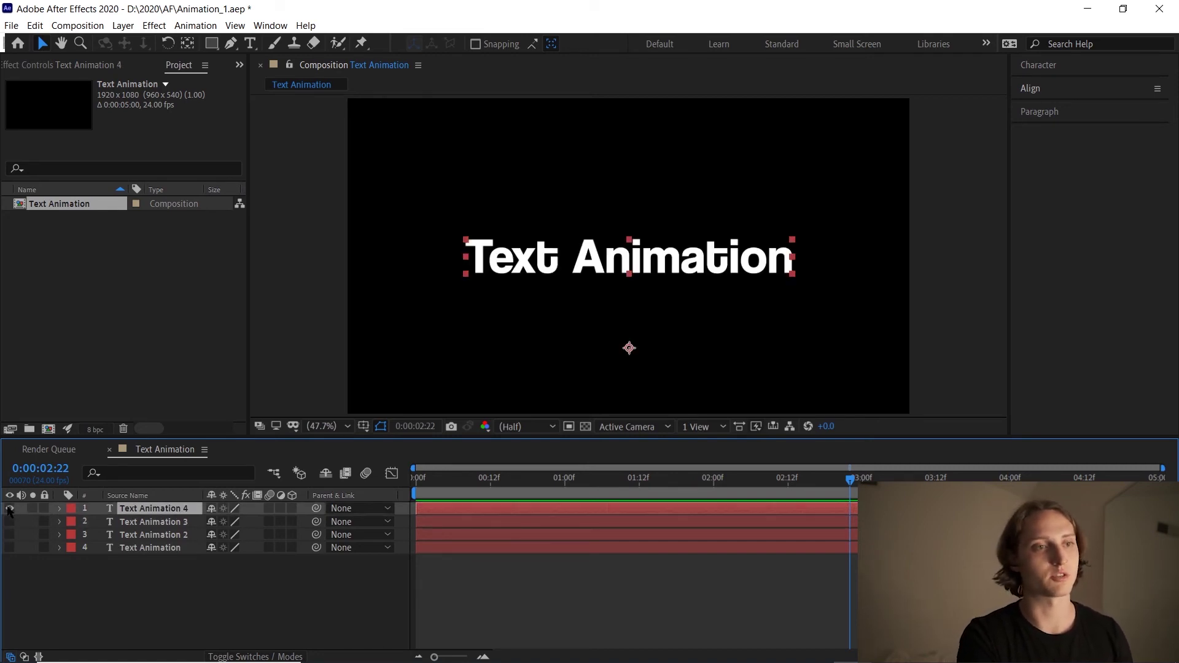
Return the playhead to the start and draw a rectangular mask closely around the title on Text Animation 4.
click(460, 486)
drag(443, 486, 417, 488)
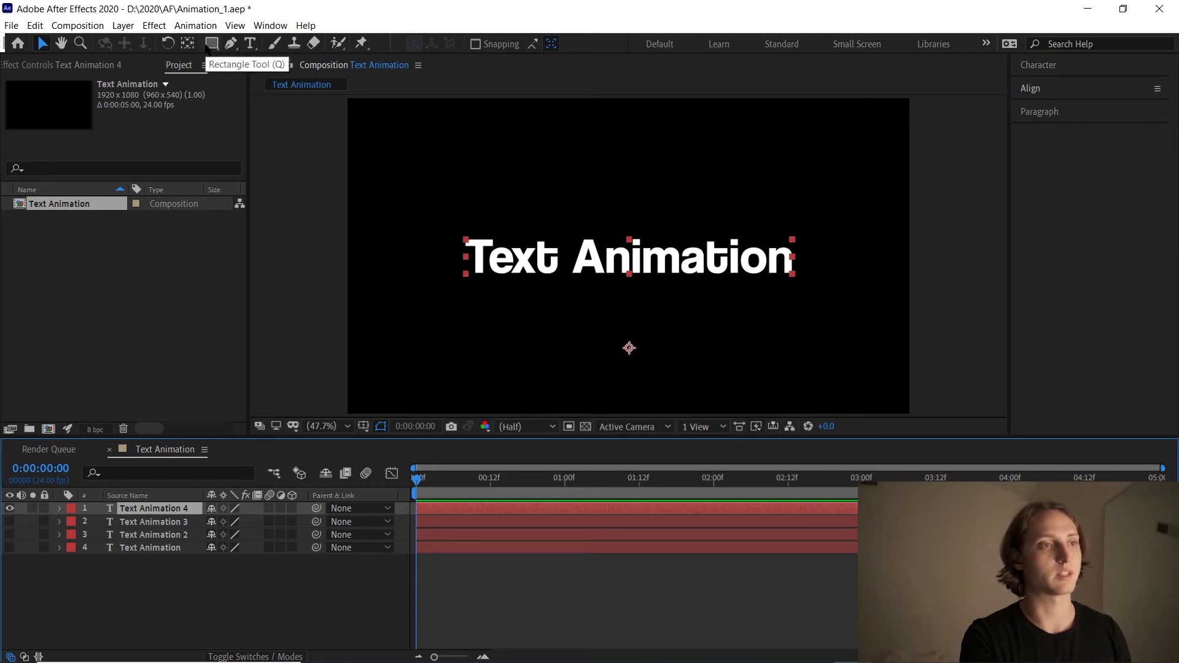
key(q)
drag(452, 229, 802, 277)
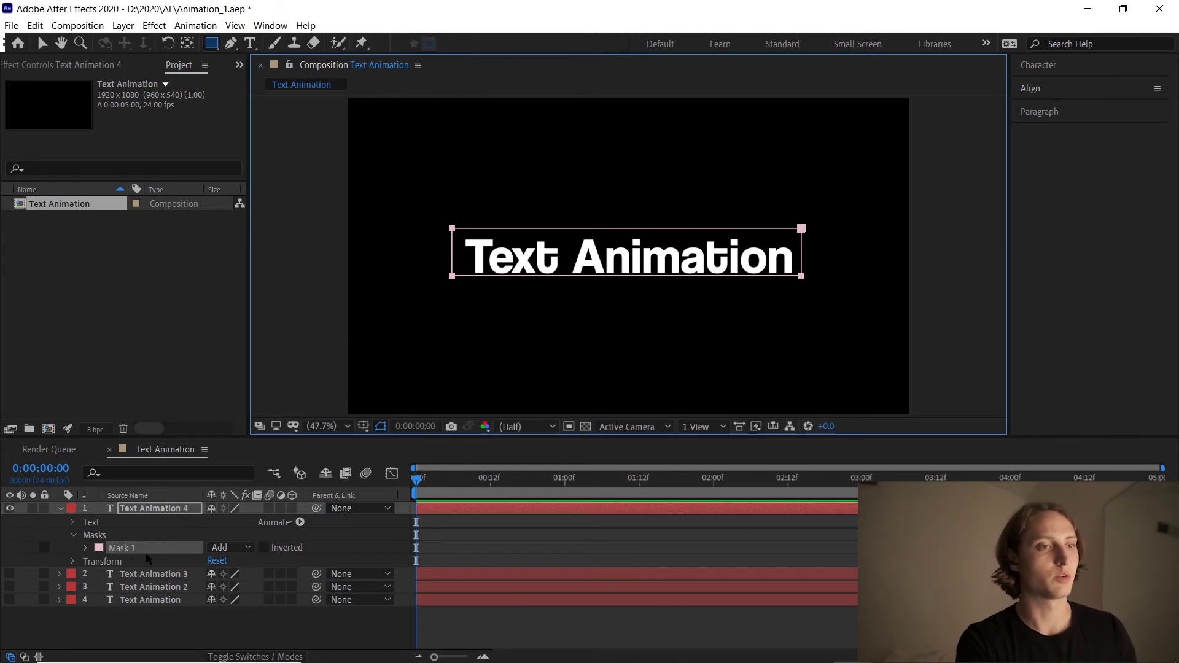
Add a Position animator to Text Animation 4 and set its position to 0.0, 170.0 so the title sits below the mask.
click(144, 509)
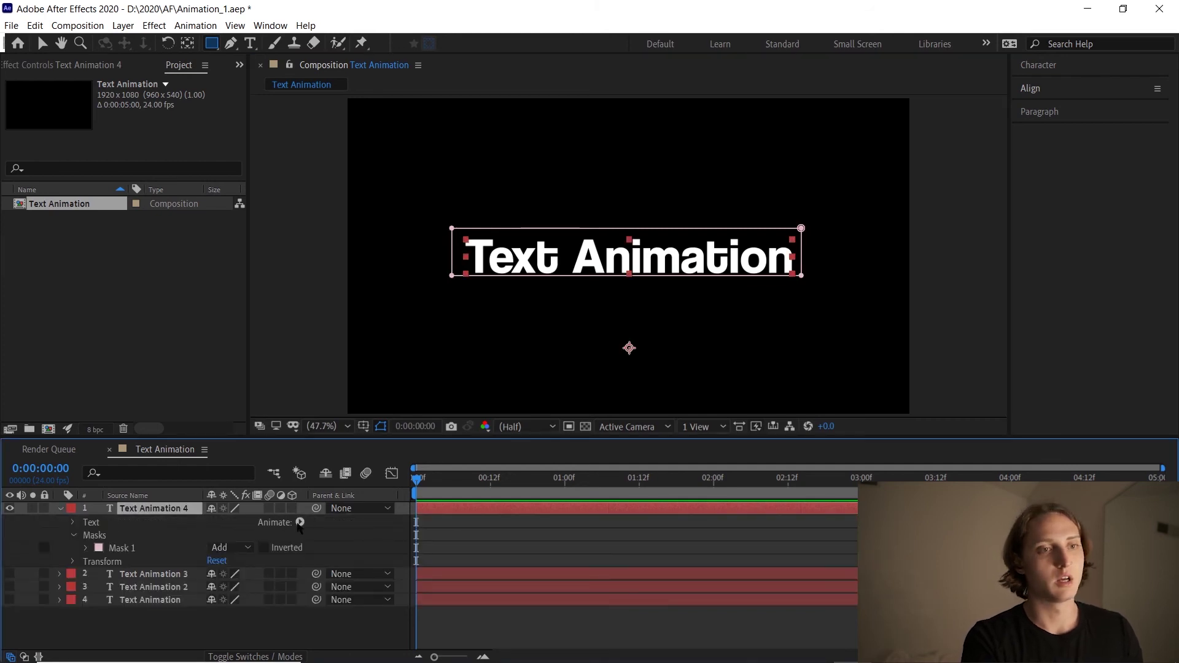
click(300, 523)
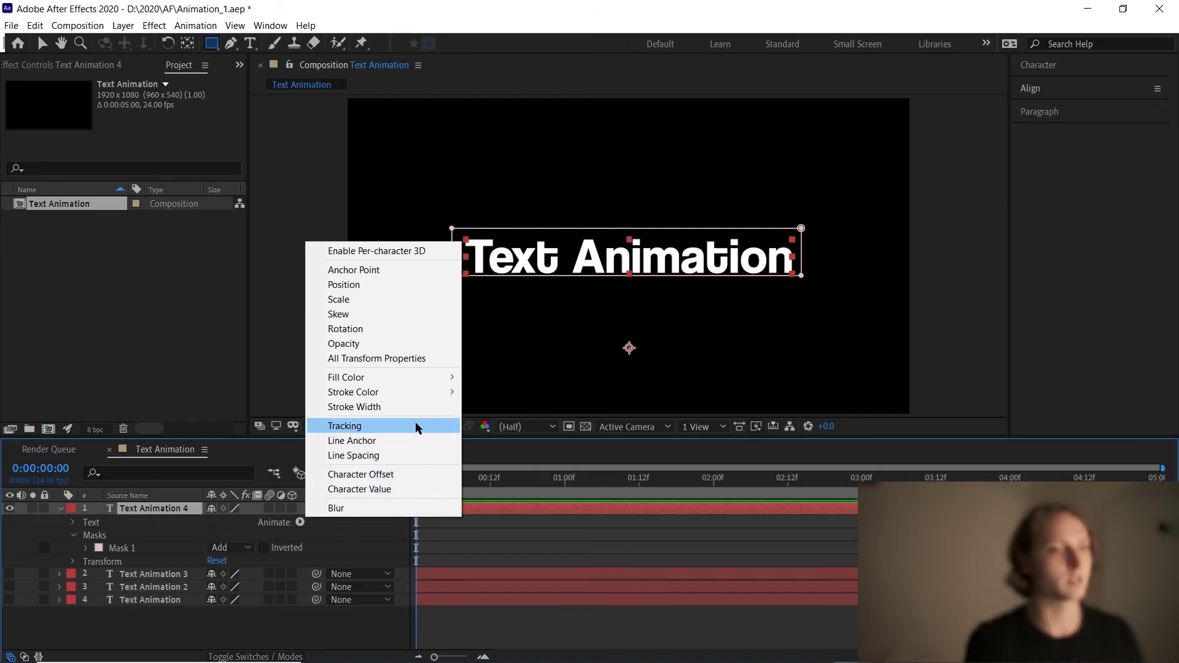
click(380, 285)
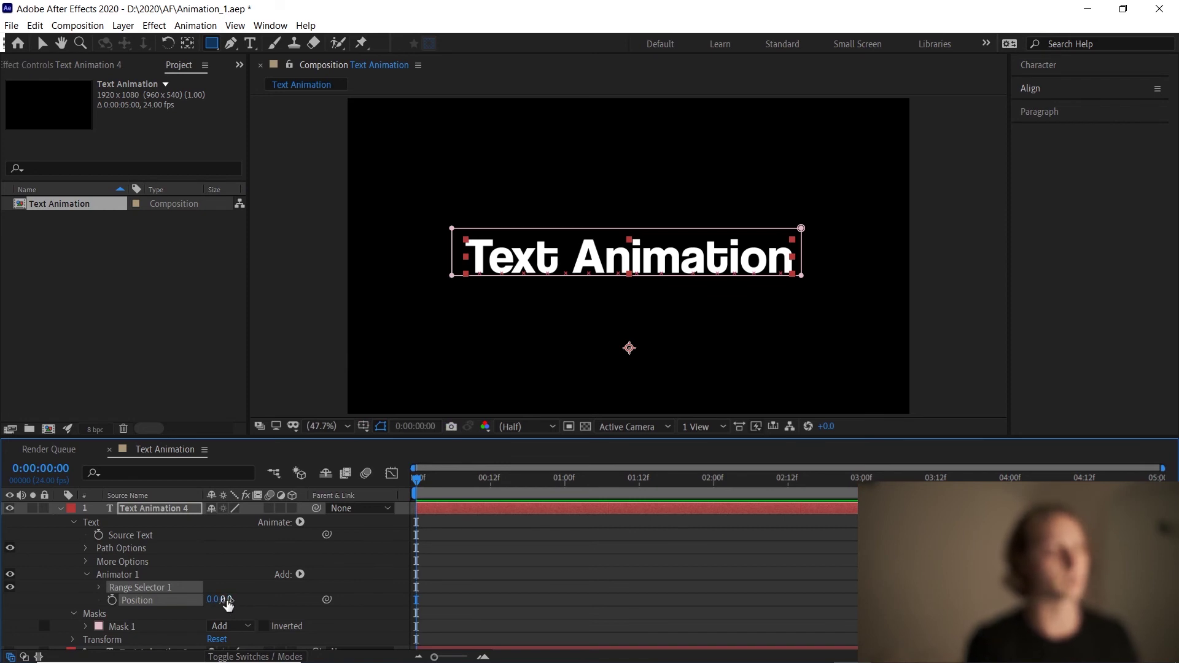
key(F2)
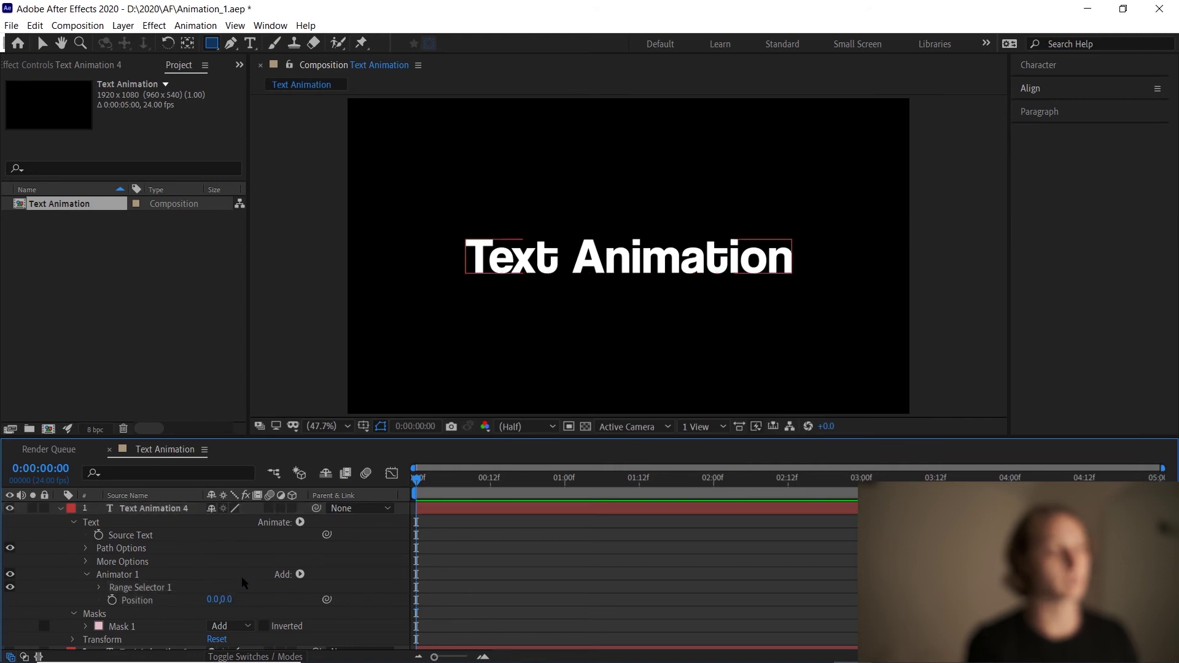
drag(231, 602, 346, 599)
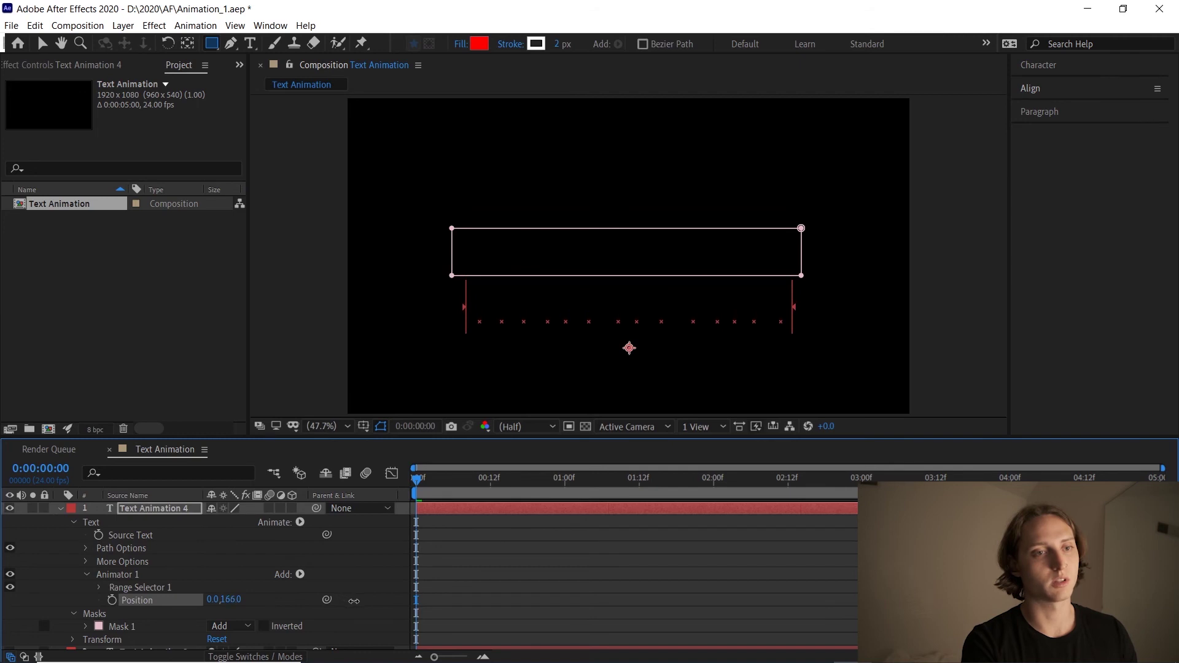
drag(354, 602, 351, 602)
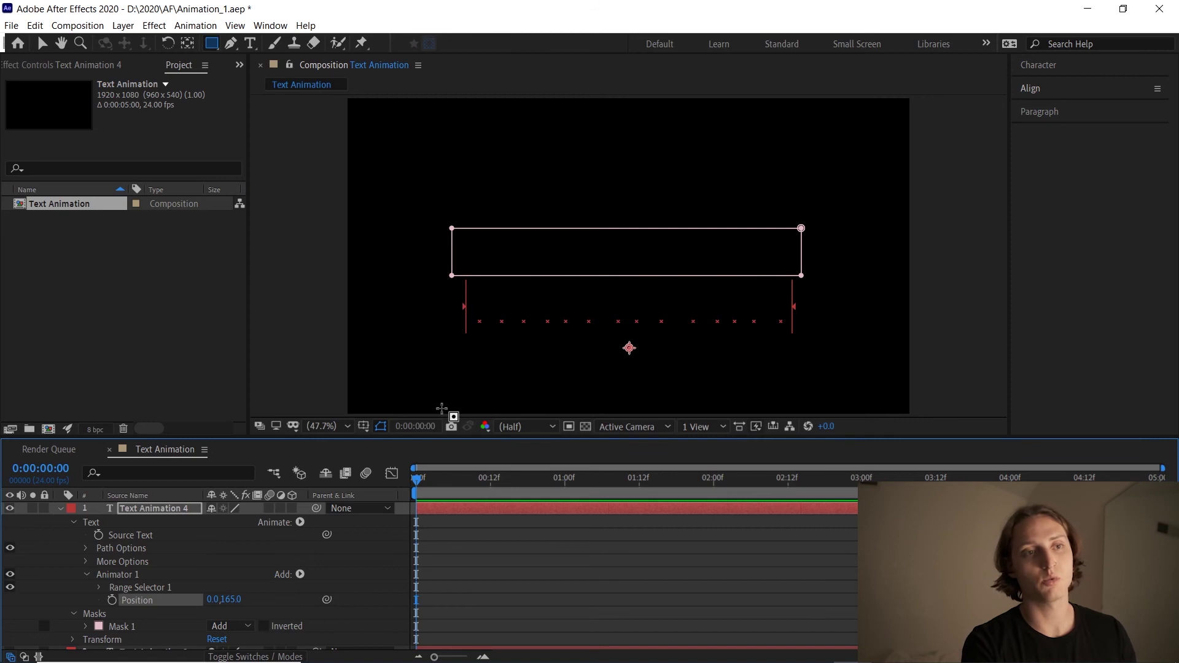
mouse_move(226, 601)
mouse_down()
mouse_move(125, 605)
mouse_move(221, 600)
mouse_up()
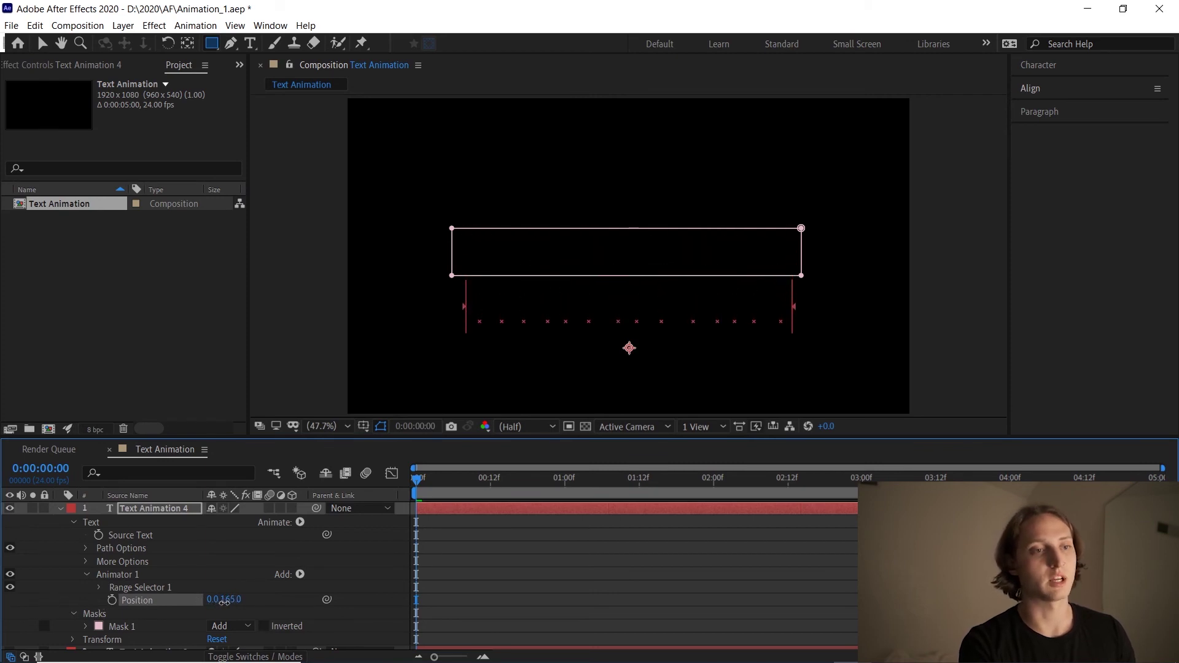
mouse_move(224, 602)
mouse_down()
mouse_move(136, 607)
mouse_move(226, 601)
mouse_up()
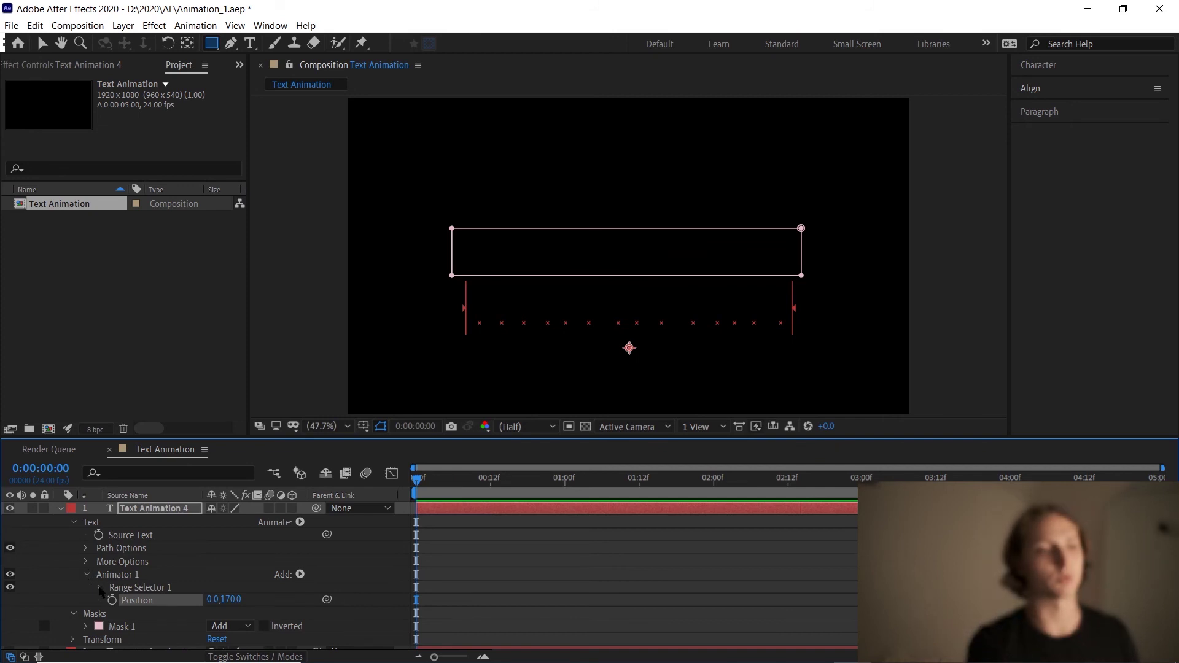
Expand Range Selector 1 on Text Animation 4 and keyframe its Offset at -100% at the start of the timeline.
click(99, 588)
scroll(166, 593, down, 3)
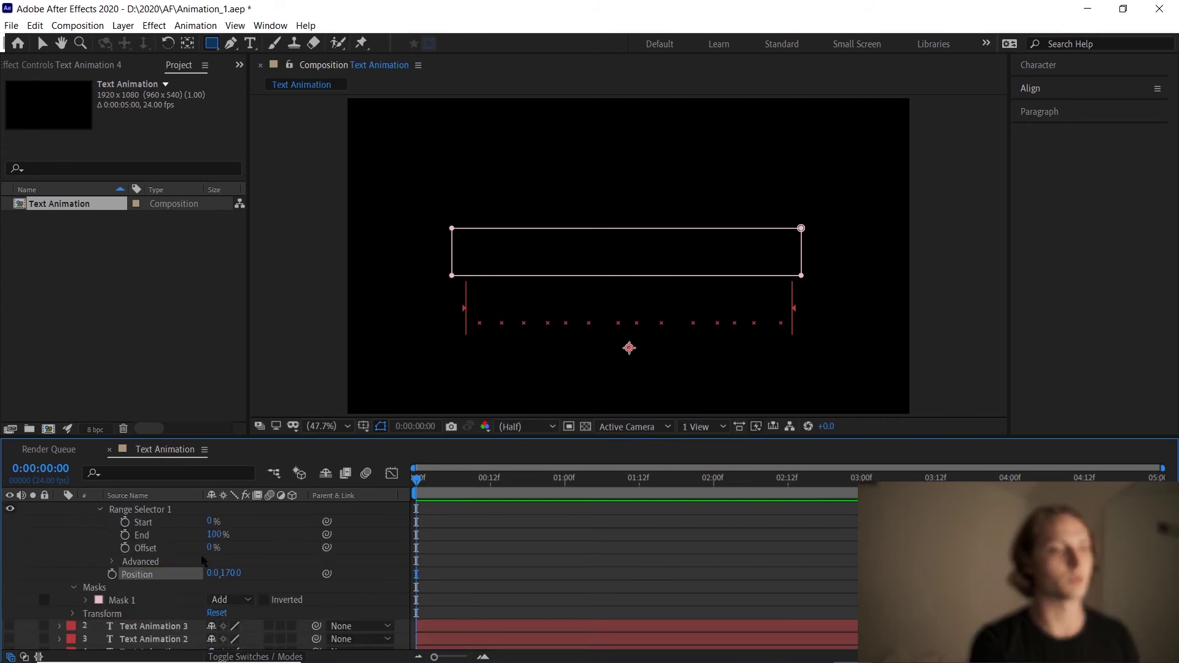
click(165, 550)
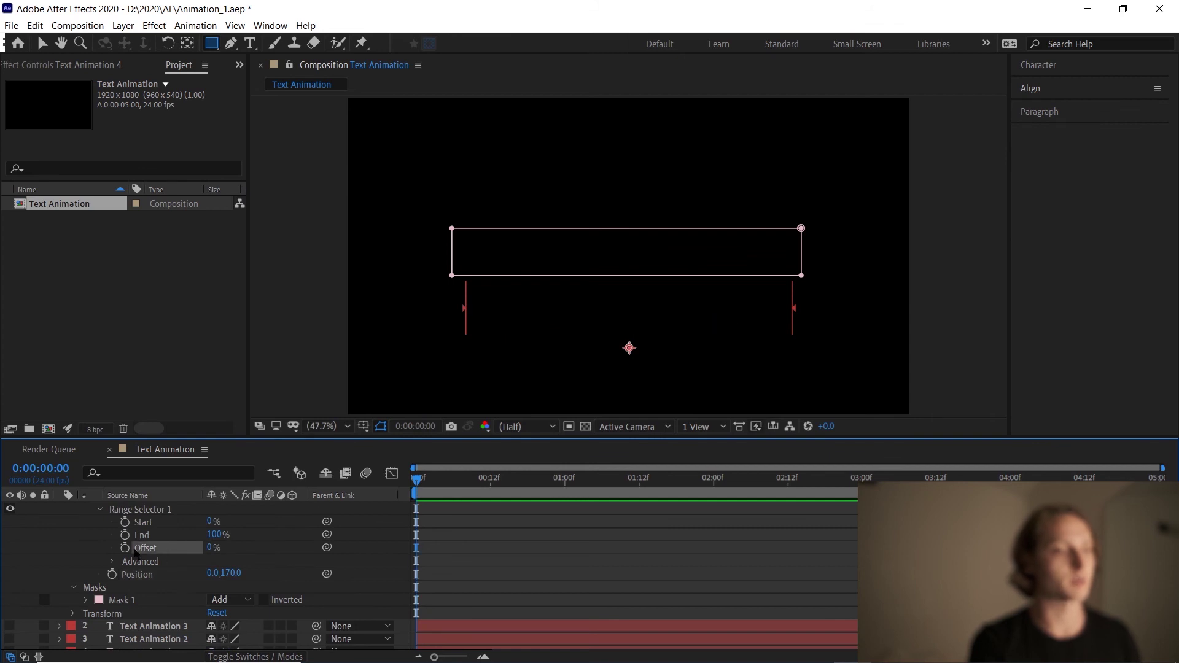
click(125, 548)
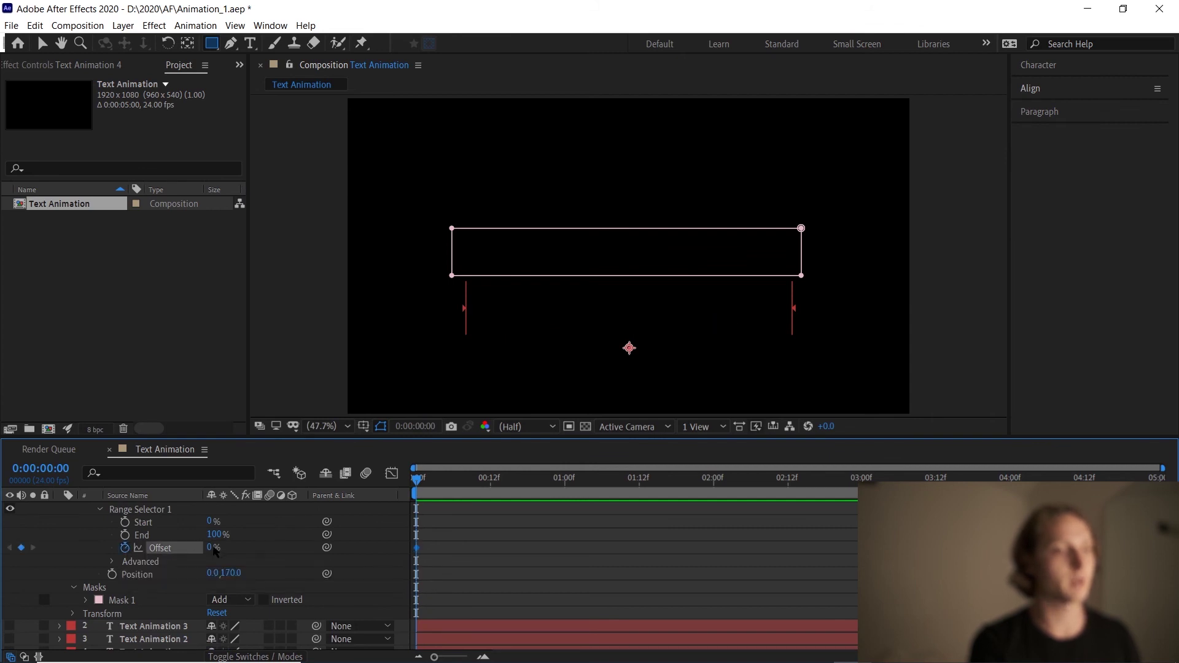
click(210, 548)
text(-100)
key(Return)
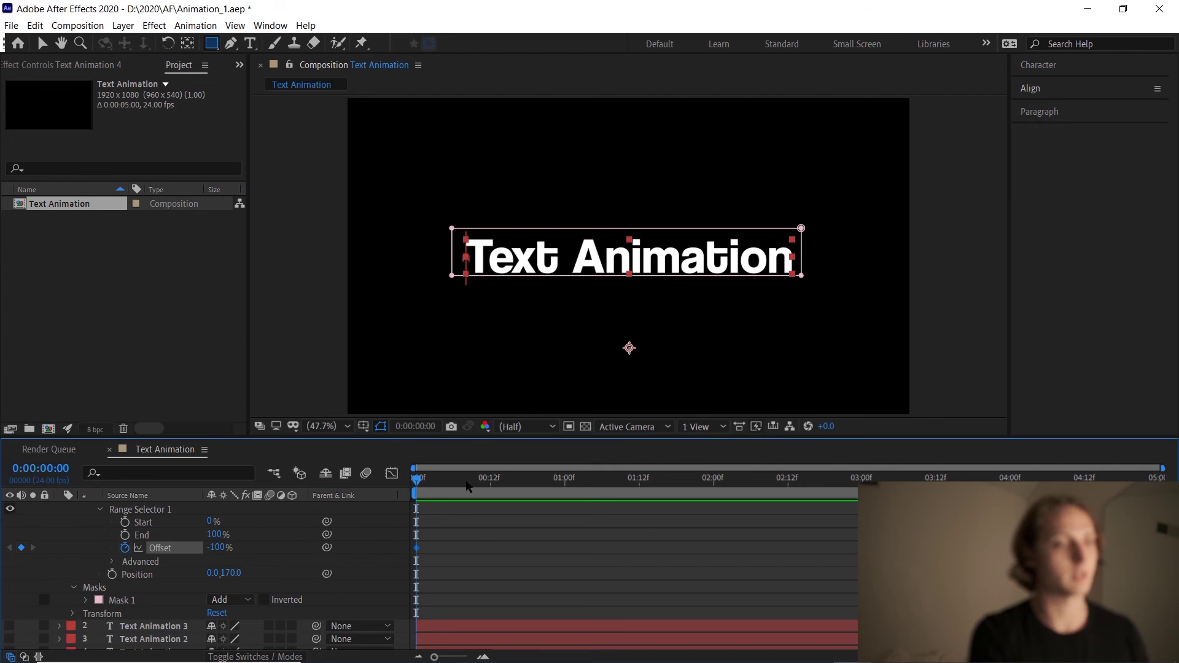
Keyframe the Offset of Text Animation 4 at 100% at 0:00:01:00 and preview the reveal from the start.
drag(467, 485, 565, 480)
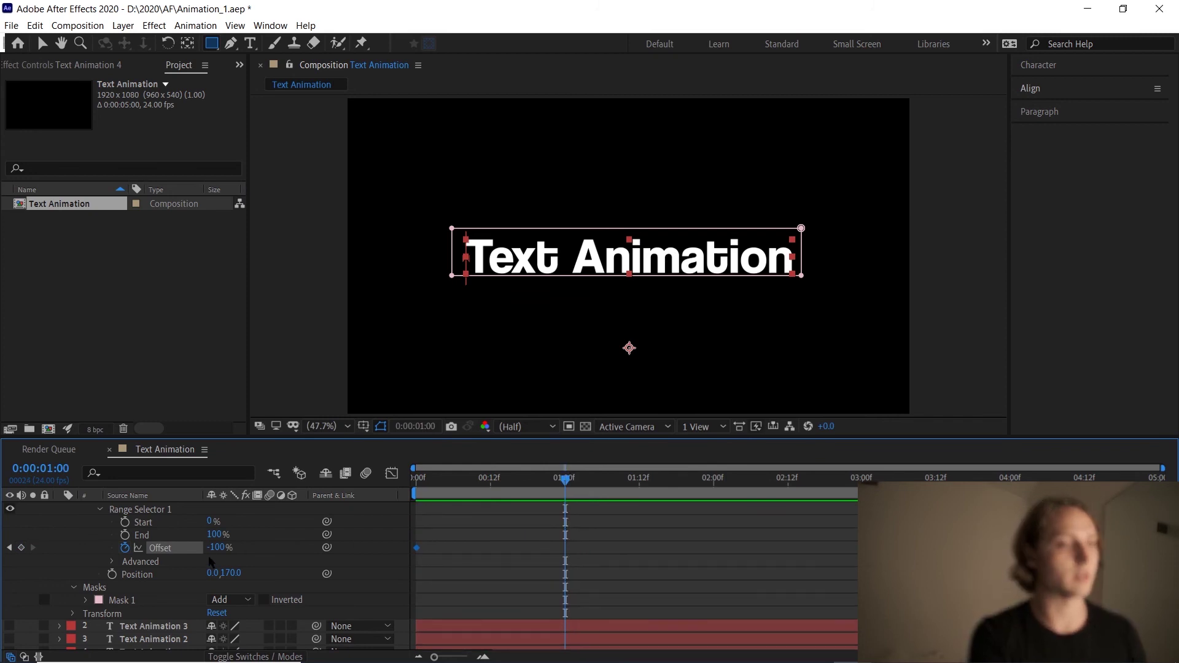
click(211, 548)
text(1)
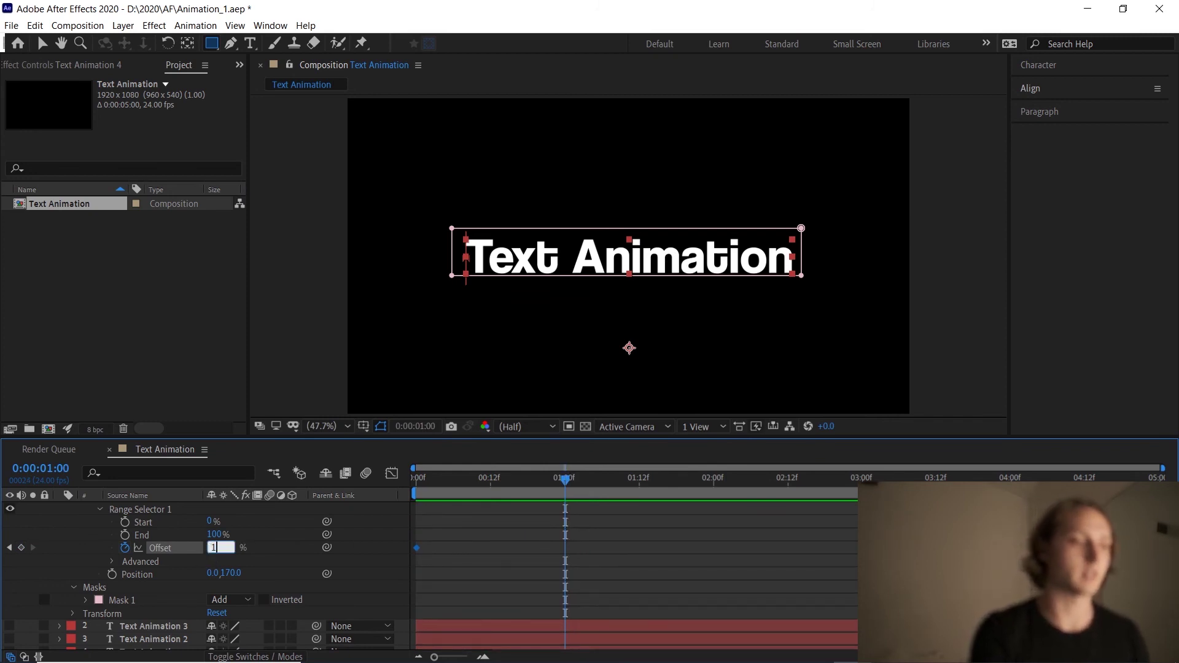
text(00)
key(Return)
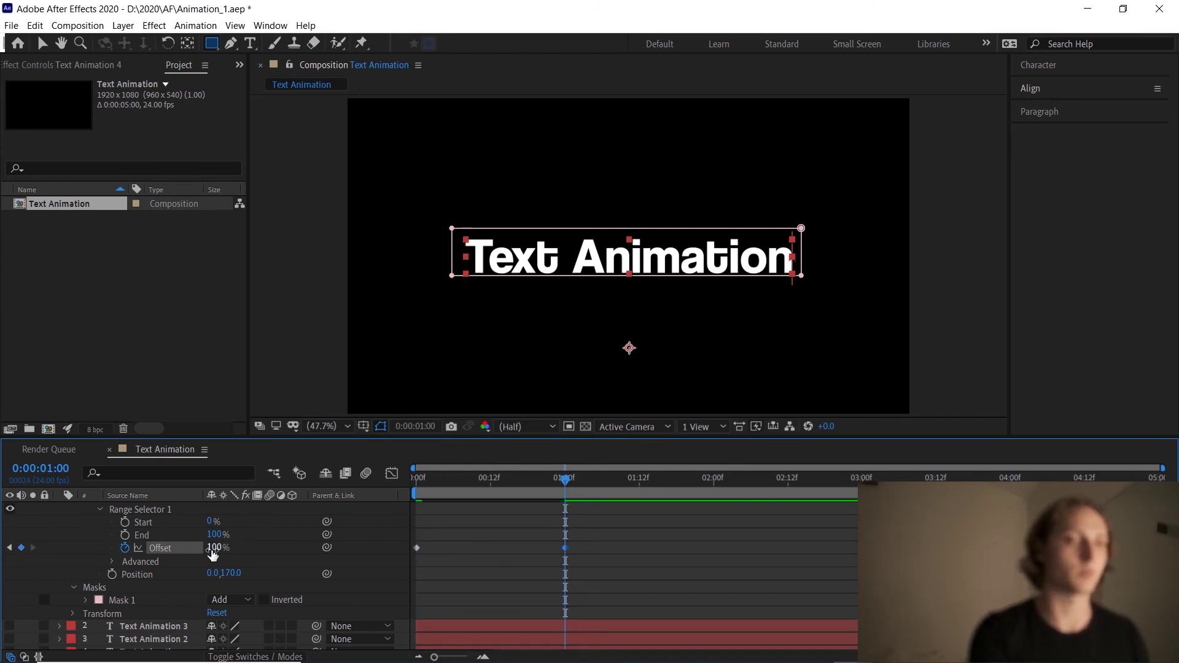
key(Home)
key(space)
key(space)
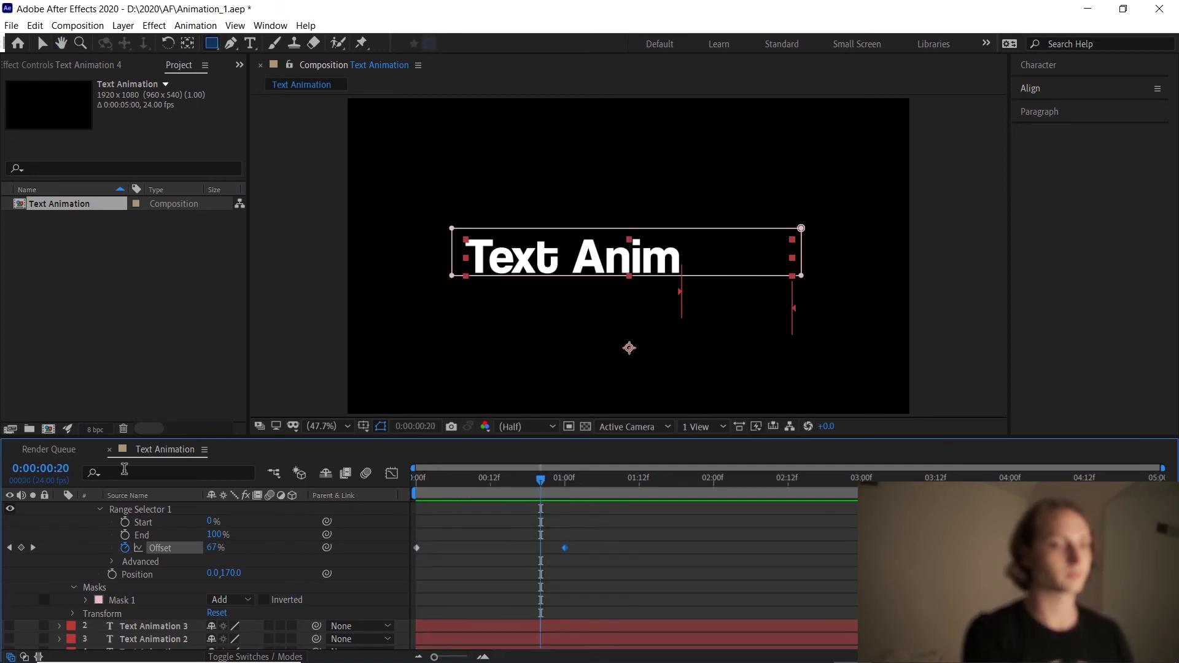
key(Page_Down)
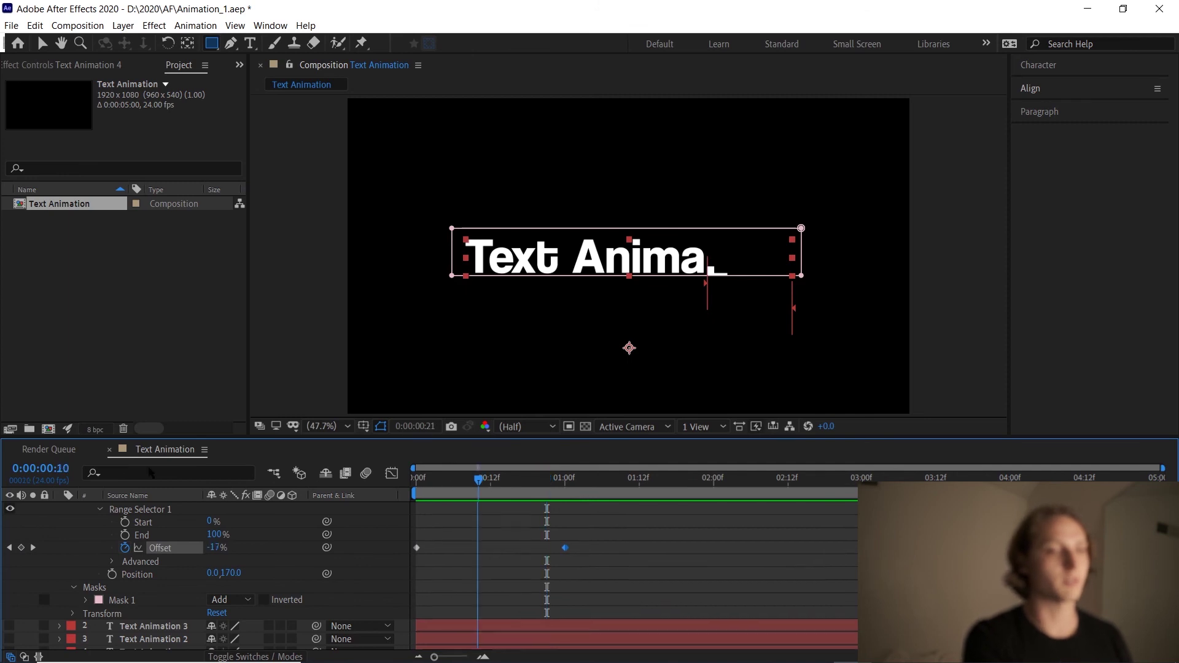
key(Home)
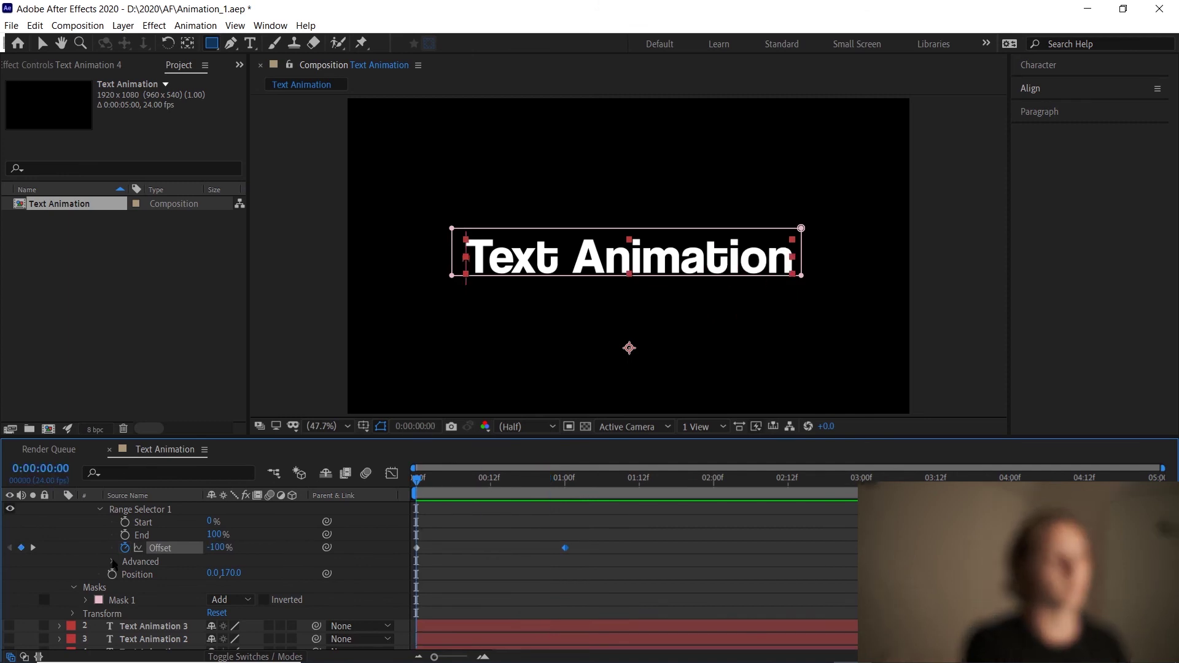
Set the Shape in the Advanced settings of Range Selector 1 to Ramp Up and scrub through the reveal.
click(112, 561)
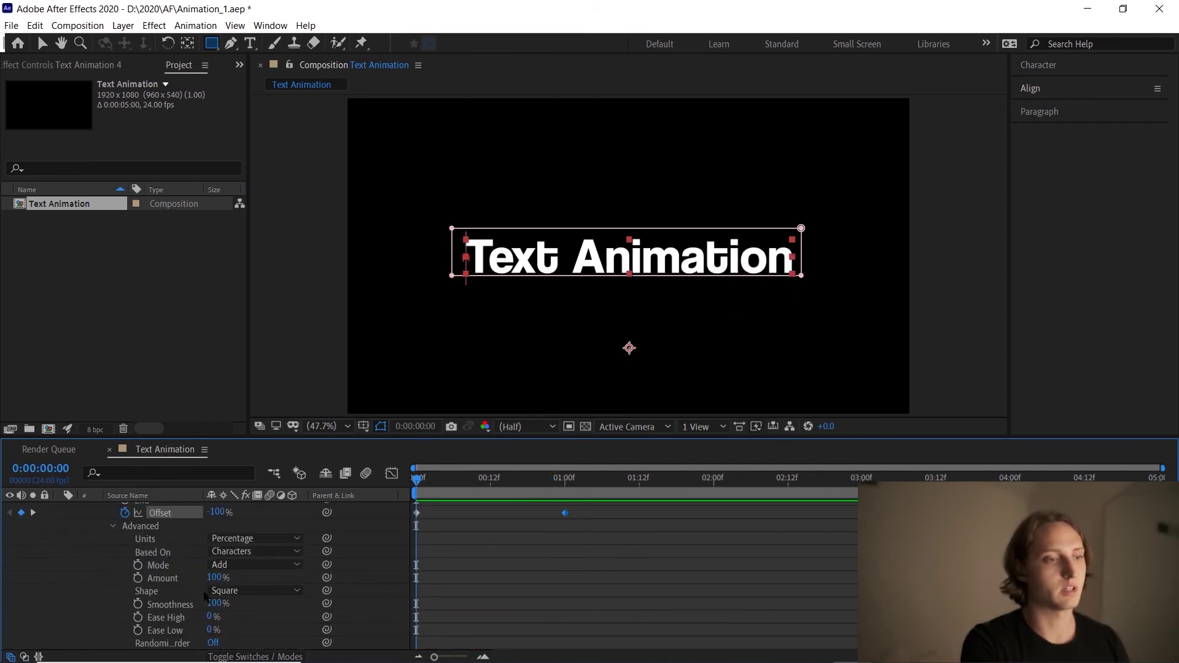
click(225, 591)
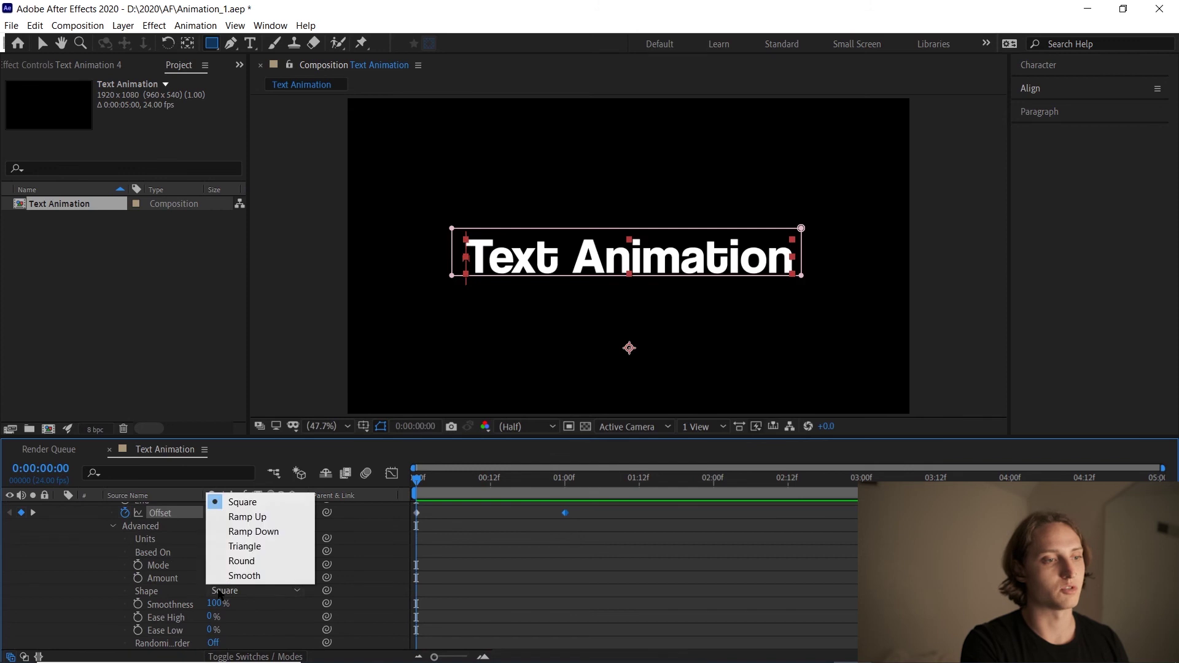
click(276, 518)
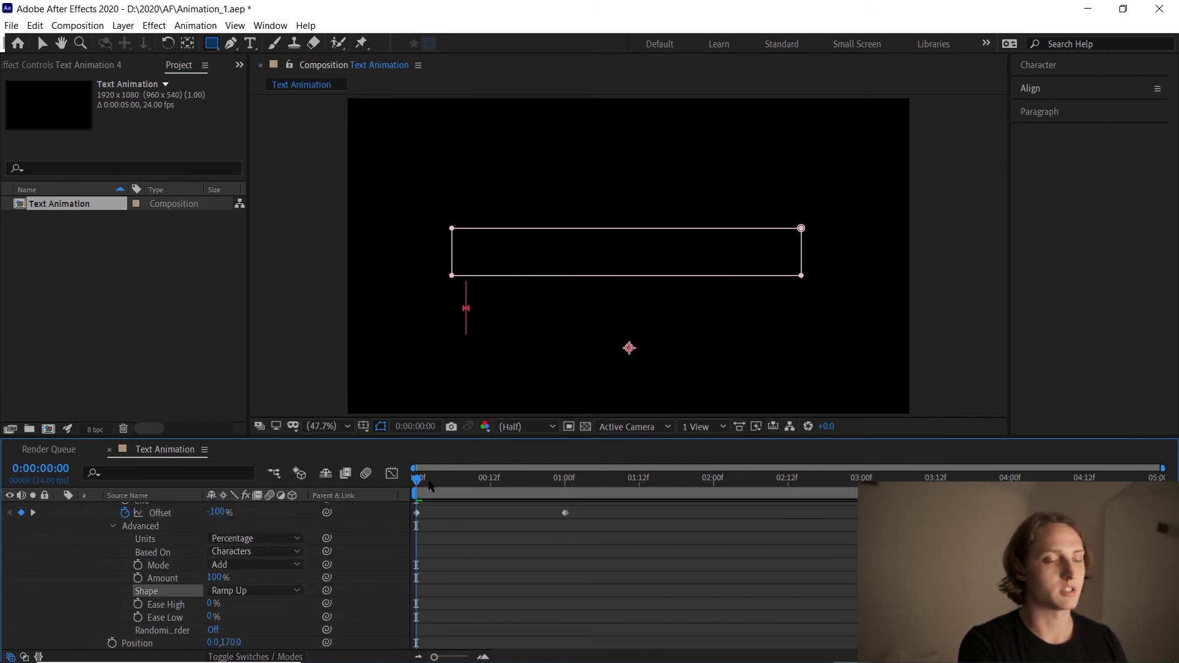
mouse_move(429, 485)
mouse_down()
mouse_move(521, 486)
mouse_move(416, 485)
mouse_up()
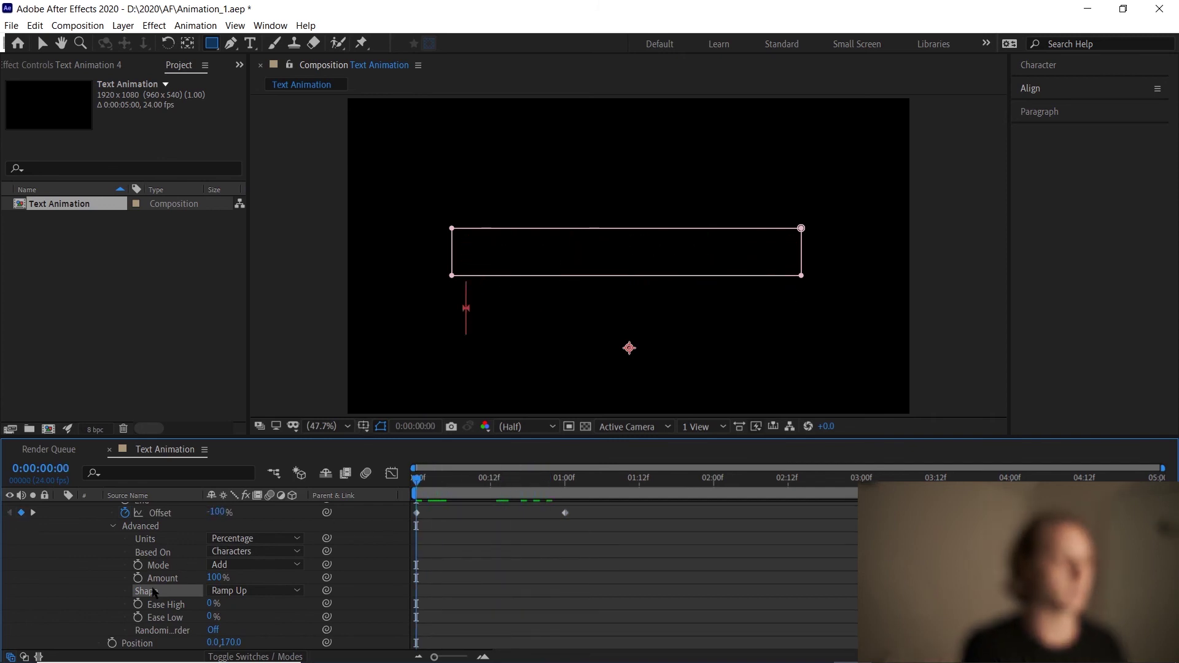
Play the masked reveal of Text Animation 4 from the start several times to check the letter motion.
scroll(169, 580, up, 5)
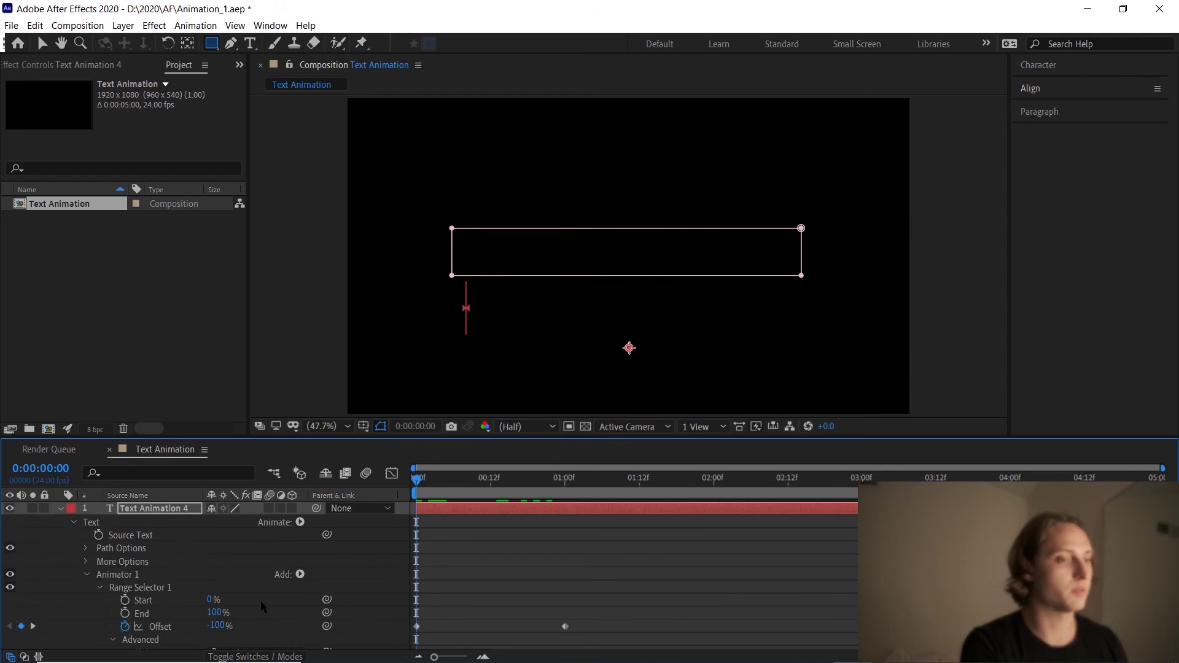
key(space)
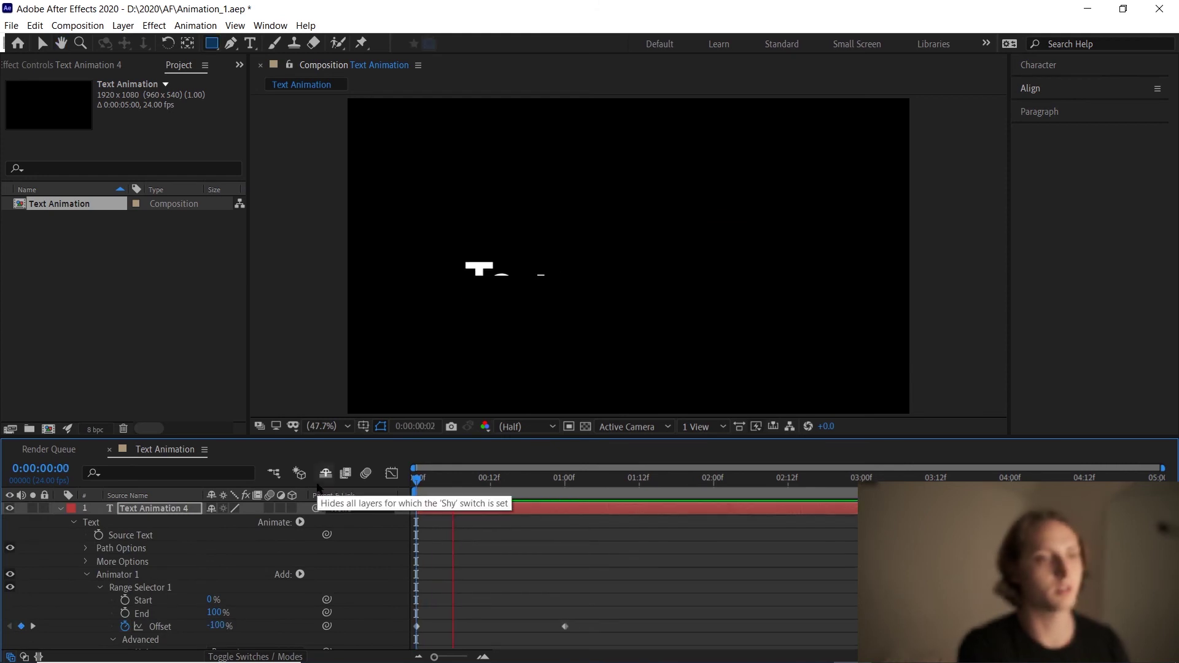
key(space)
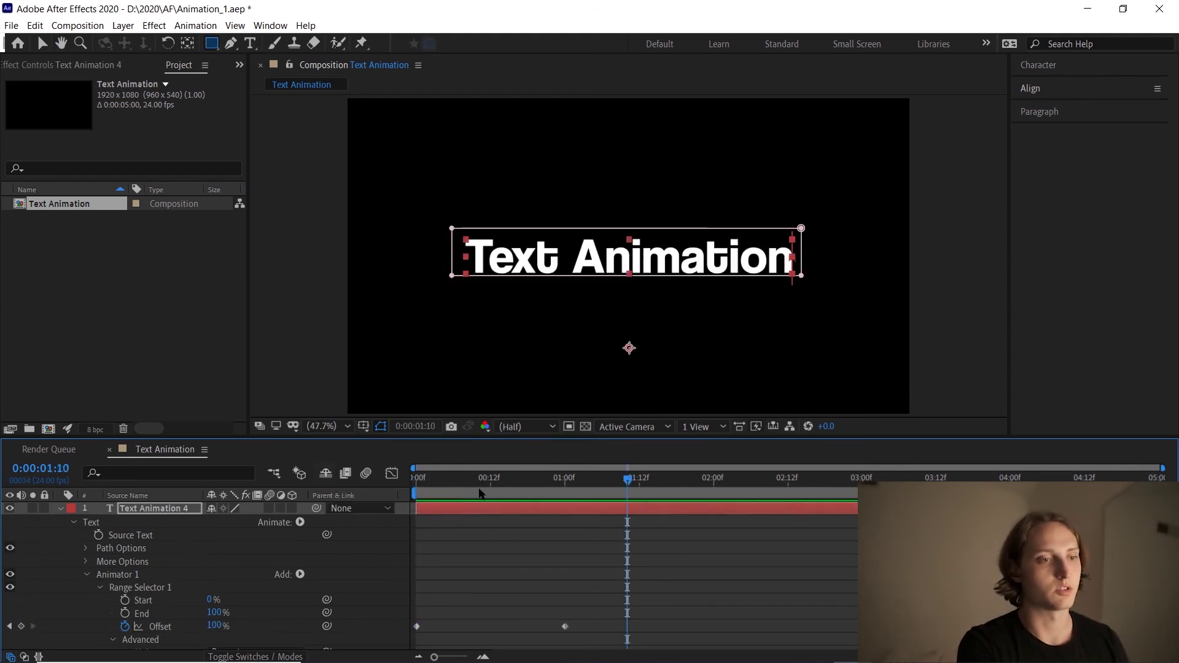
key(Home)
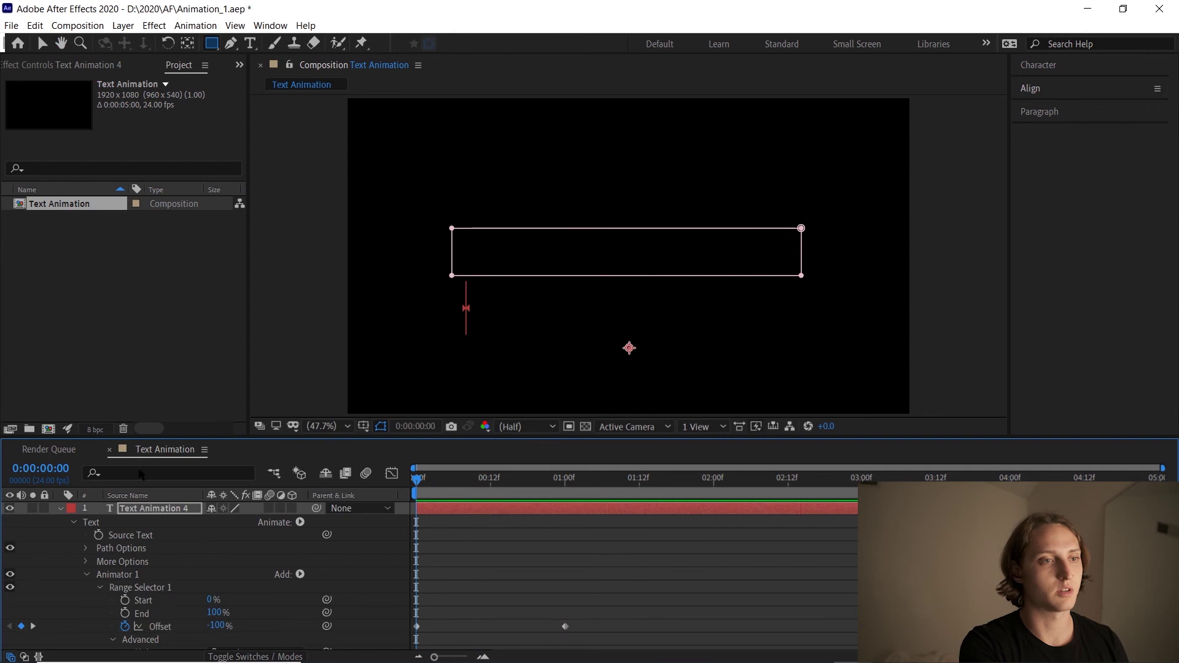
key(space)
key(space)
key(Home)
key(space)
key(space)
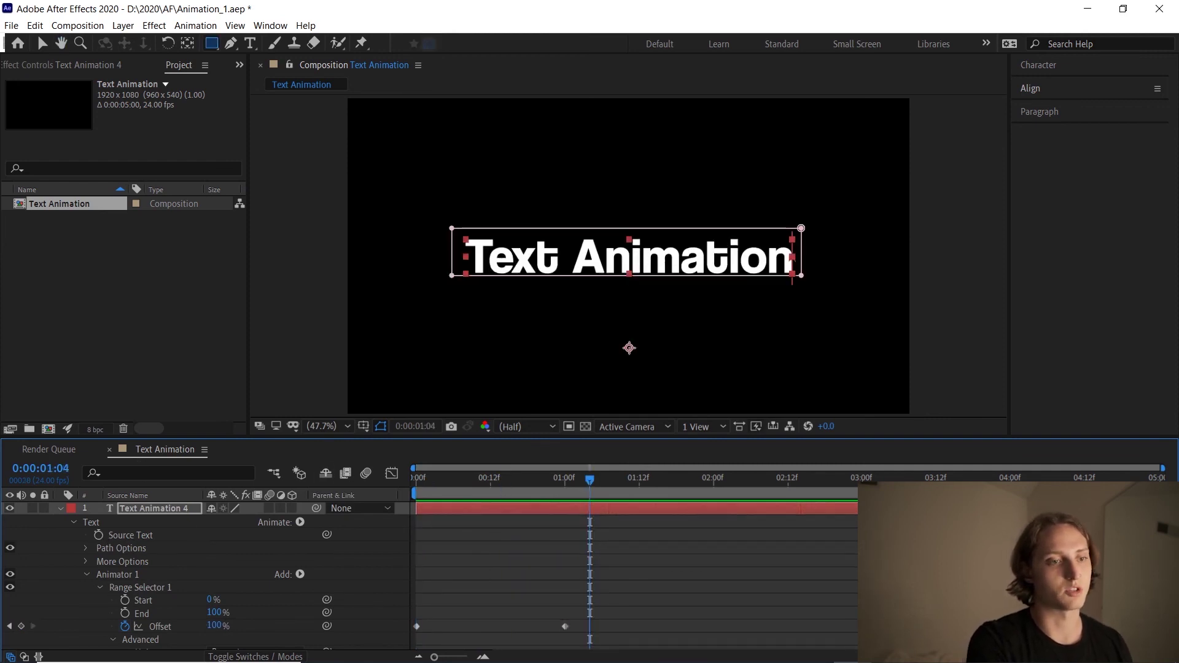
Try the ending Offset keyframe of Text Animation 4 at about 0:00:00:18 and at about 0:00:02:05, previewing the slower reveal.
drag(565, 627, 527, 627)
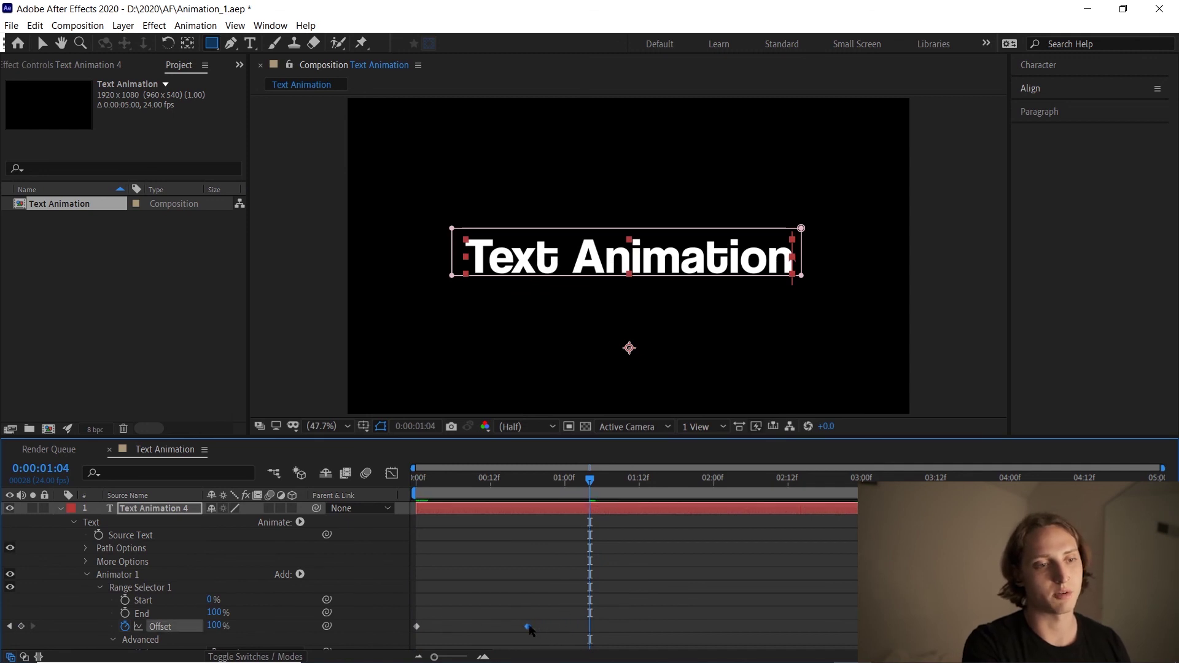
key(Home)
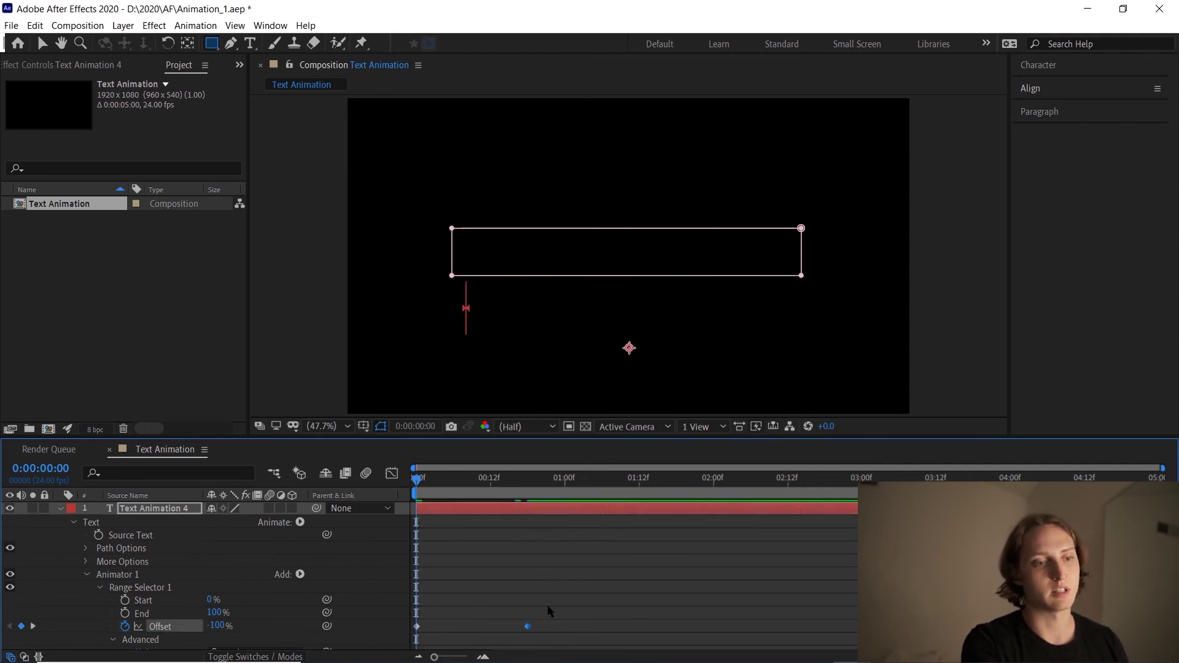
drag(529, 627, 745, 627)
key(space)
key(Home)
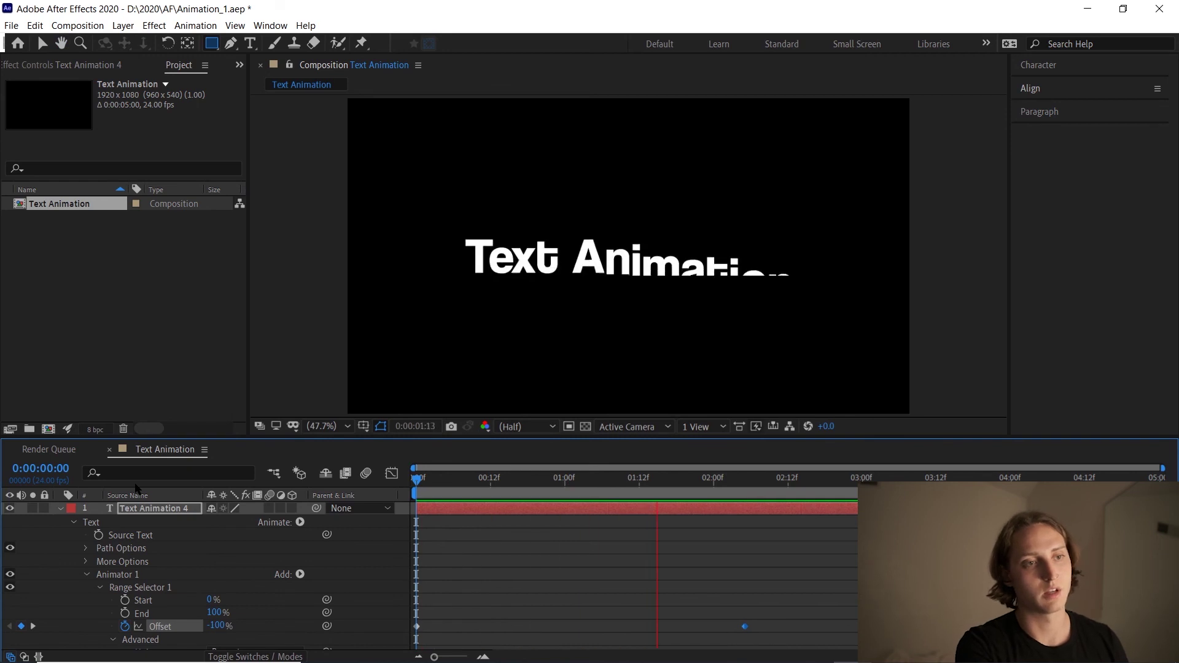
key(space)
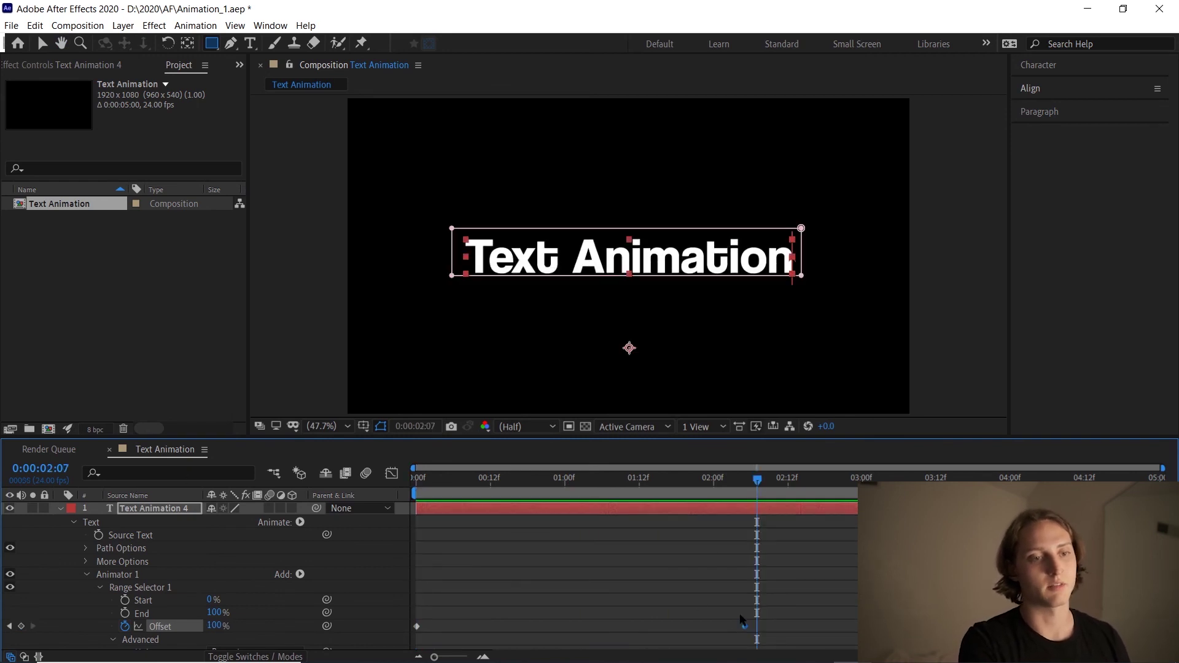
Move the ending Offset keyframe of Text Animation 4 back to about 0:00:00:21, replay the reveal, and collapse the layer.
drag(745, 628, 589, 627)
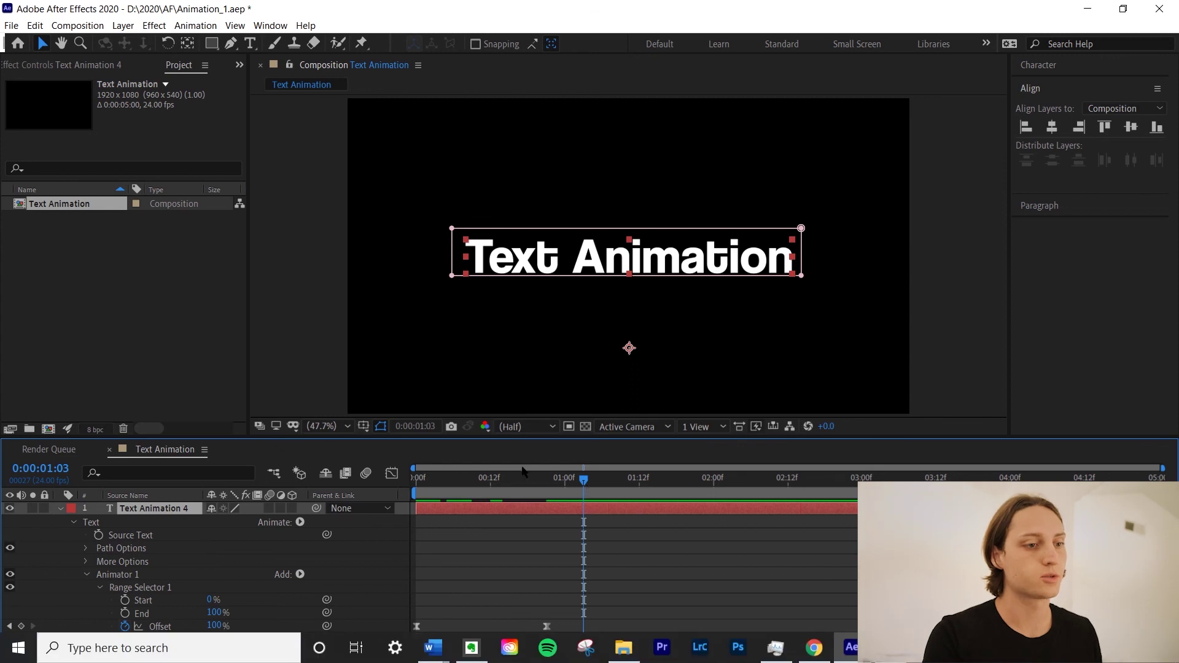
key(Home)
key(space)
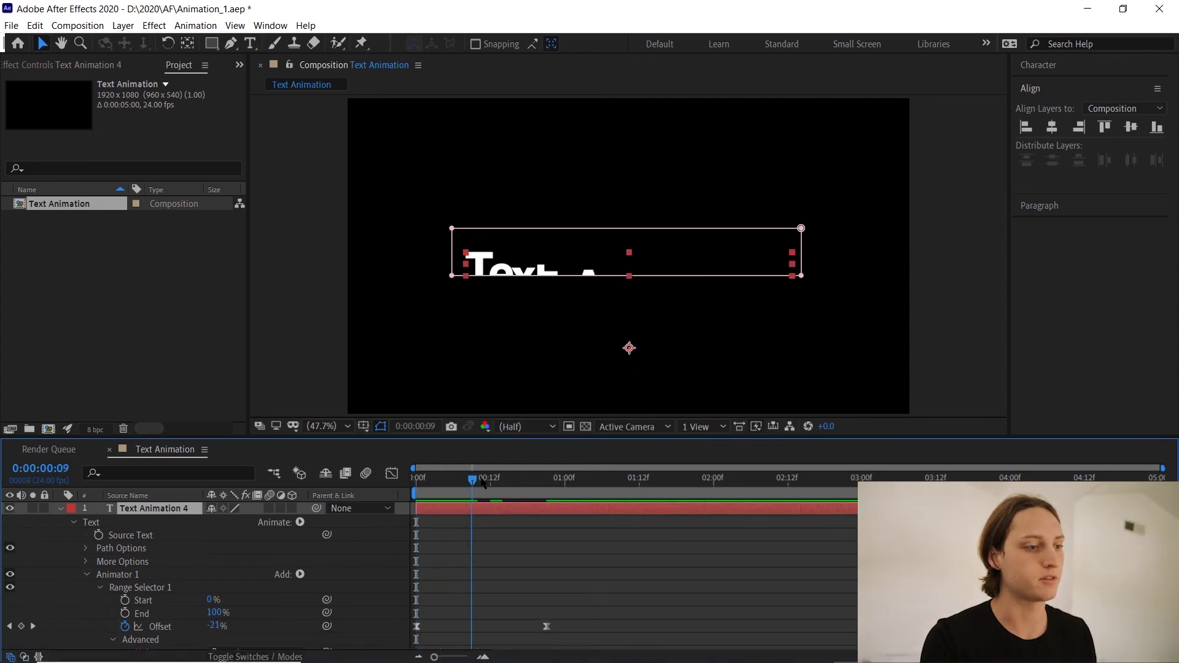
key(space)
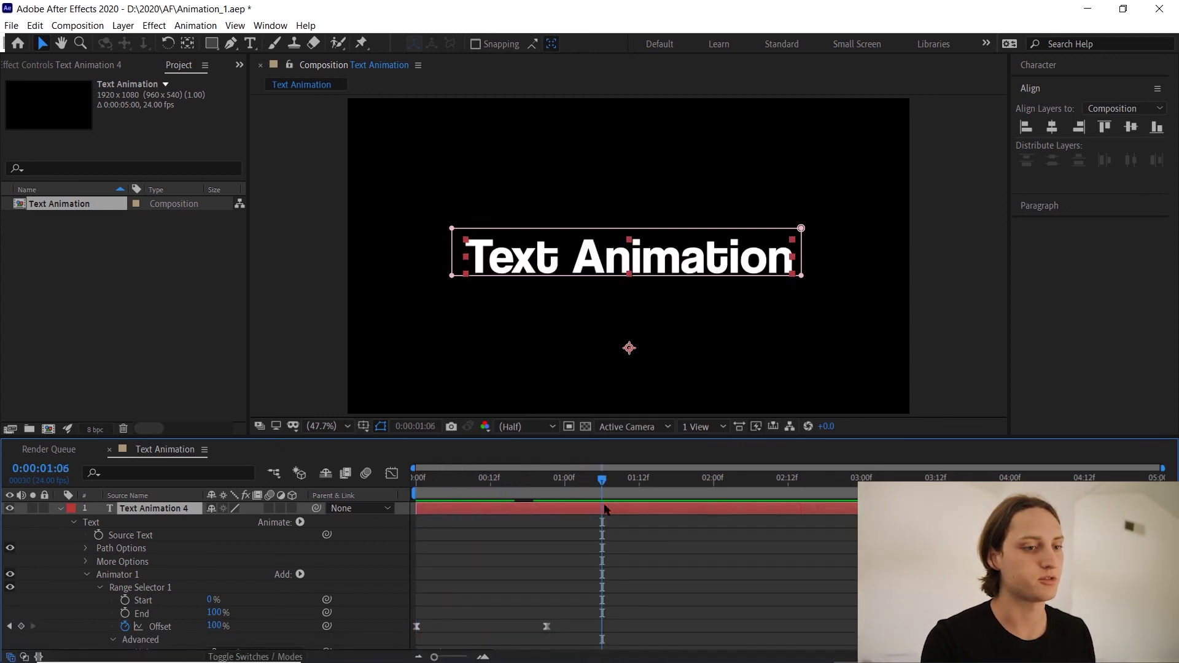
click(61, 509)
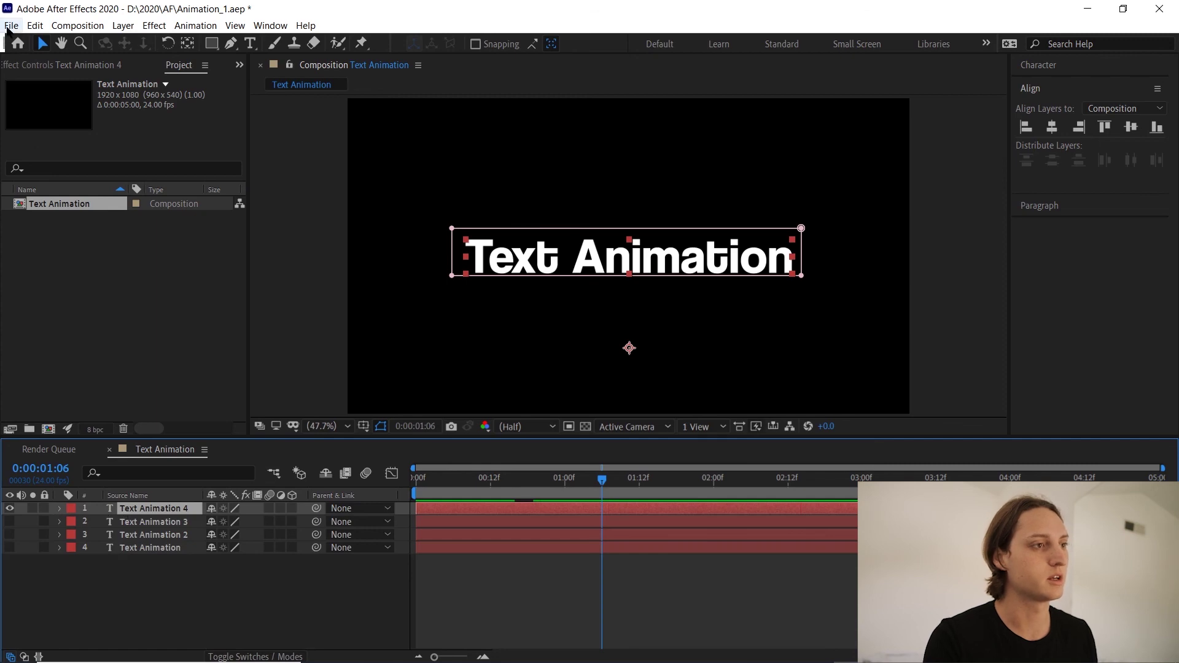
Add the Text Animation composition to the render queue for export.
click(12, 26)
mouse_move(37, 249)
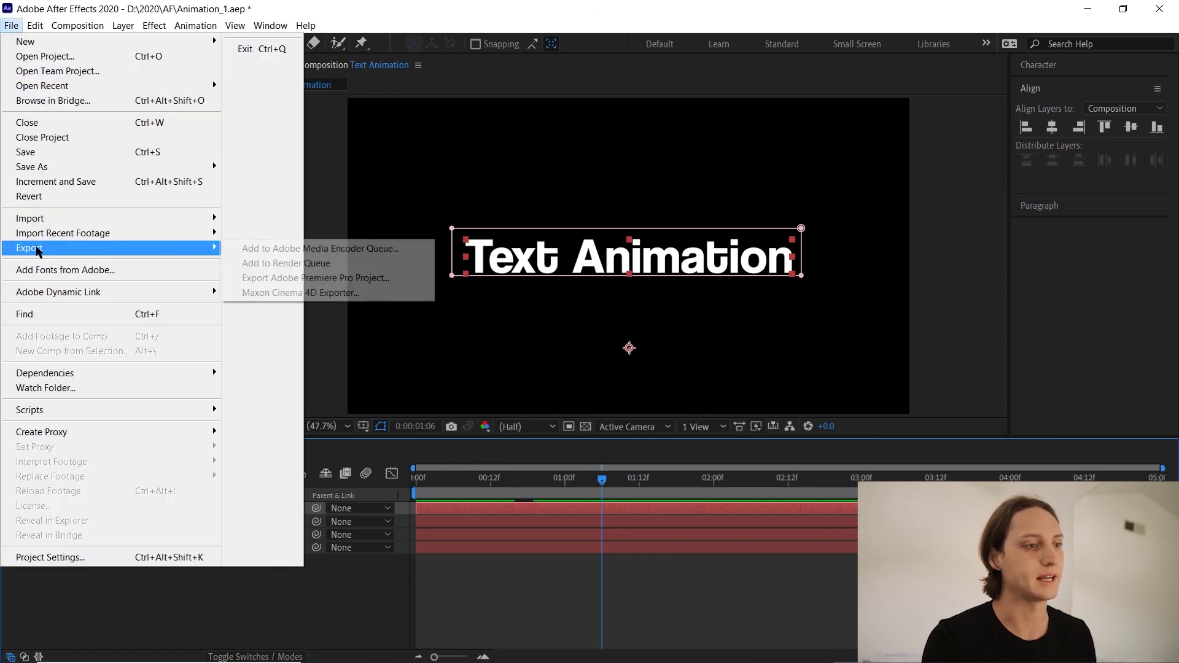
click(258, 263)
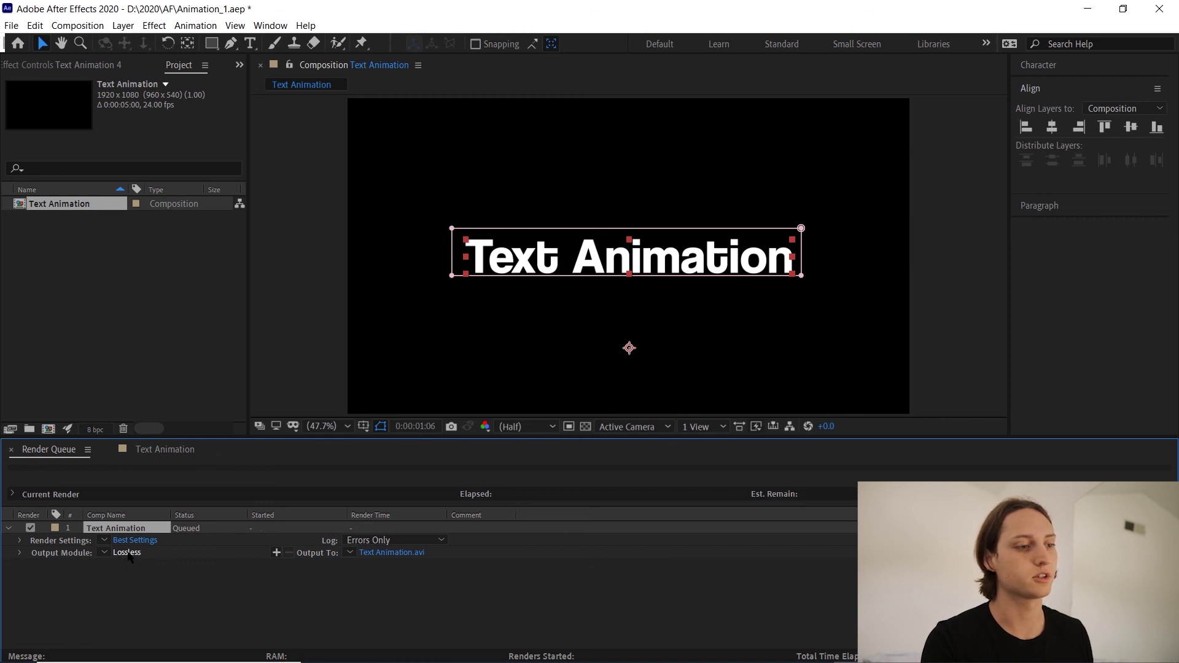
Set the output module of the queued Text Animation render to QuickTime format with RGB + Alpha channels.
click(127, 553)
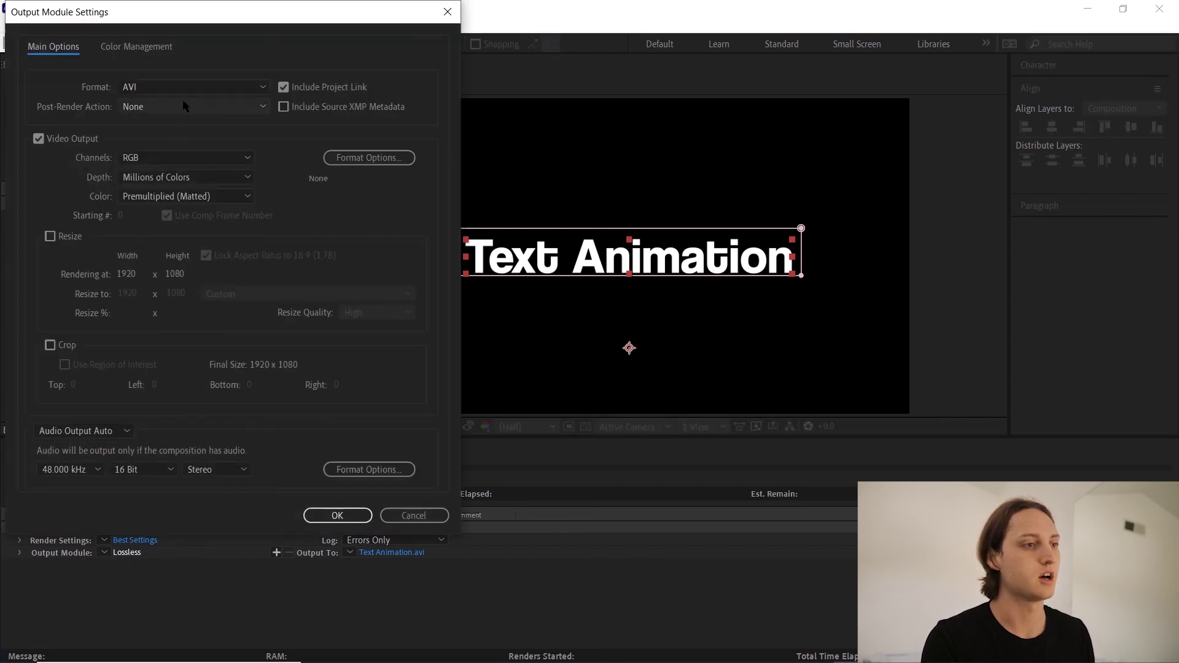
click(197, 89)
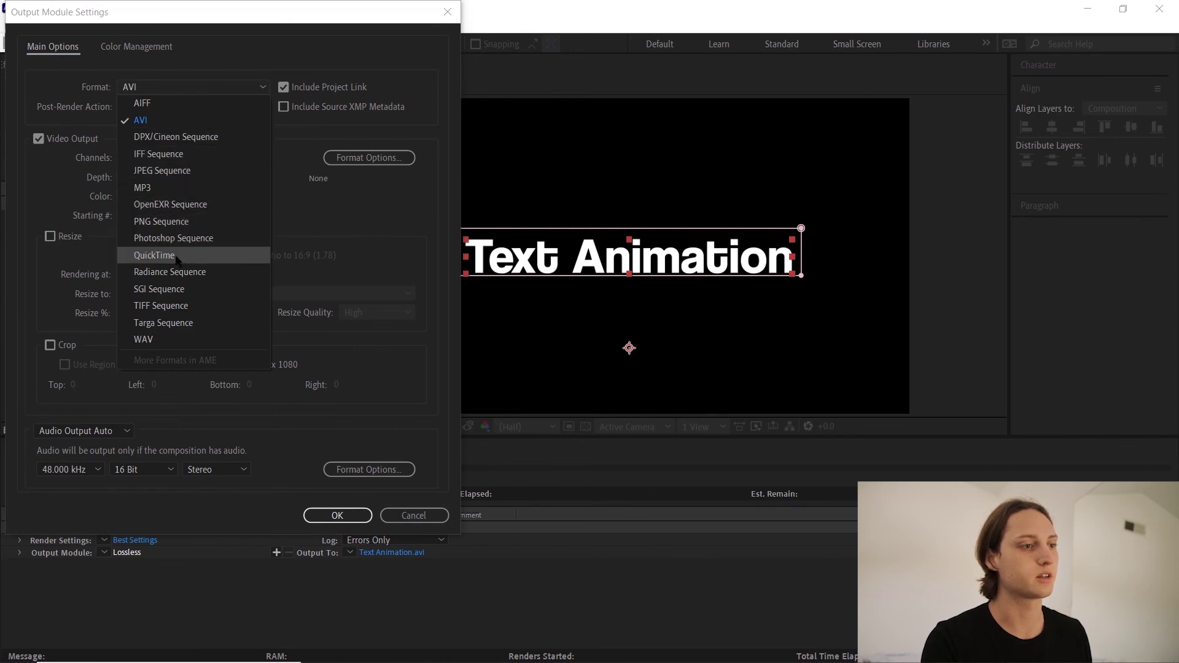
click(155, 255)
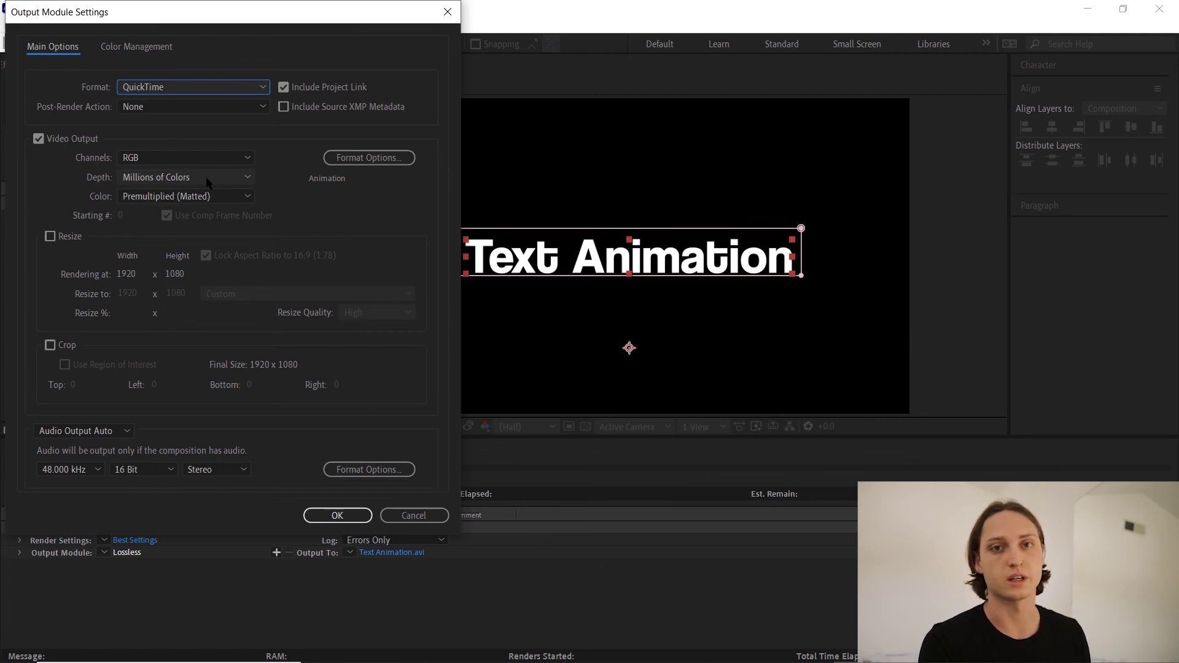
click(140, 160)
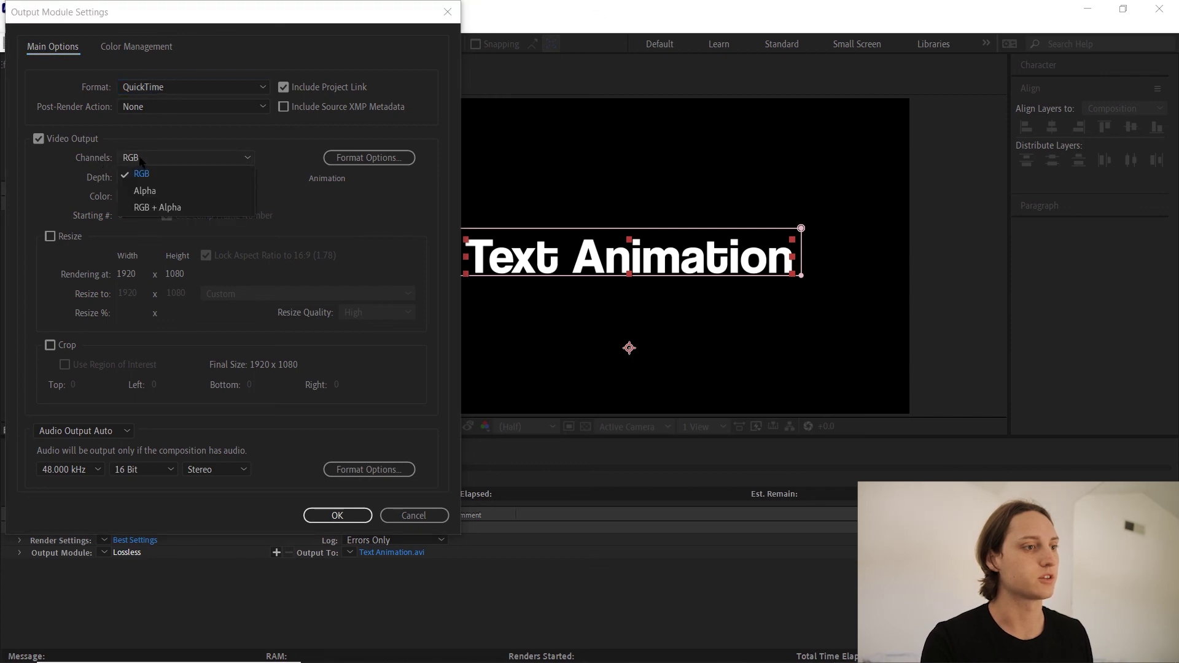
click(147, 209)
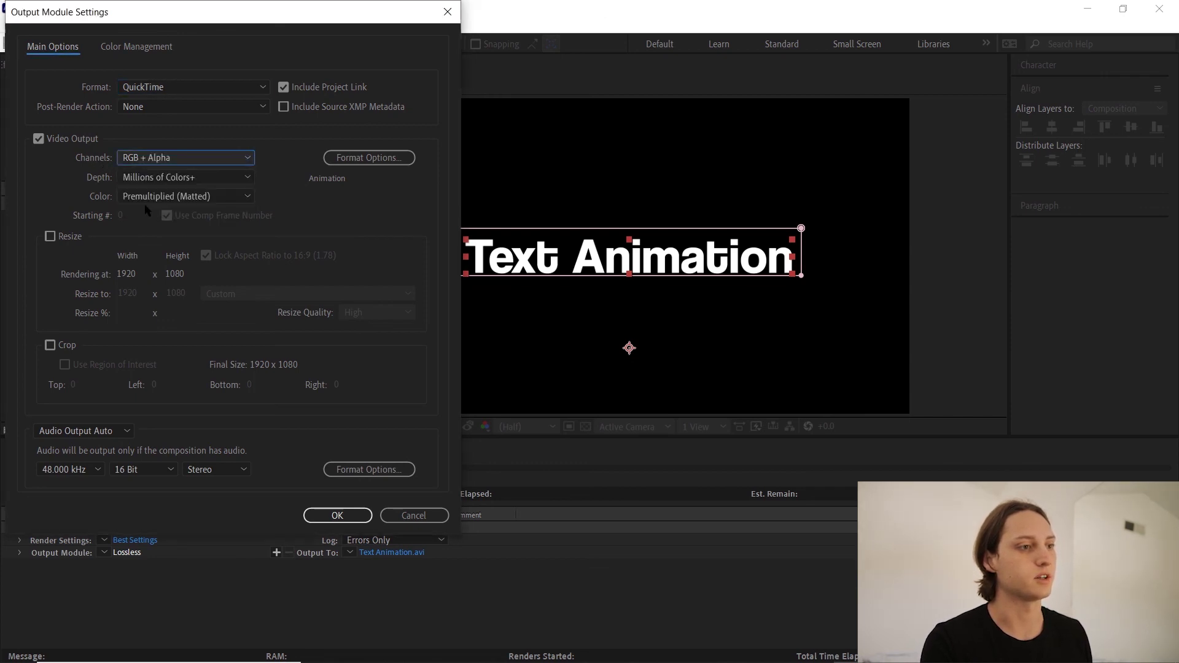
click(332, 515)
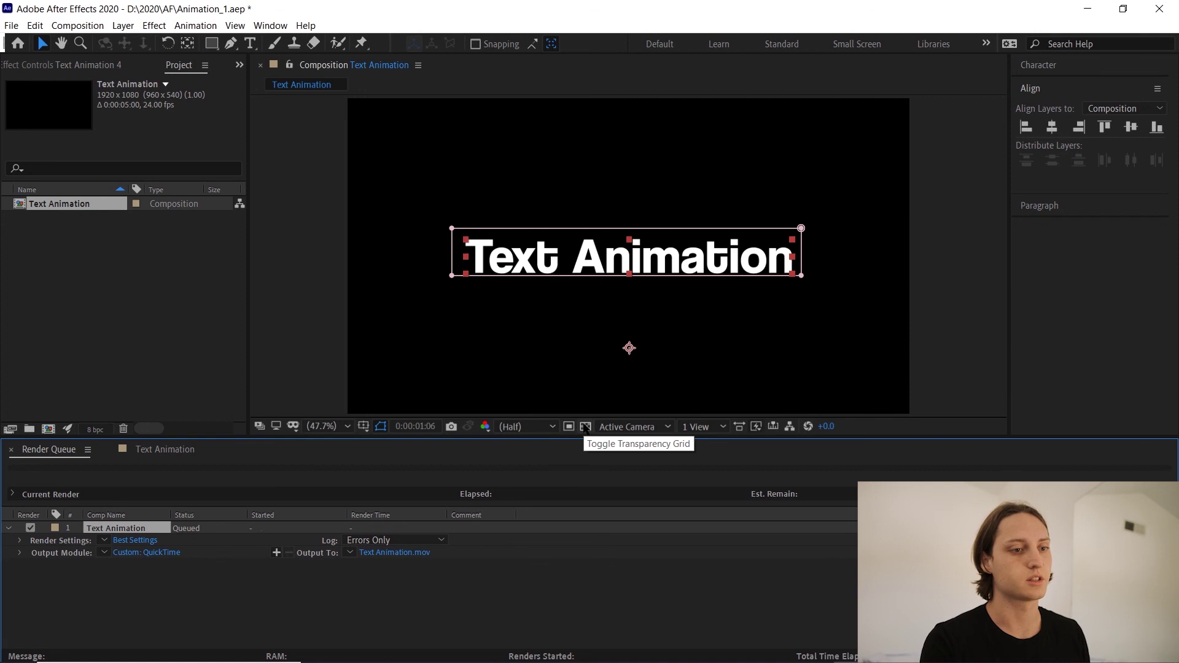
Turn on the transparency grid in the composition view to check the background, and return to the render queue.
click(585, 427)
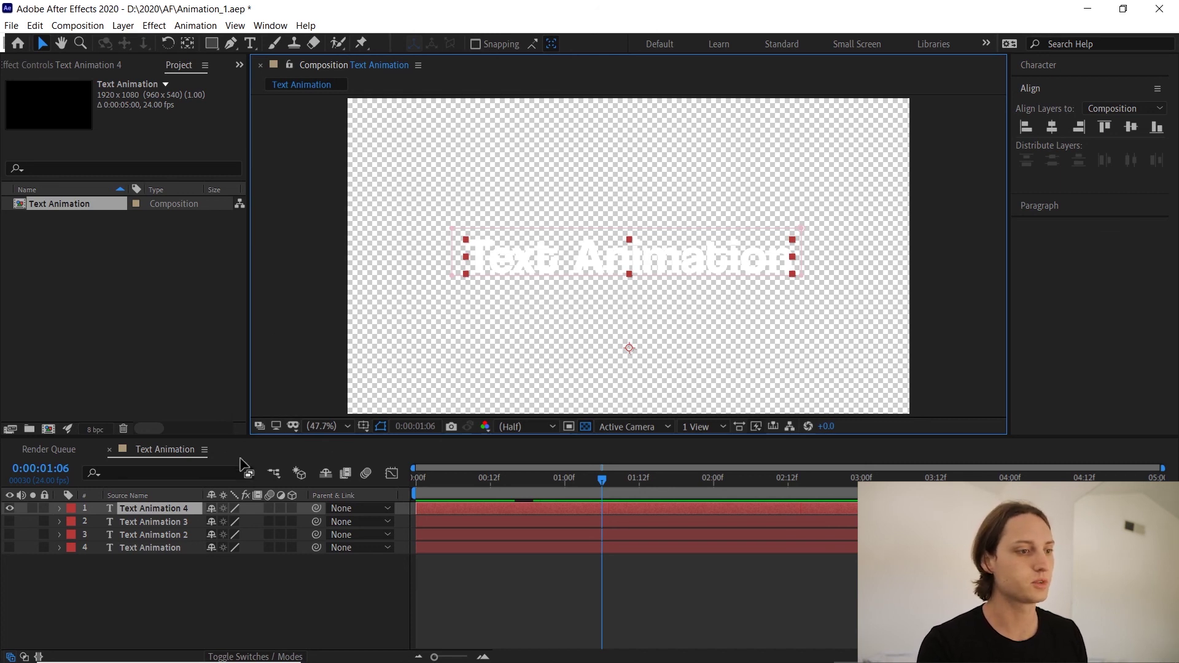
click(50, 452)
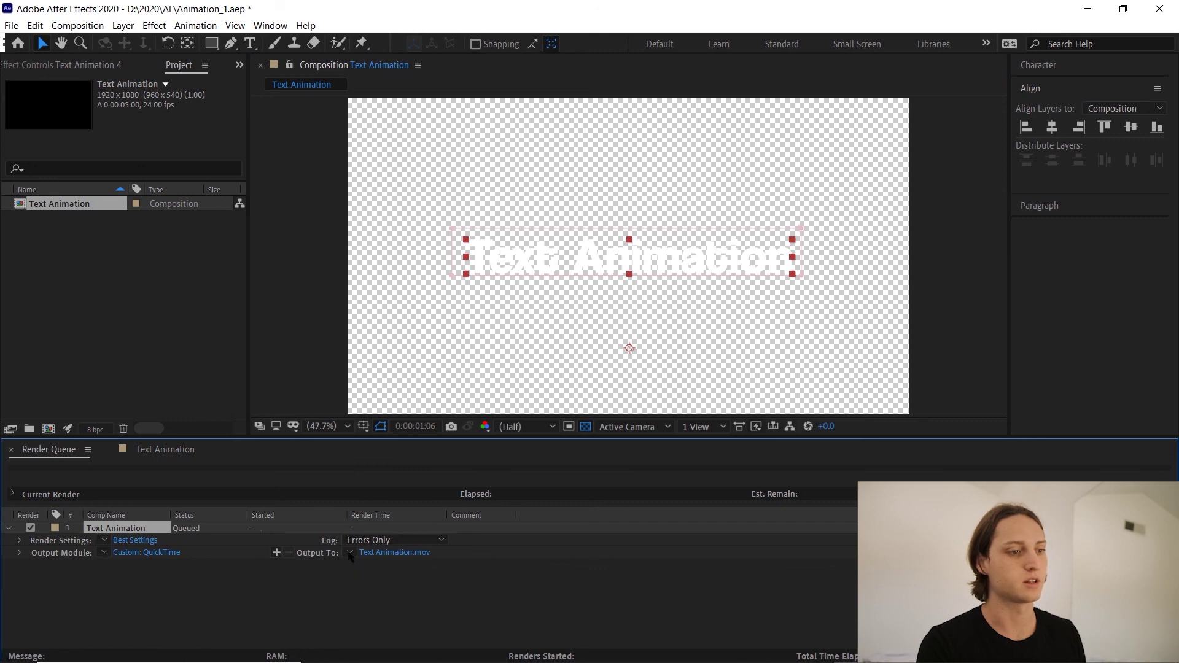
Set the render output to a QuickTime file named Text Animation on the Desktop and start the render.
click(406, 553)
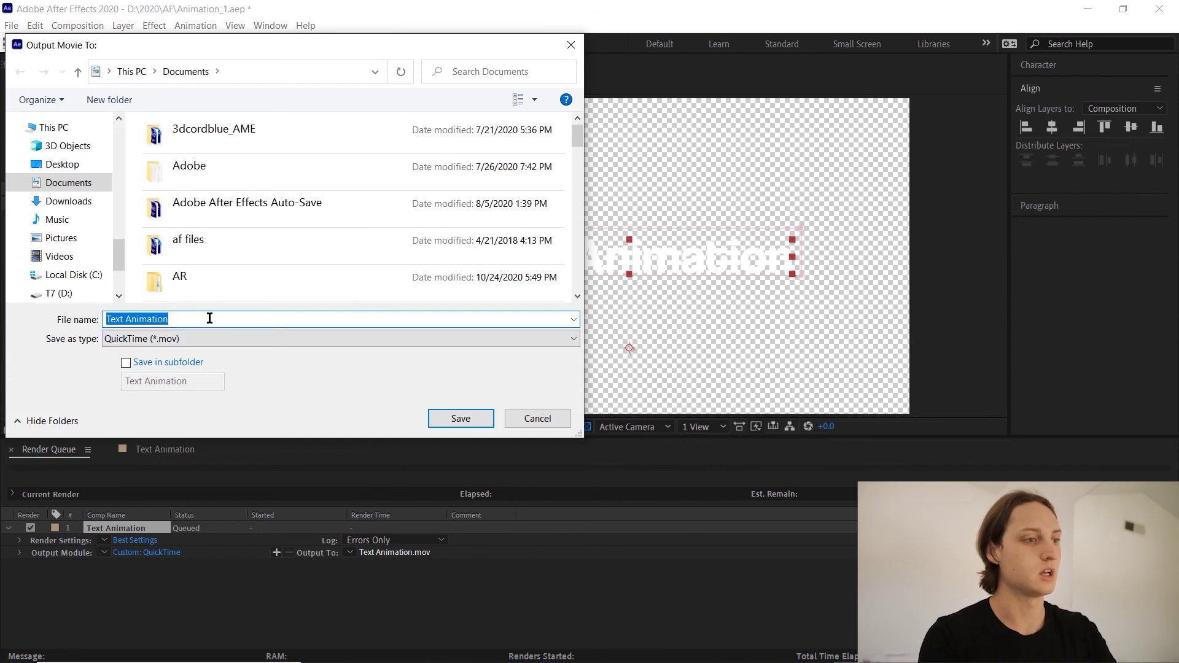
click(62, 164)
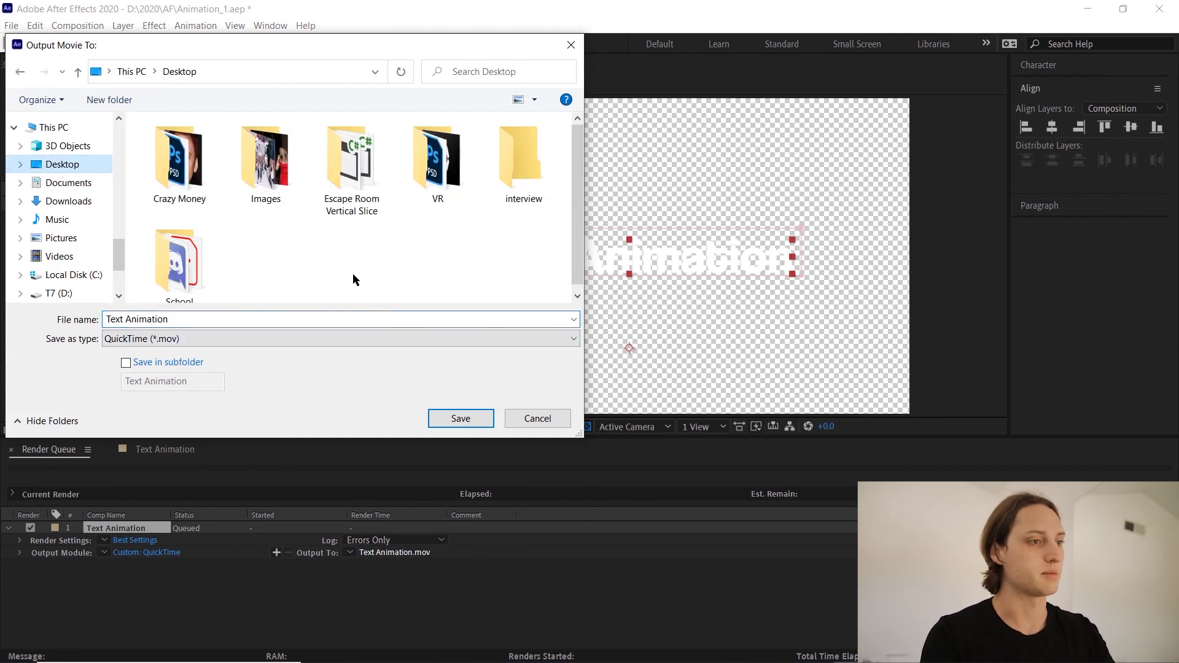
click(459, 418)
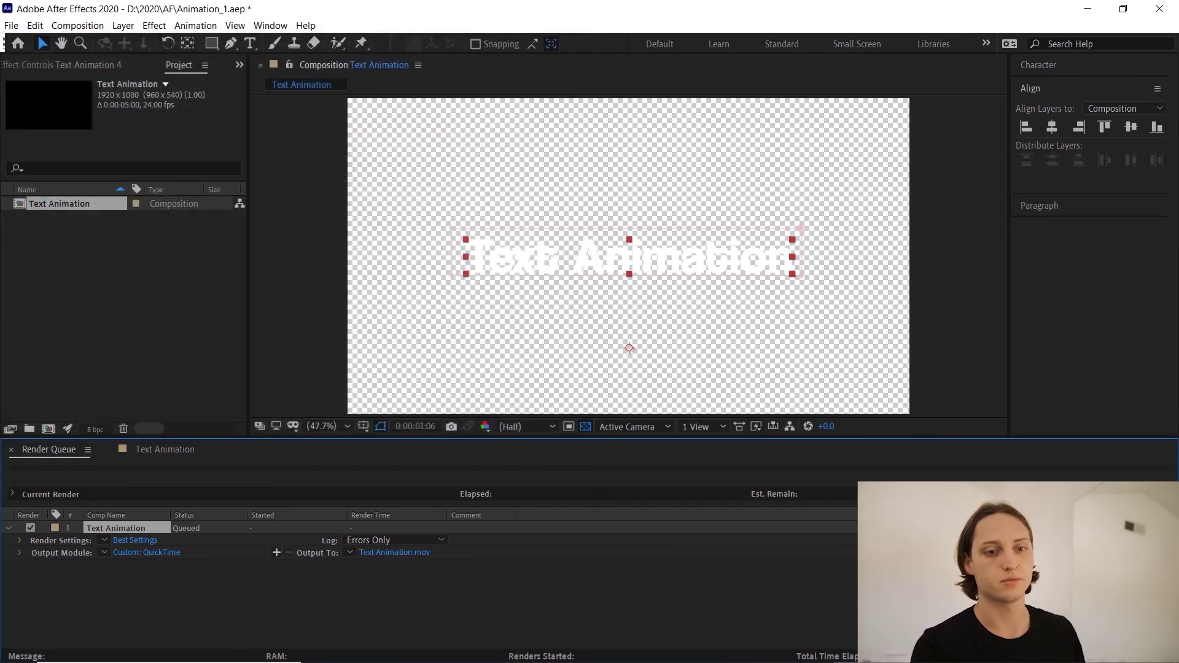
click(1133, 490)
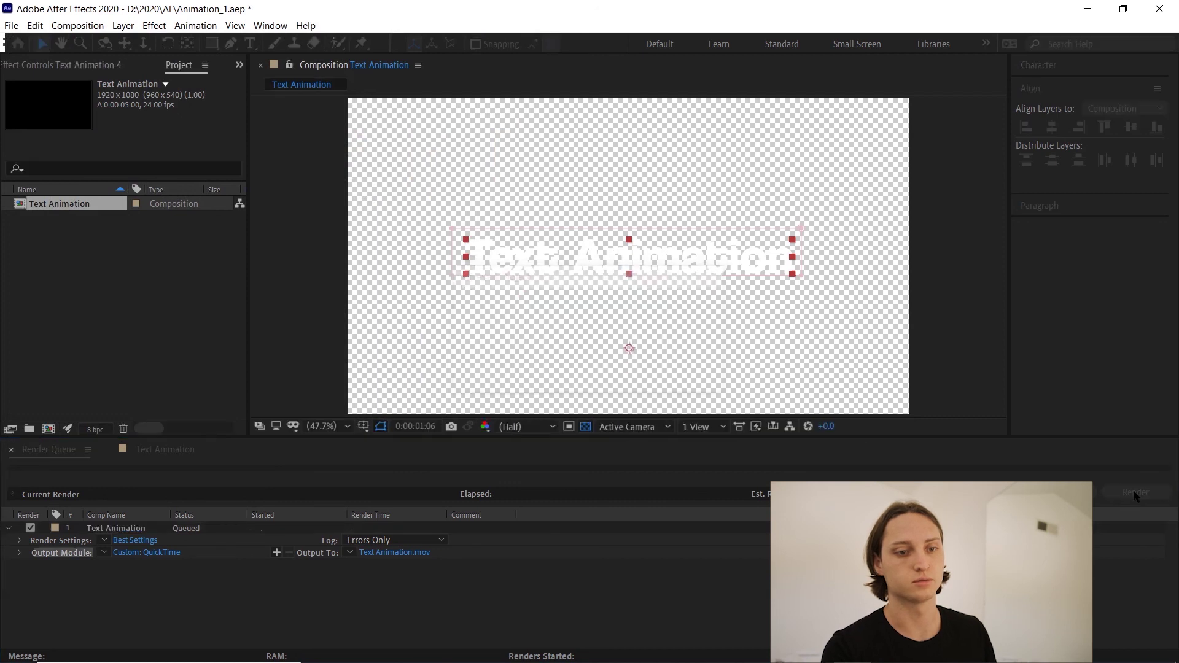